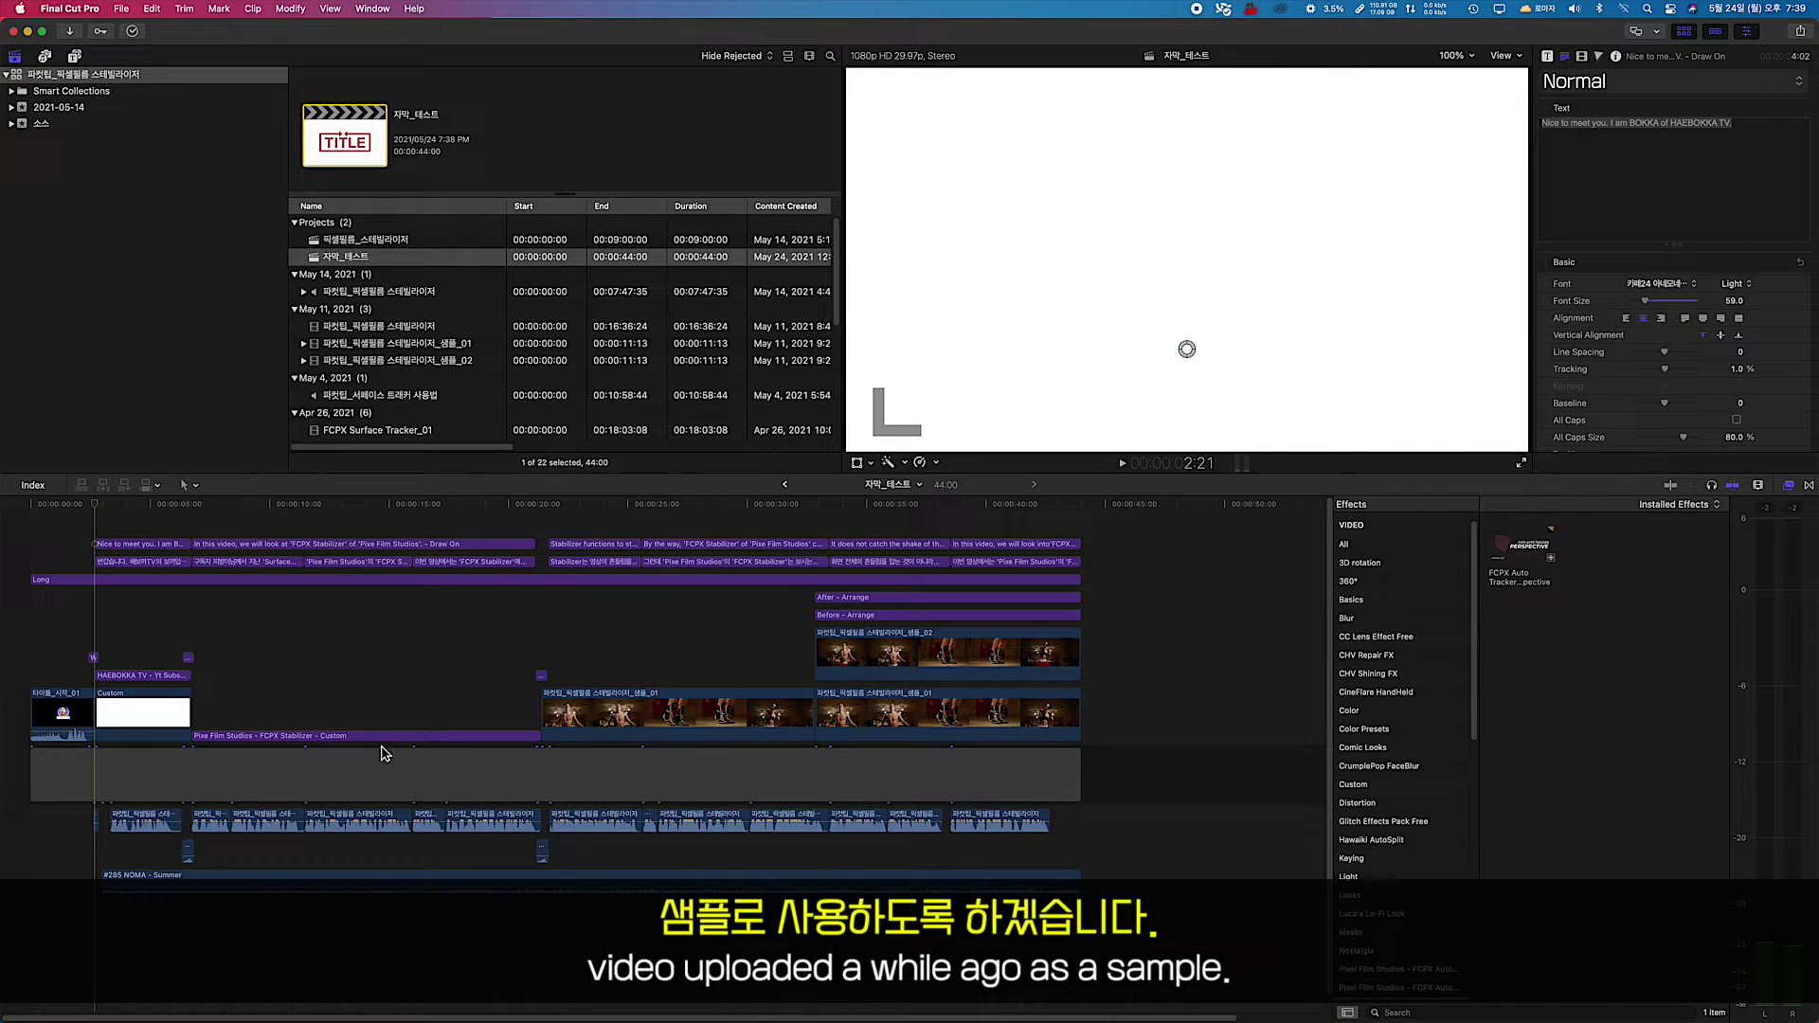
# Add a new caption at 00:00:02:21, at the start of the white Custom clip
pyautogui.click(99, 509)
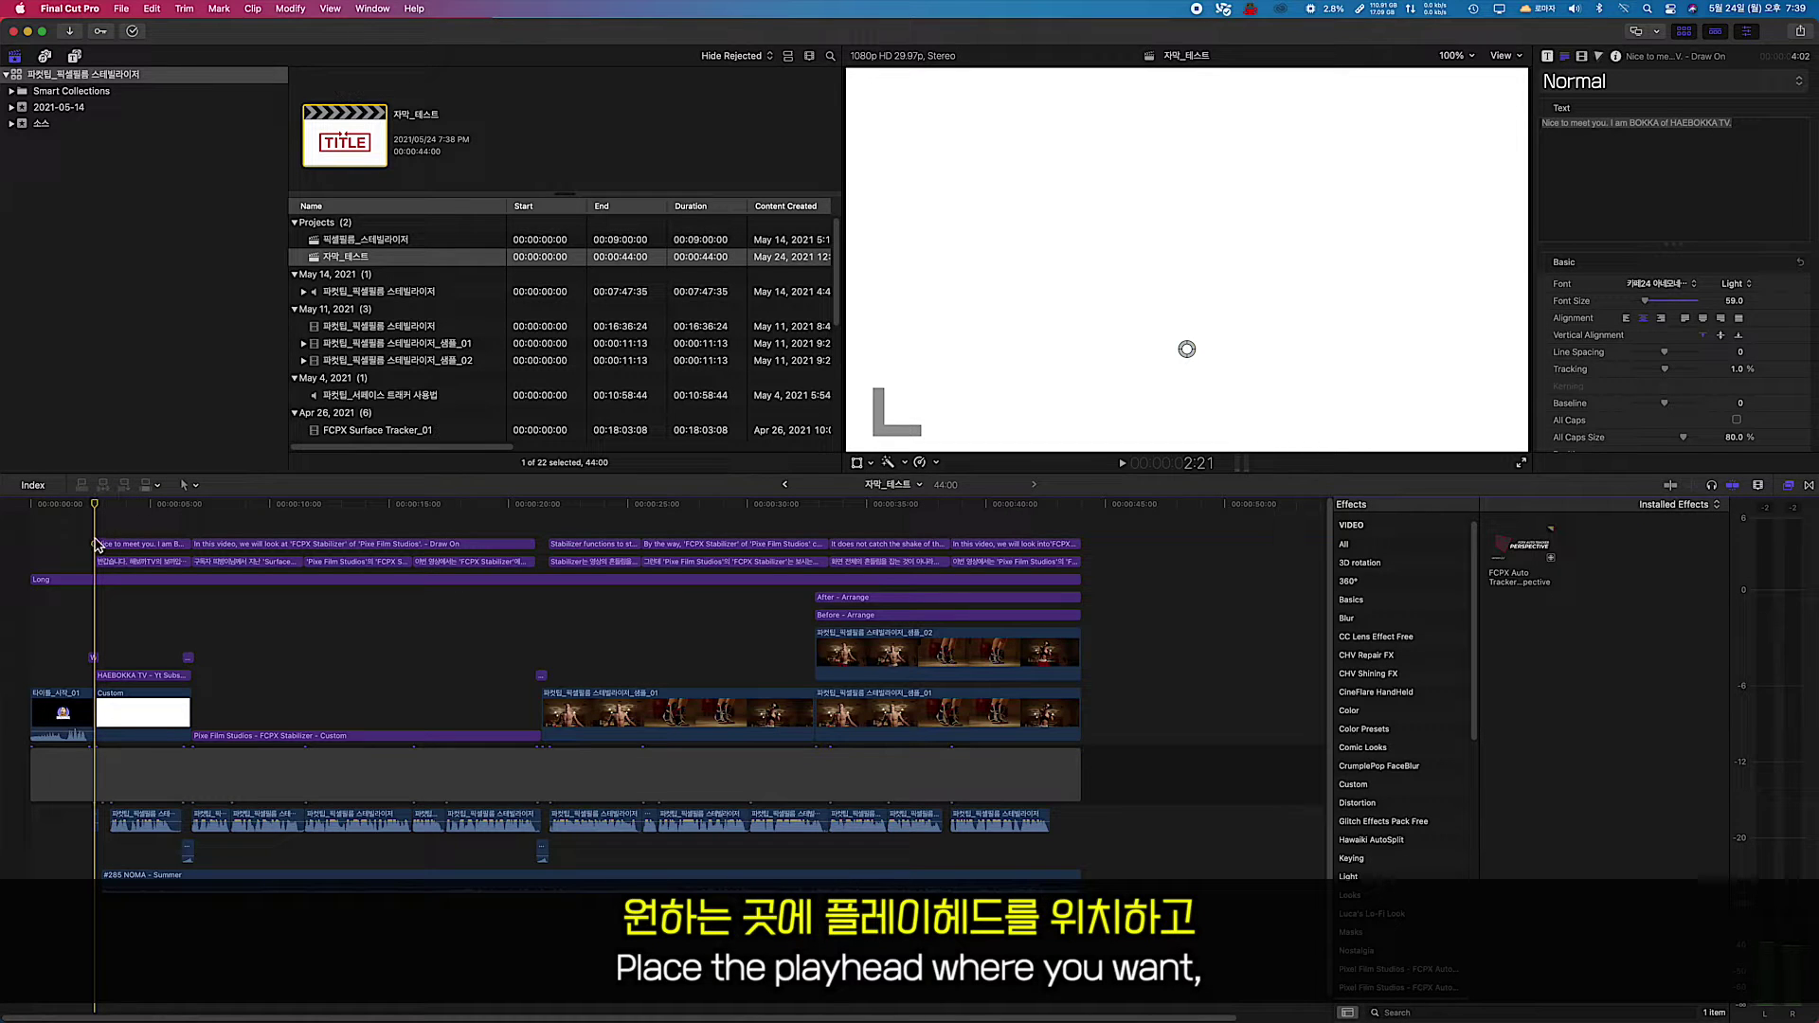
pyautogui.click(151, 9)
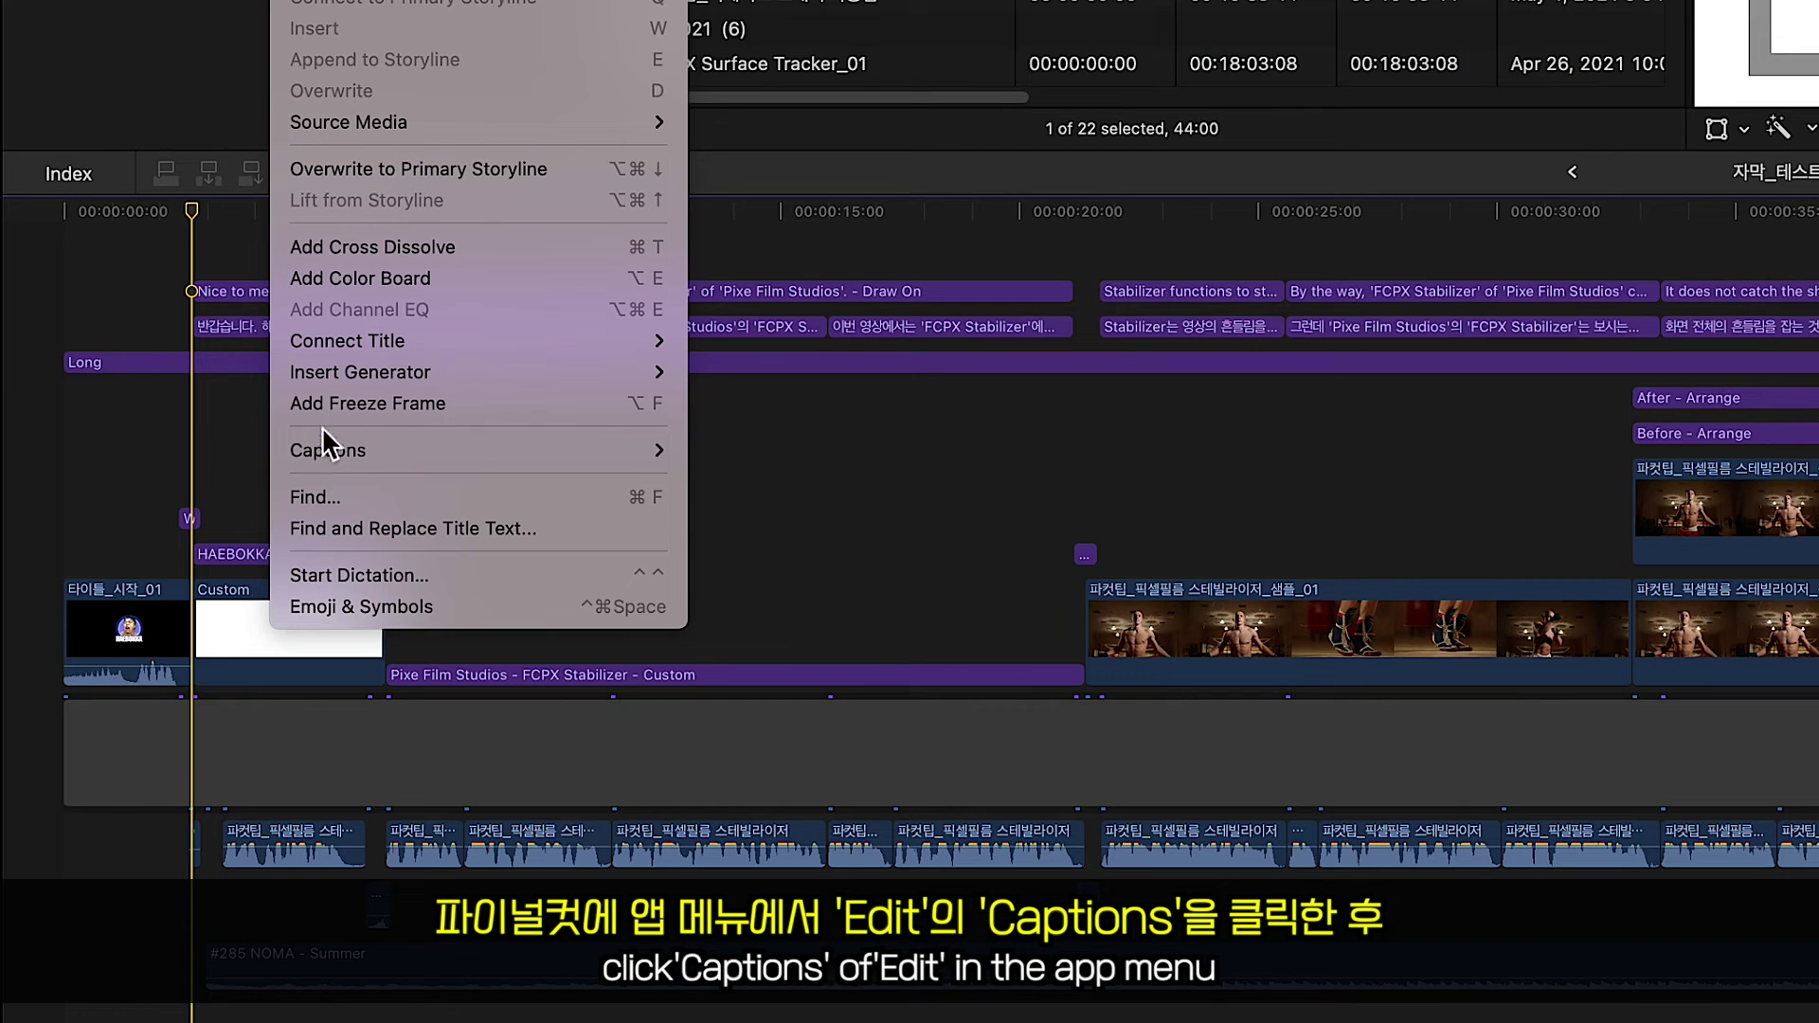
pyautogui.moveTo(327, 449)
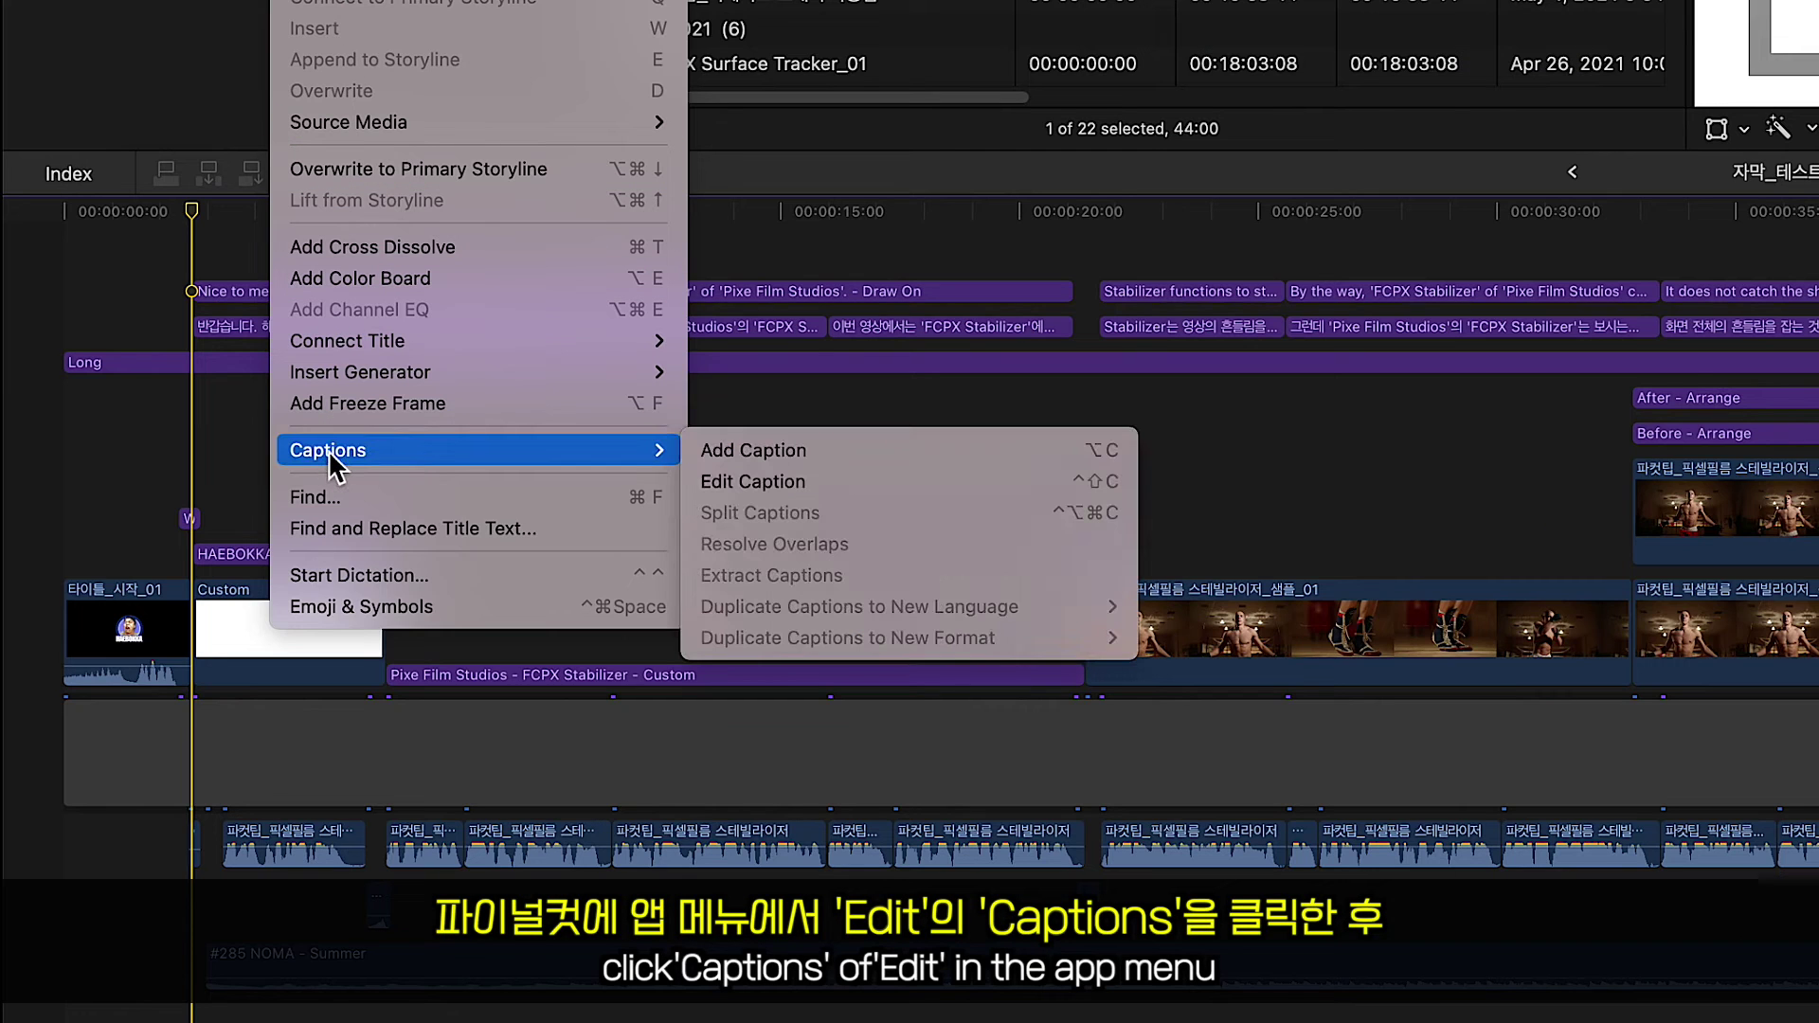
pyautogui.click(811, 464)
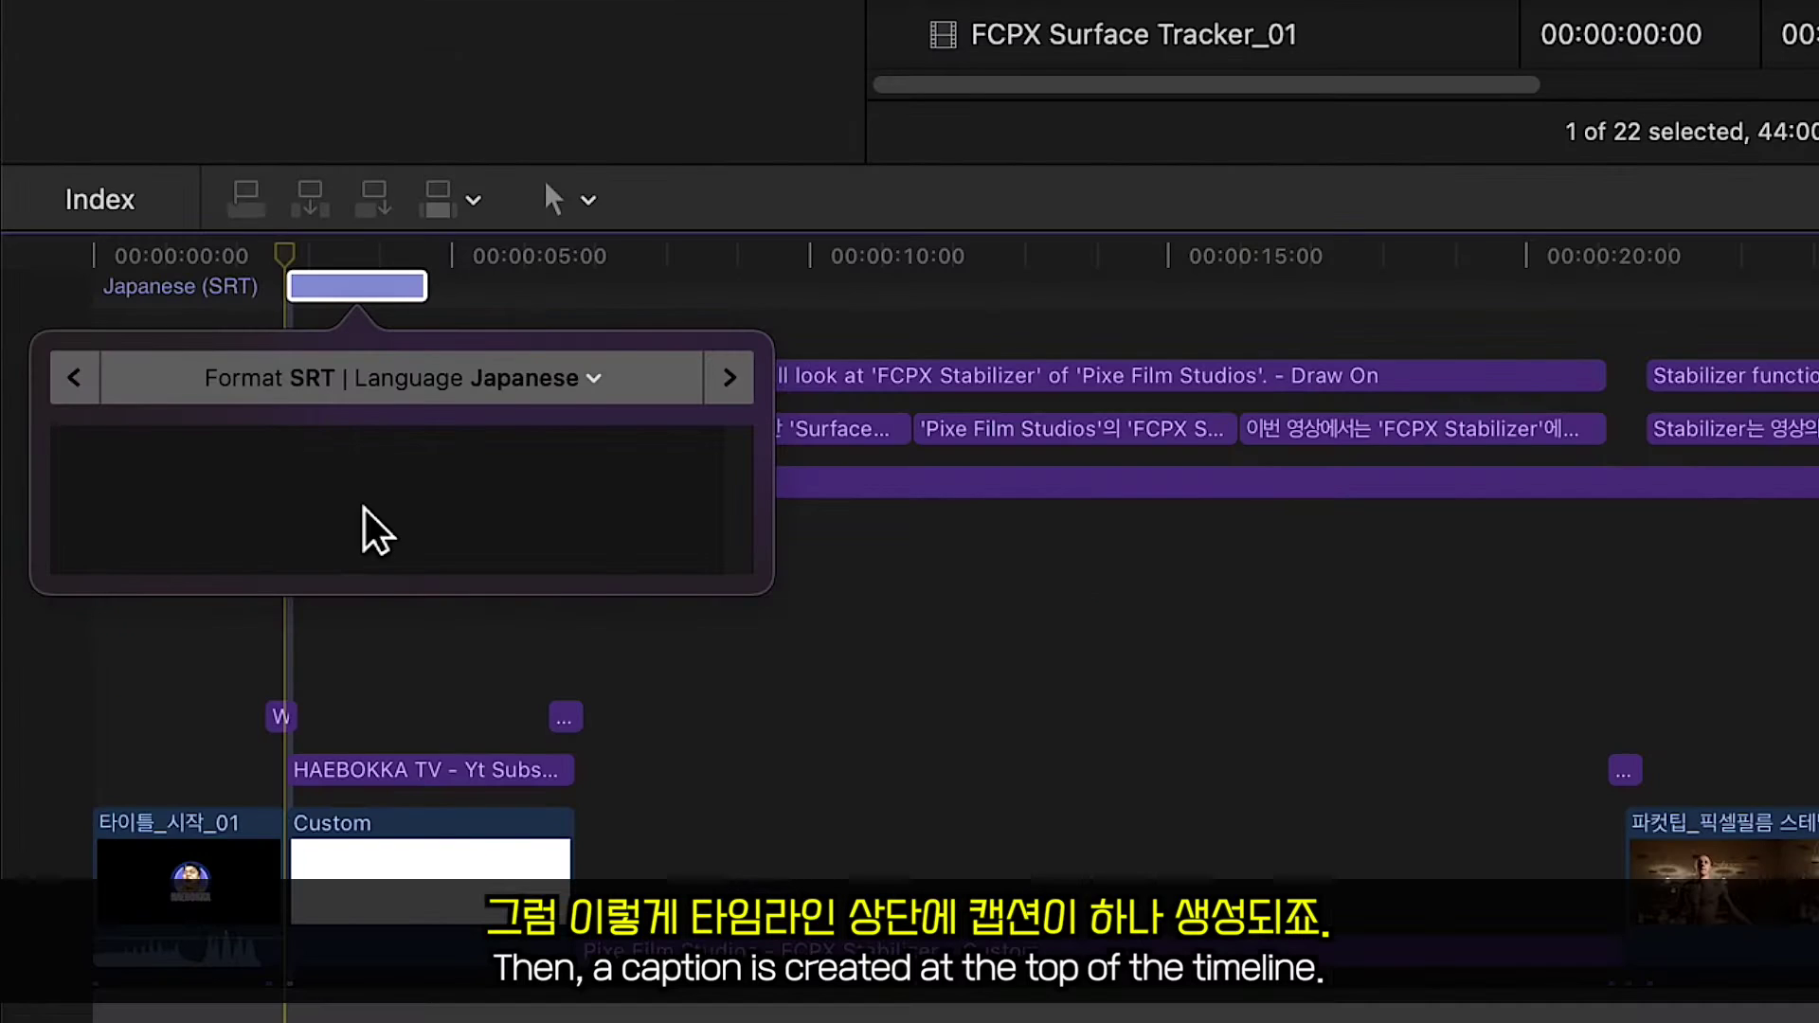
pyautogui.write('반갑습니다 해보까')
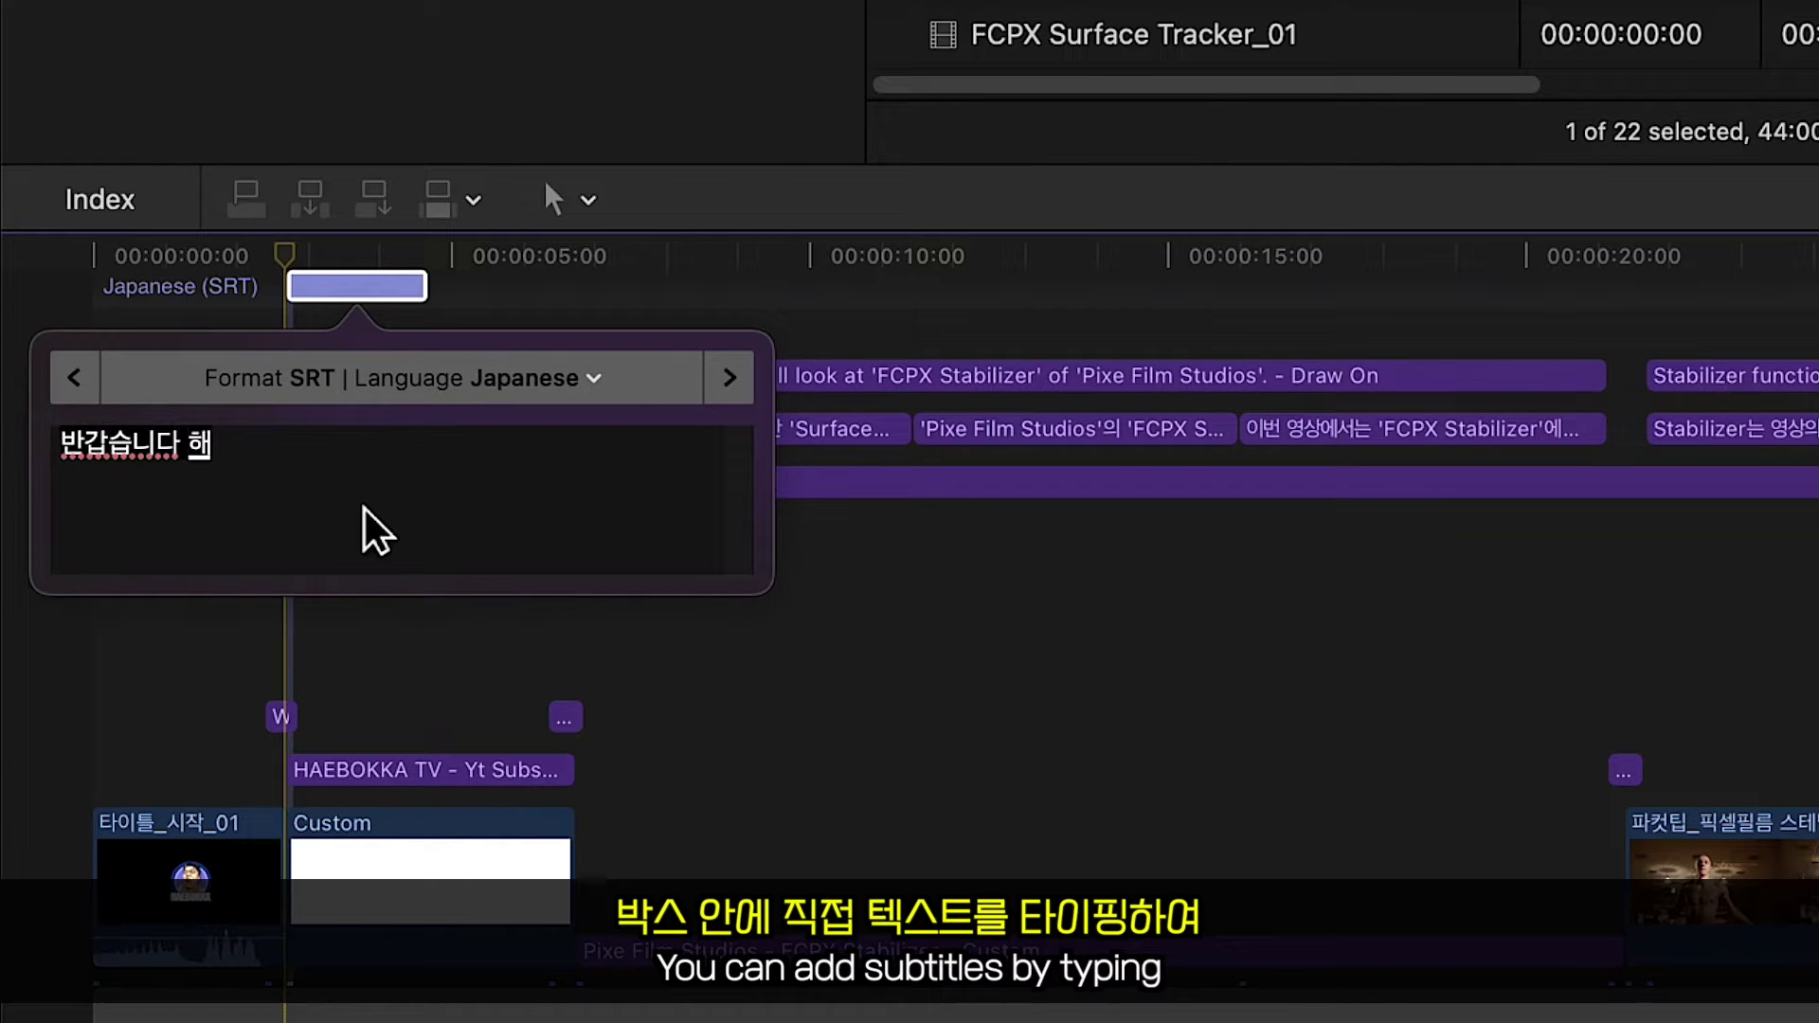
pyautogui.press('BackSpace')
pyautogui.press('BackSpace')
pyautogui.press('BackSpace')
pyautogui.press('BackSpace')
pyautogui.press('BackSpace')
pyautogui.press('BackSpace')
pyautogui.press('BackSpace')
pyautogui.press('BackSpace')
pyautogui.press('BackSpace')
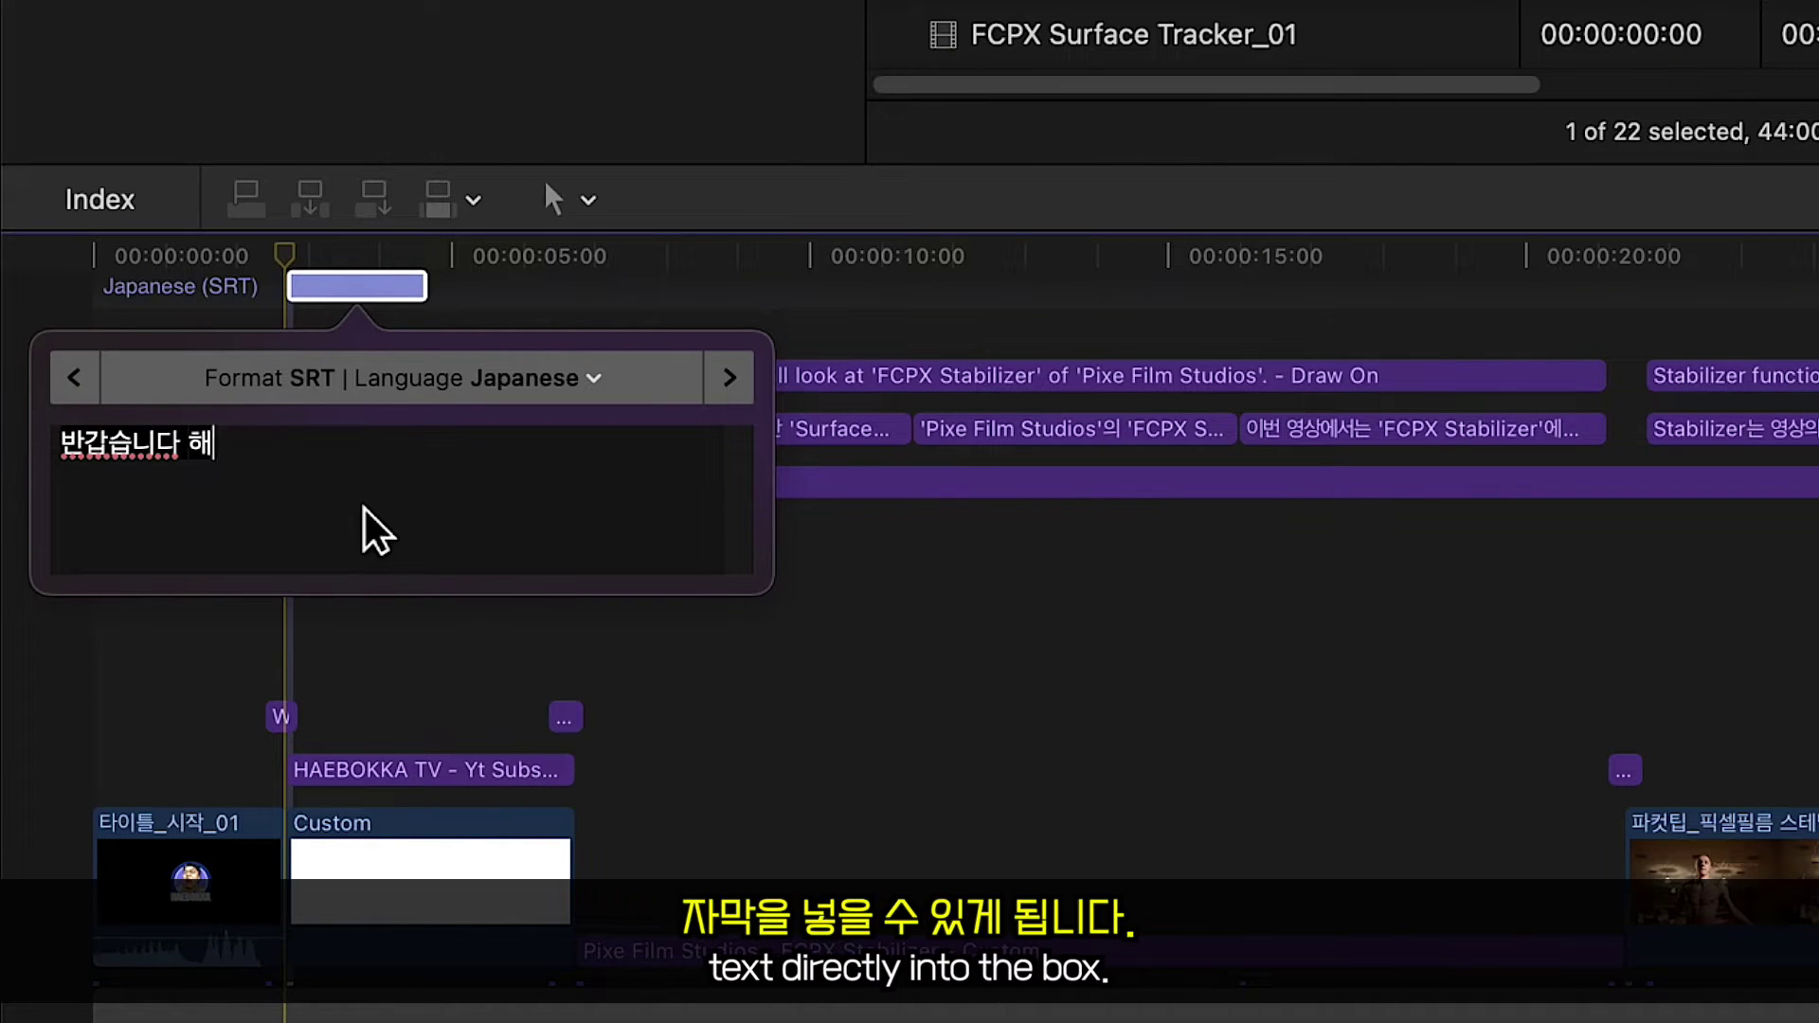
# Set the caption to SRT Korean and paste in all eight script lines above the dashed divider, copied from the open manuscript text file
pyautogui.click(589, 382)
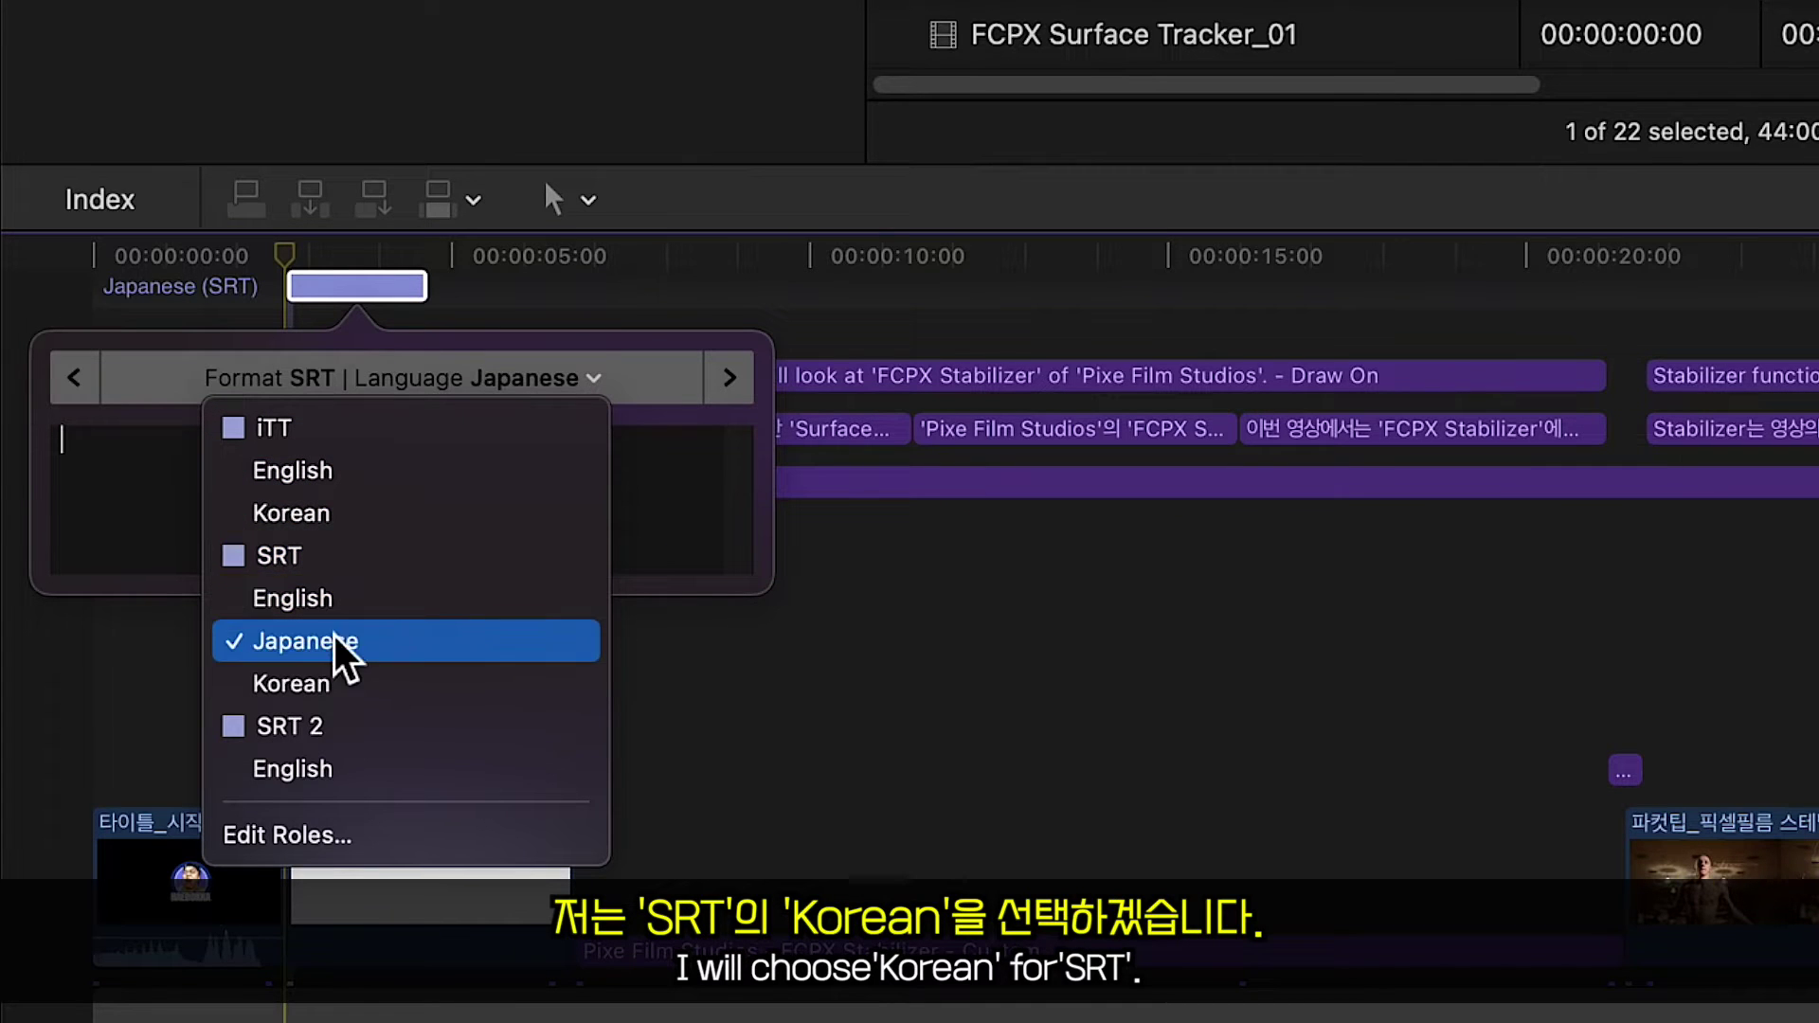
pyautogui.click(321, 682)
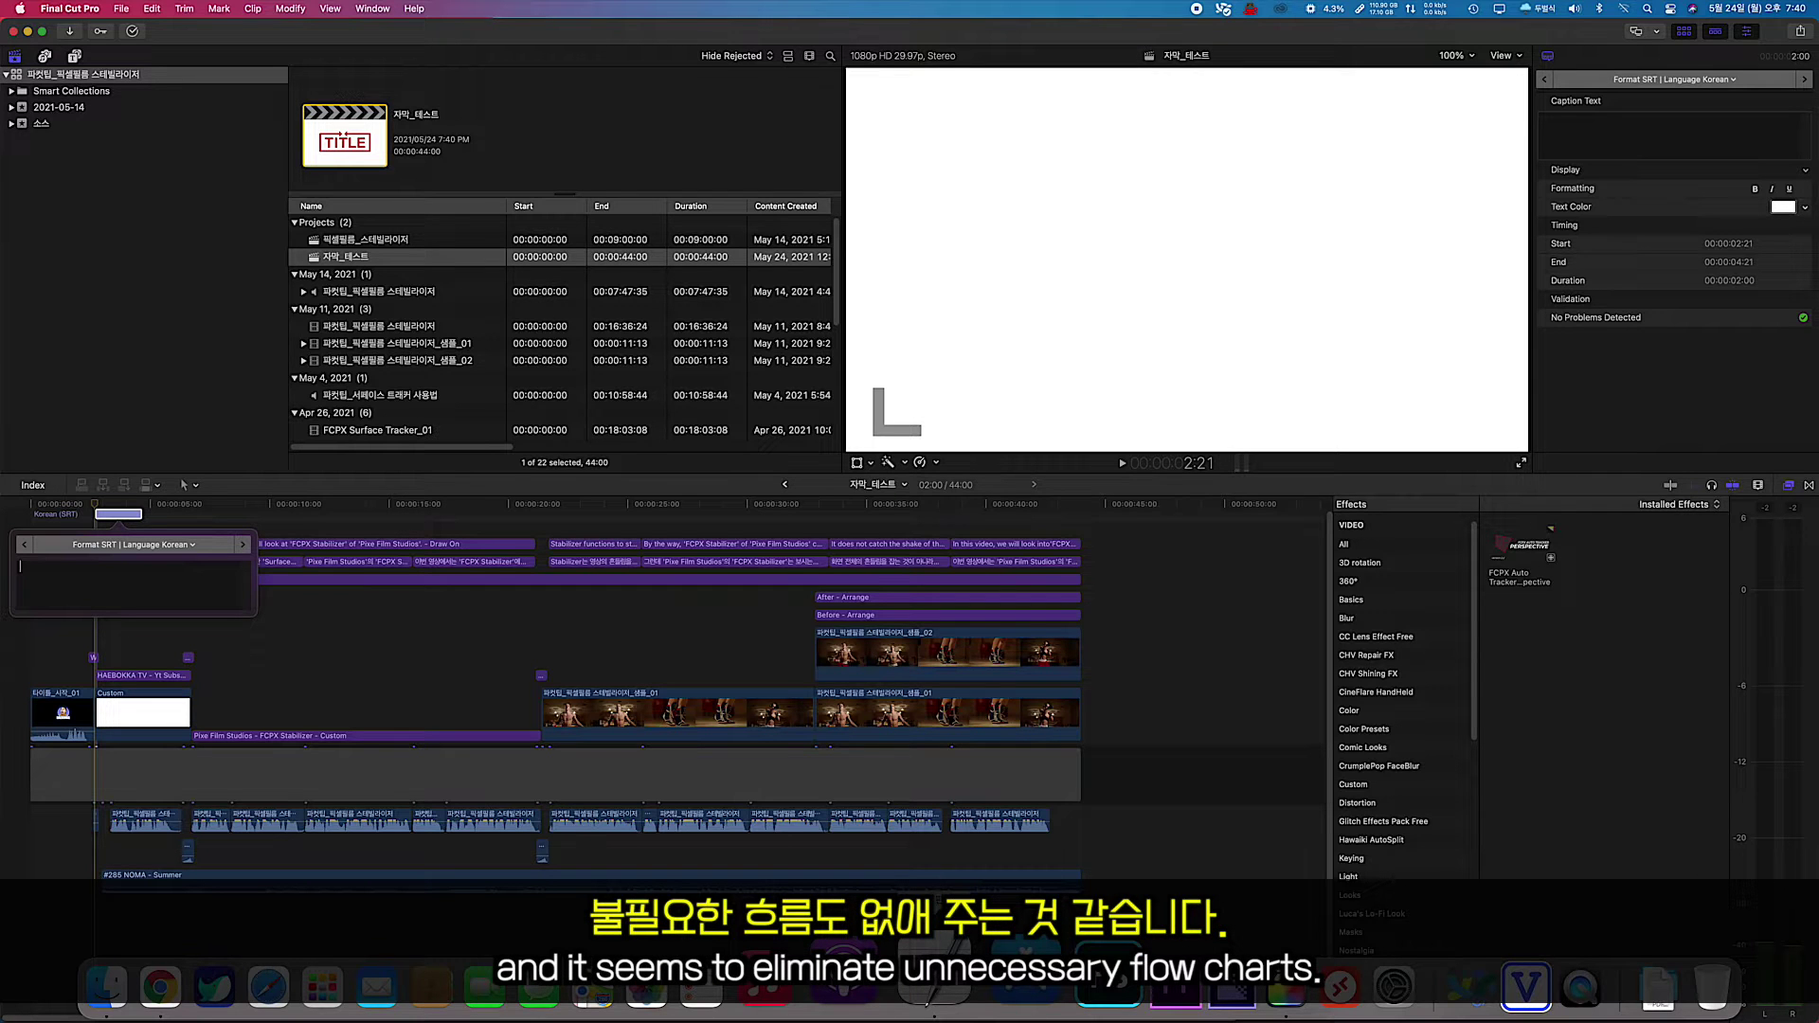
pyautogui.click(934, 985)
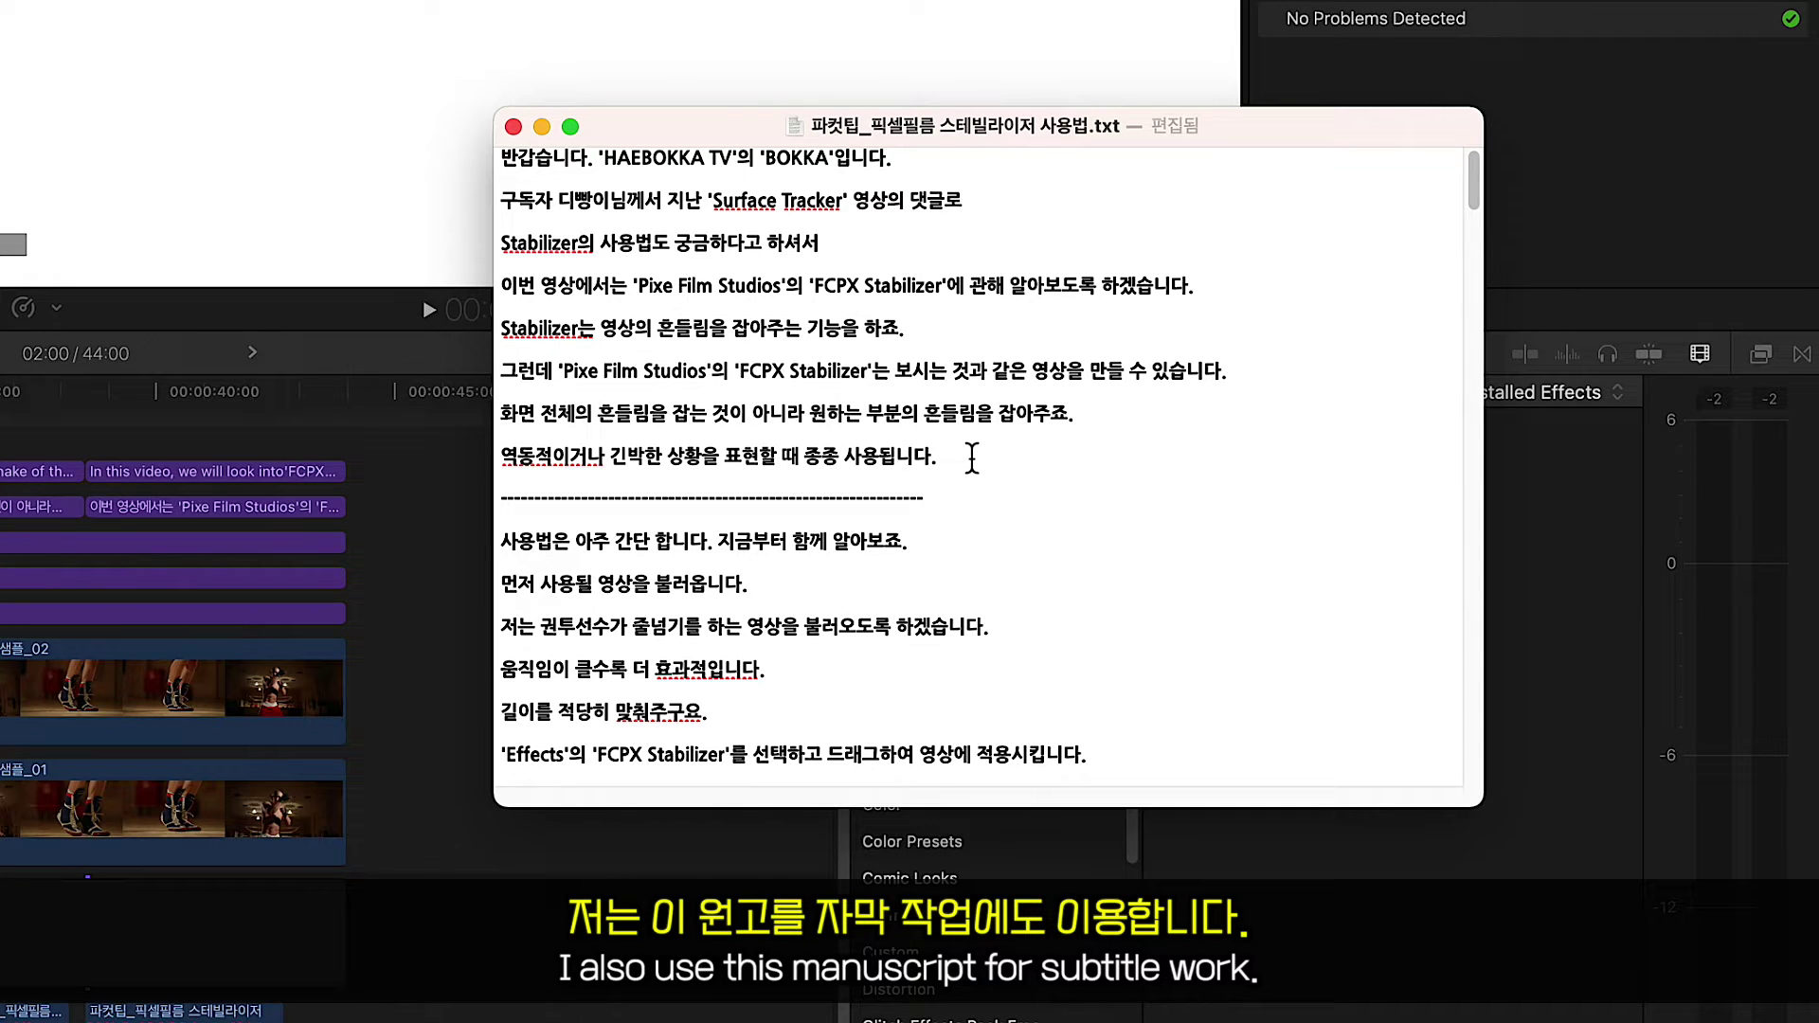
pyautogui.moveTo(950, 459); pyautogui.dragTo(485, 161)
pyautogui.press('super+c')
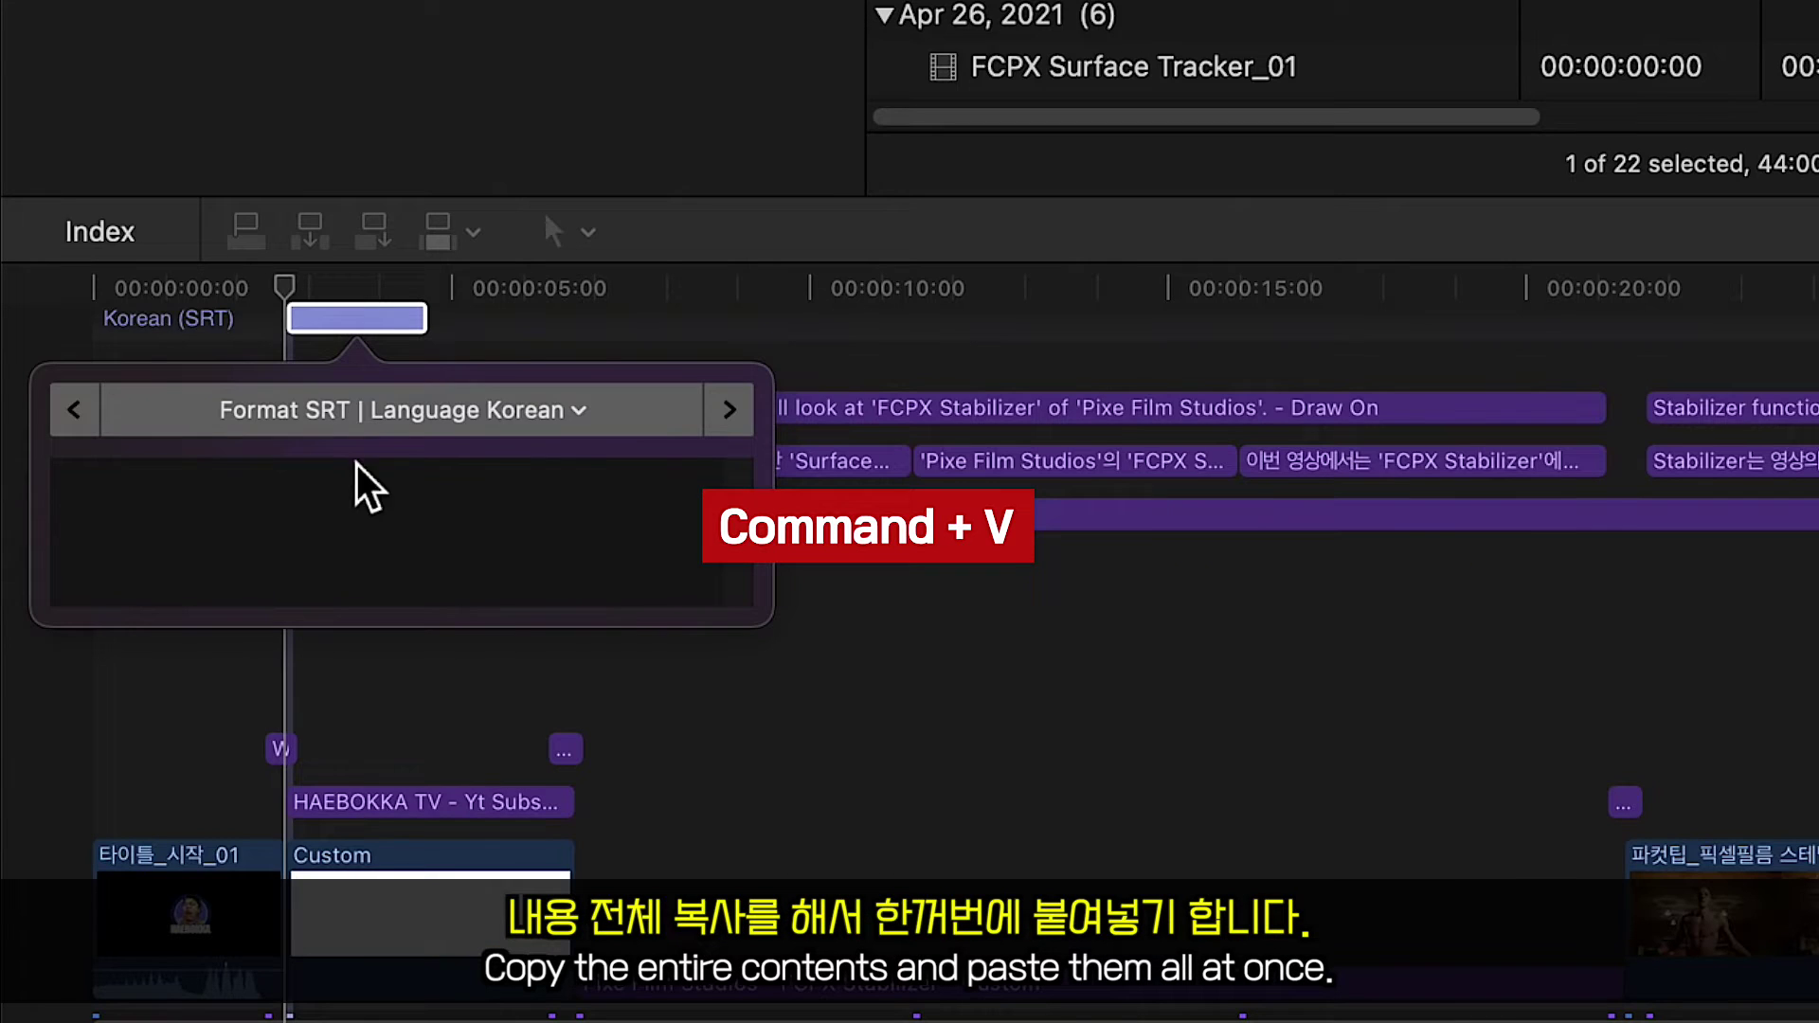
pyautogui.click(252, 511)
pyautogui.press('super+v')
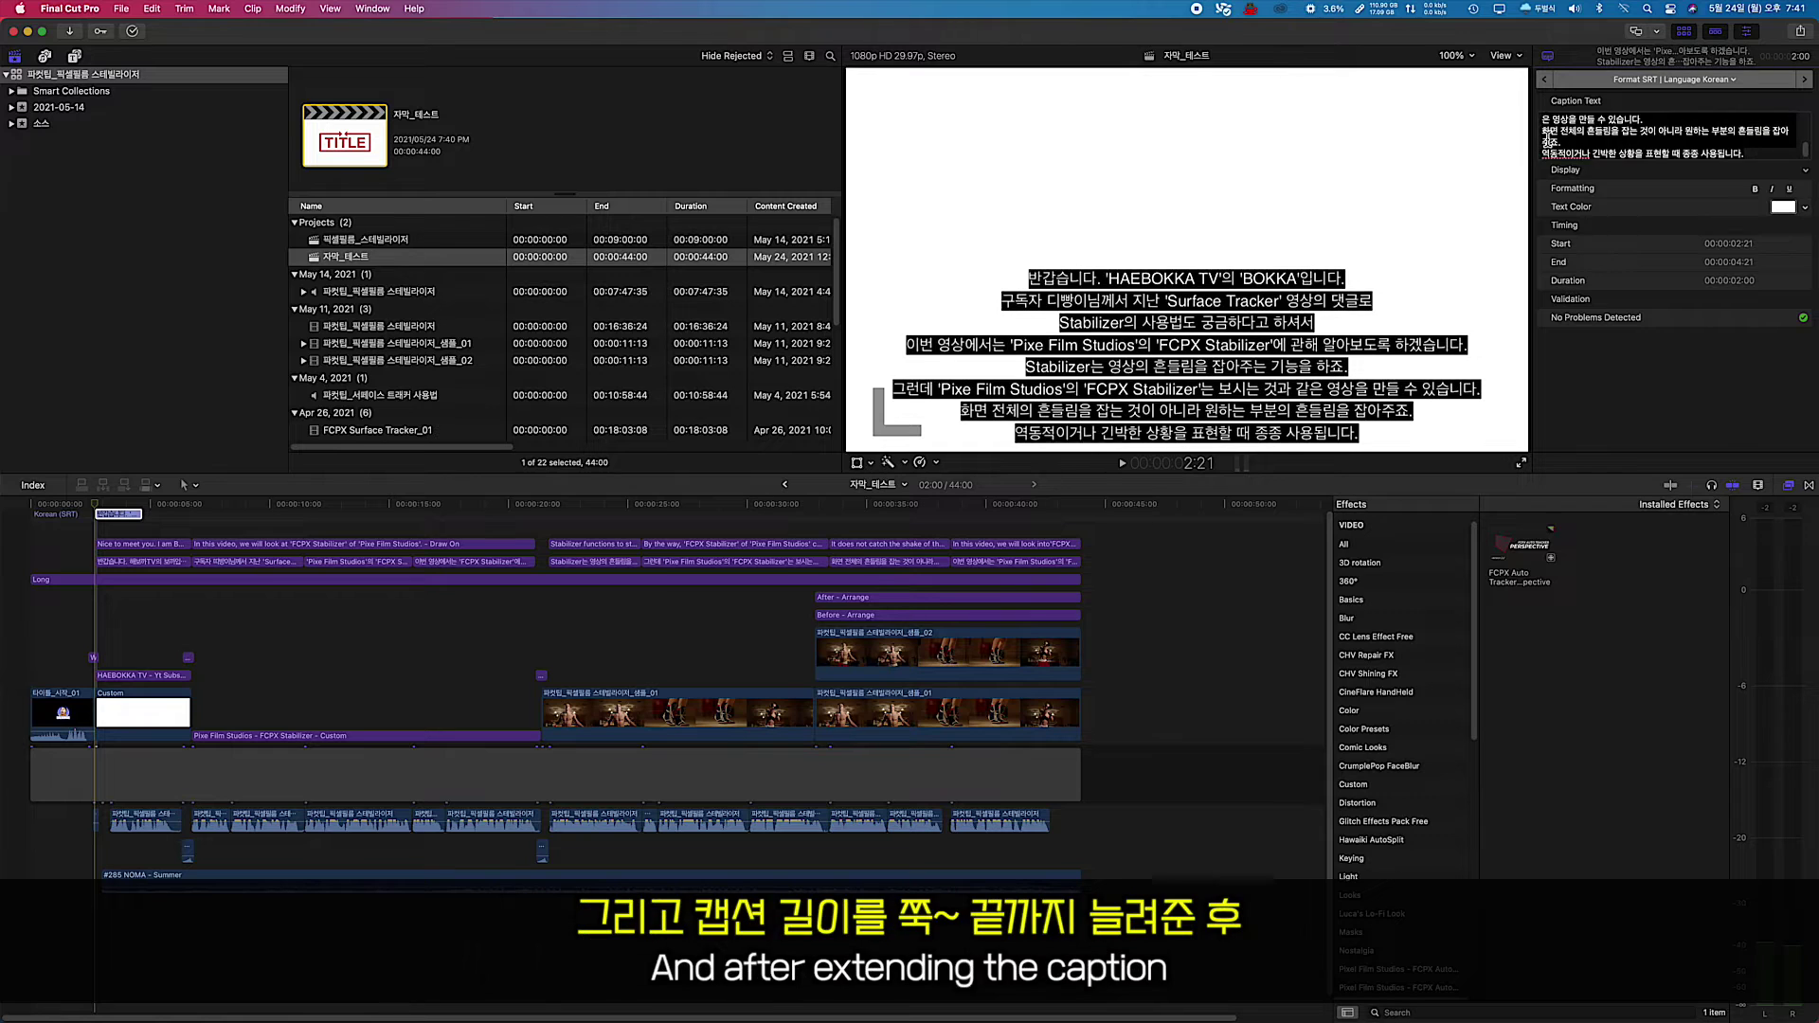
# Extend the caption to the project's end and split it at 00:00:06:23, 00:00:11:14, 00:00:16:00 and 00:00:21:12
pyautogui.moveTo(143, 514); pyautogui.dragTo(1081, 507)
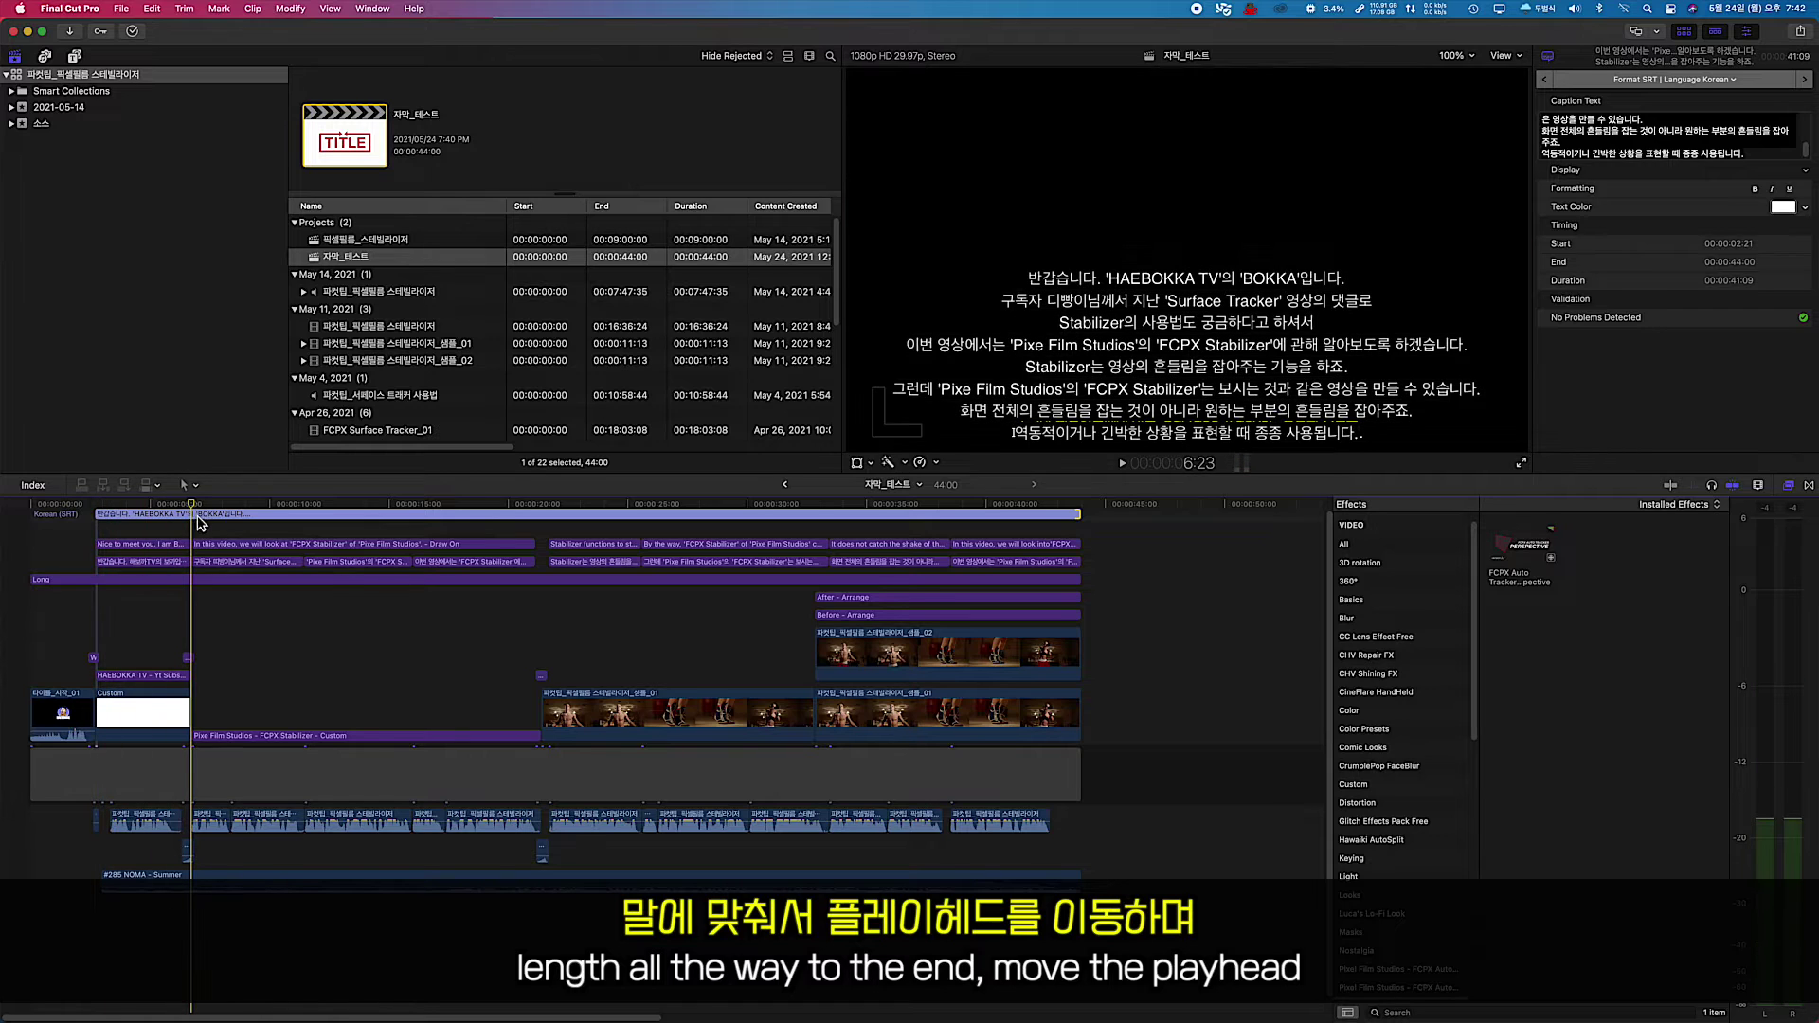
pyautogui.press('super+b')
pyautogui.press('super+b')
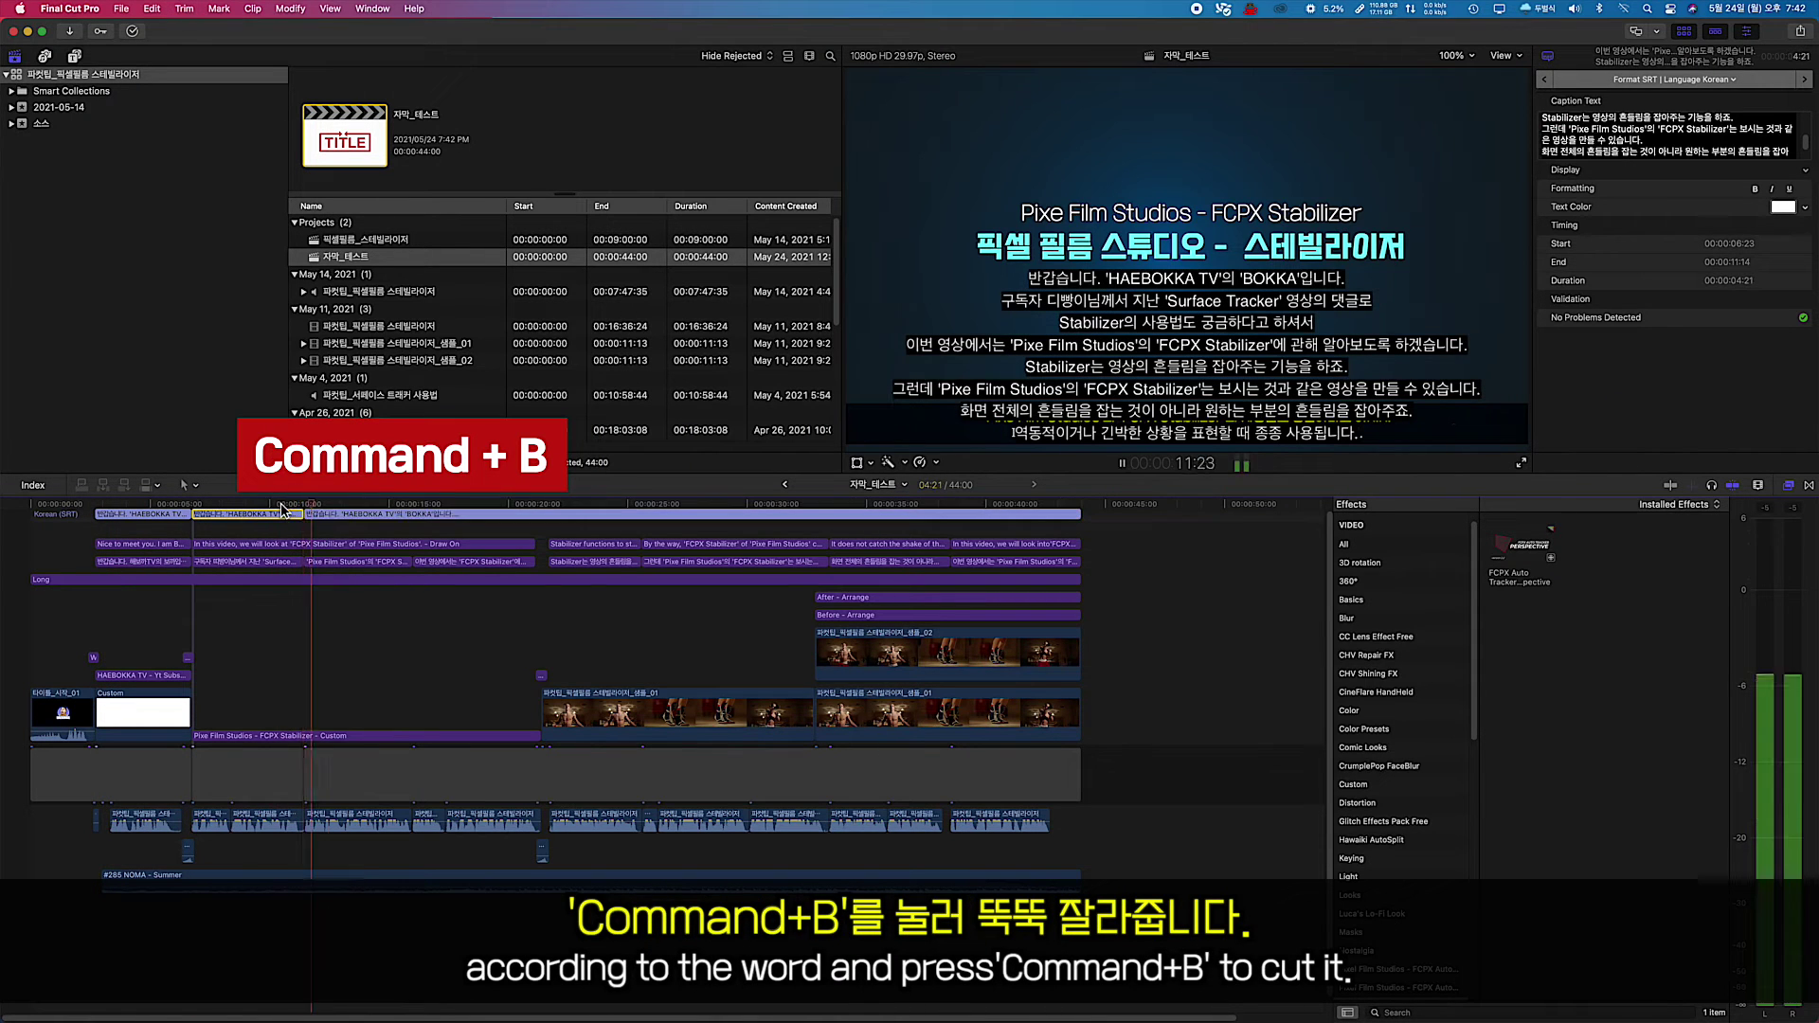
# Play through the remaining narration and split the caption at 00:00:25:18, 00:00:33:13 and 00:00:38:16
pyautogui.press('super+b')
pyautogui.press('super+b')
pyautogui.press('space')
pyautogui.press('space')
pyautogui.click(644, 515)
pyautogui.press('super+b')
pyautogui.press('space')
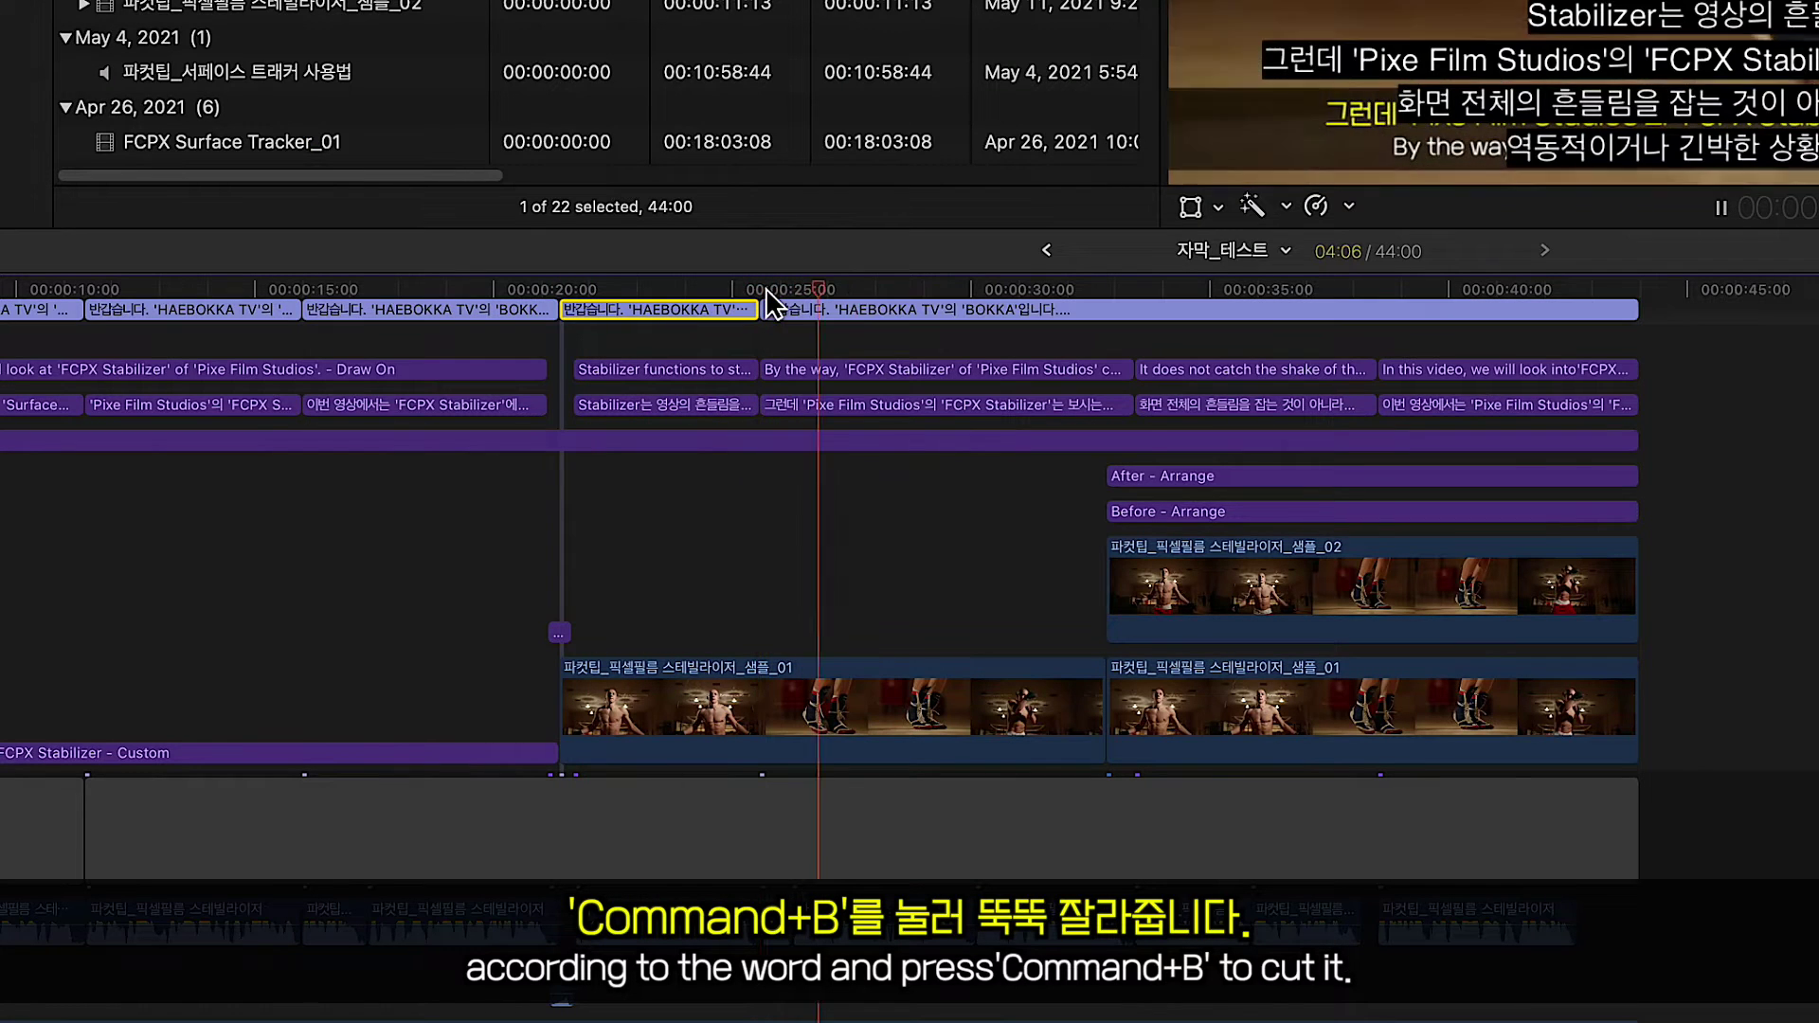
pyautogui.press('super+b')
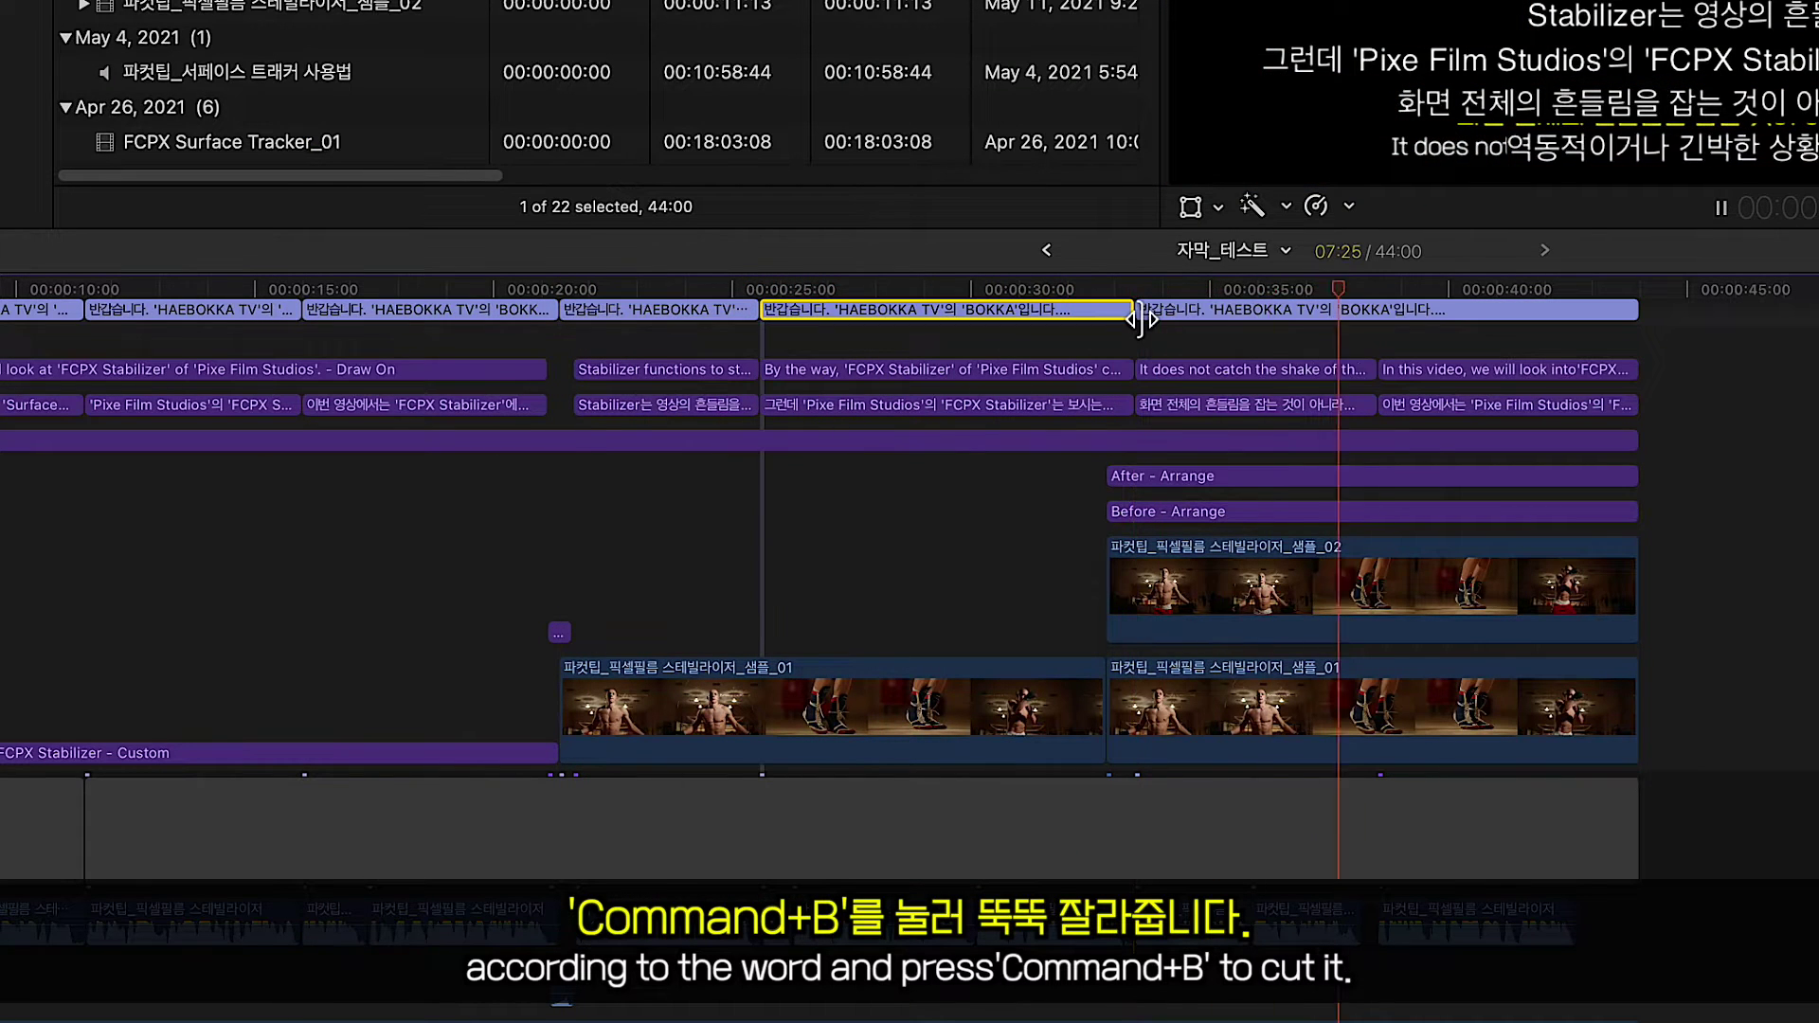
pyautogui.press('space')
pyautogui.press('super+b')
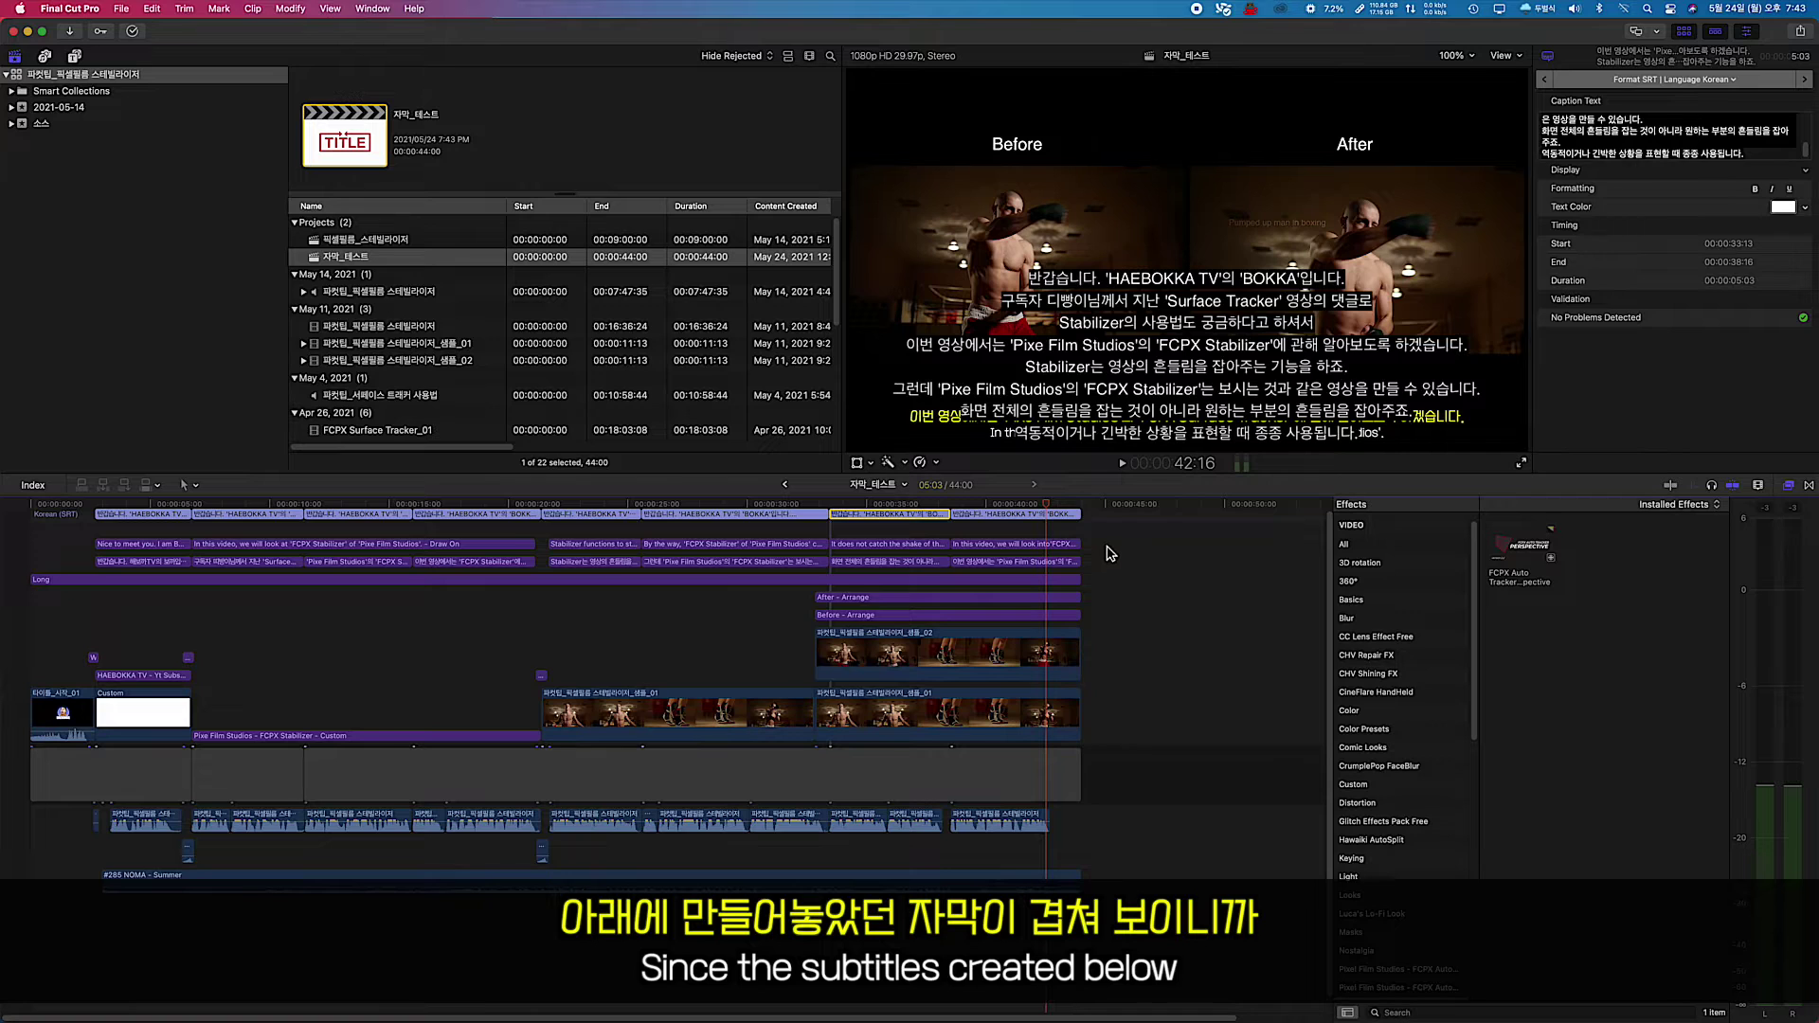
# Disable the overlapping English and Korean subtitle titles below the captions, and play the project from the first caption
pyautogui.moveTo(1107, 544); pyautogui.dragTo(535, 551)
pyautogui.press('v')
pyautogui.press('v')
pyautogui.press('v')
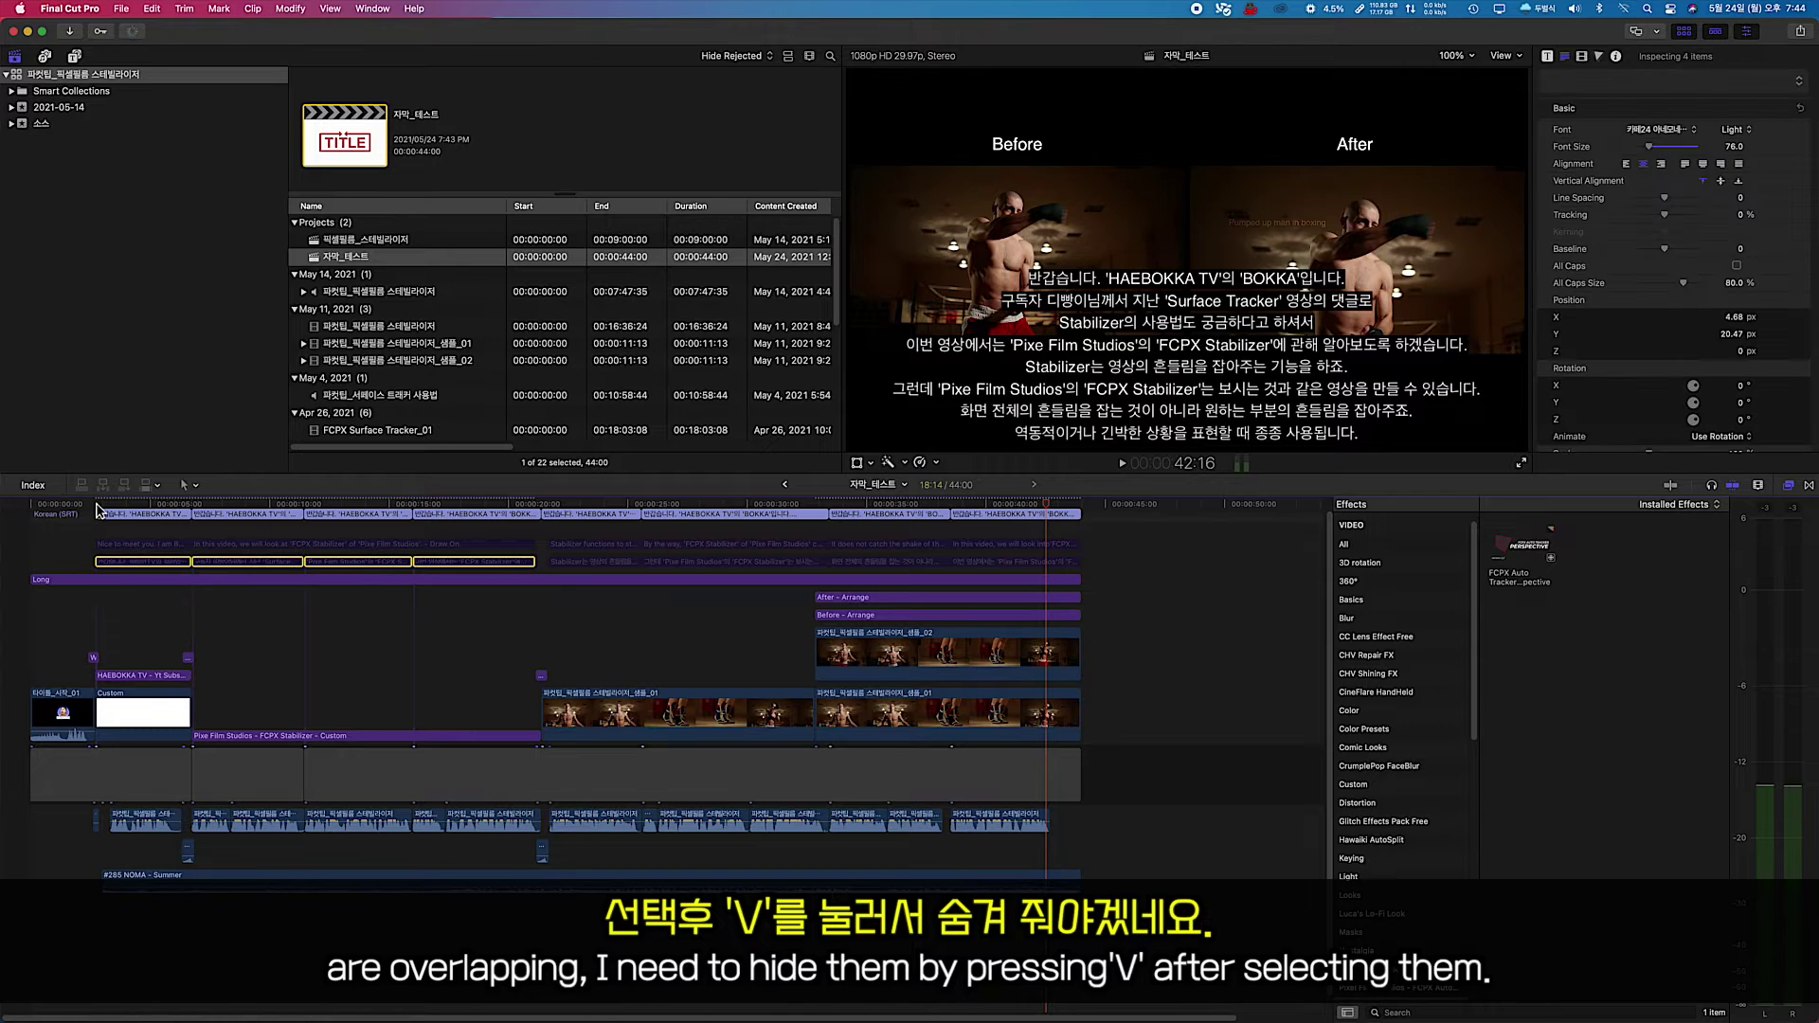
pyautogui.click(97, 504)
pyautogui.press('space')
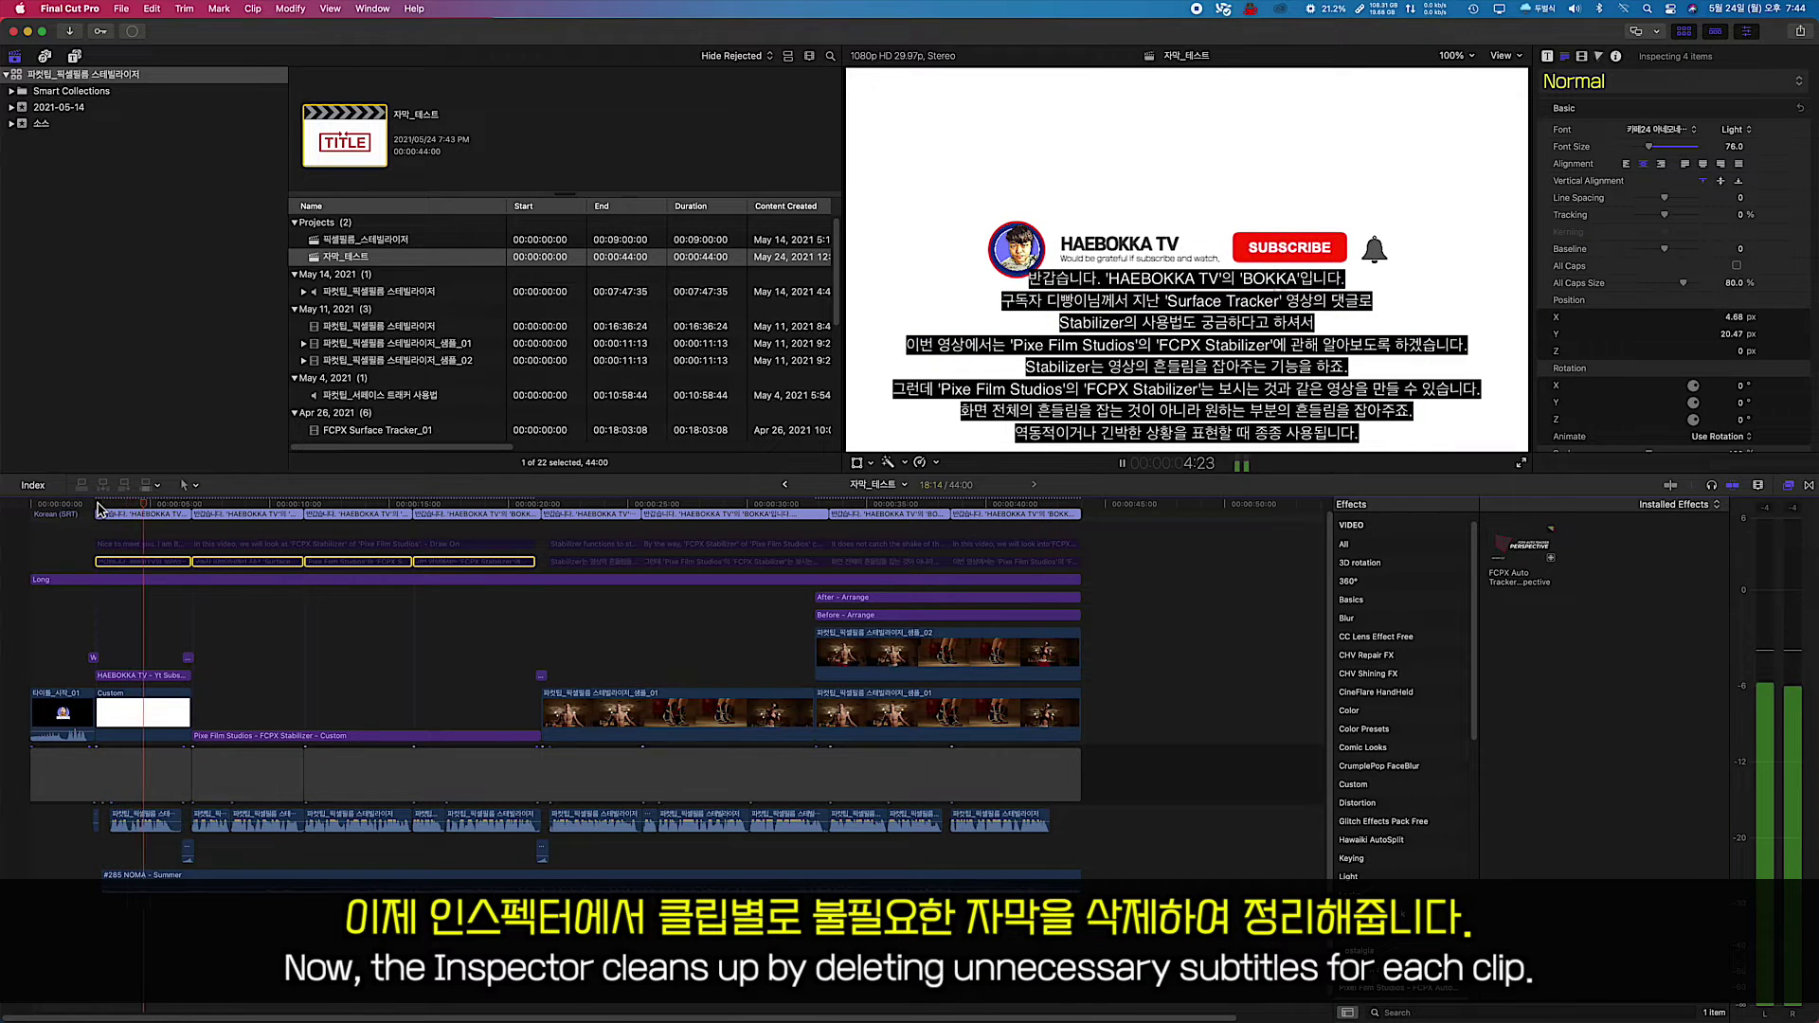
pyautogui.press('space')
pyautogui.press('v')
# Delete all text from the first caption except the opening greeting line
pyautogui.click(100, 512)
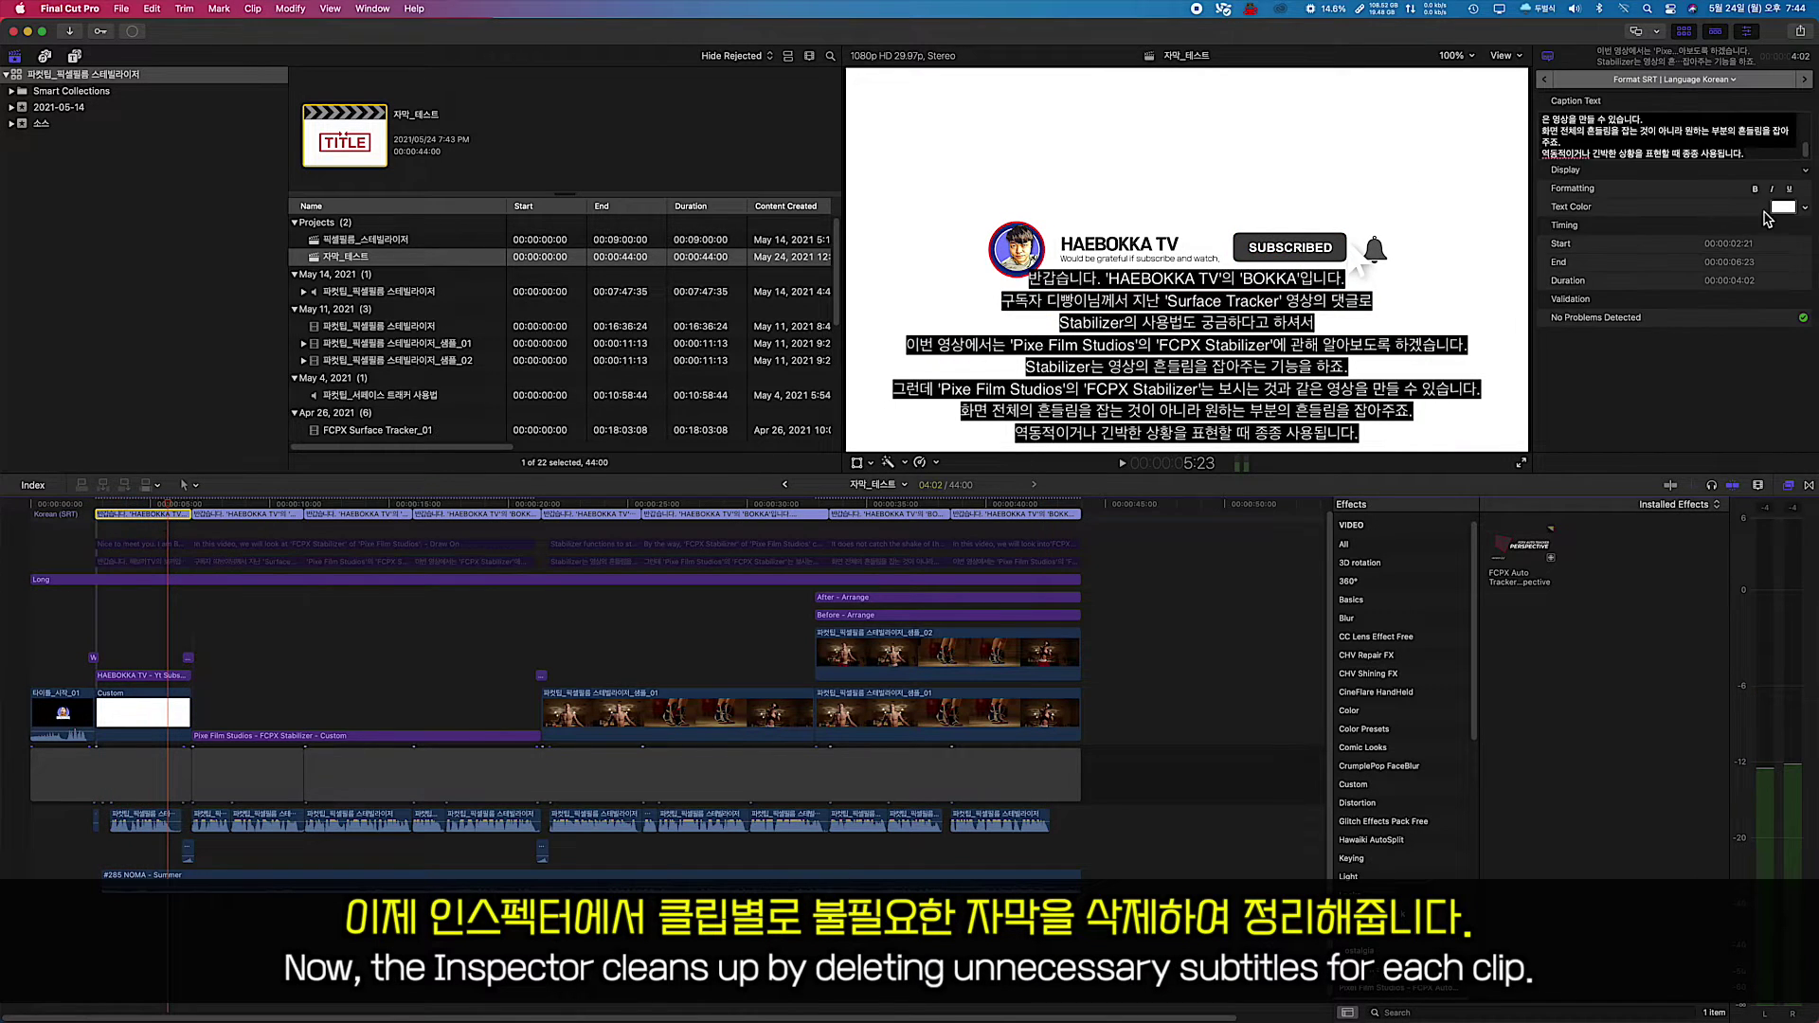
pyautogui.moveTo(1762, 152); pyautogui.dragTo(1549, 110)
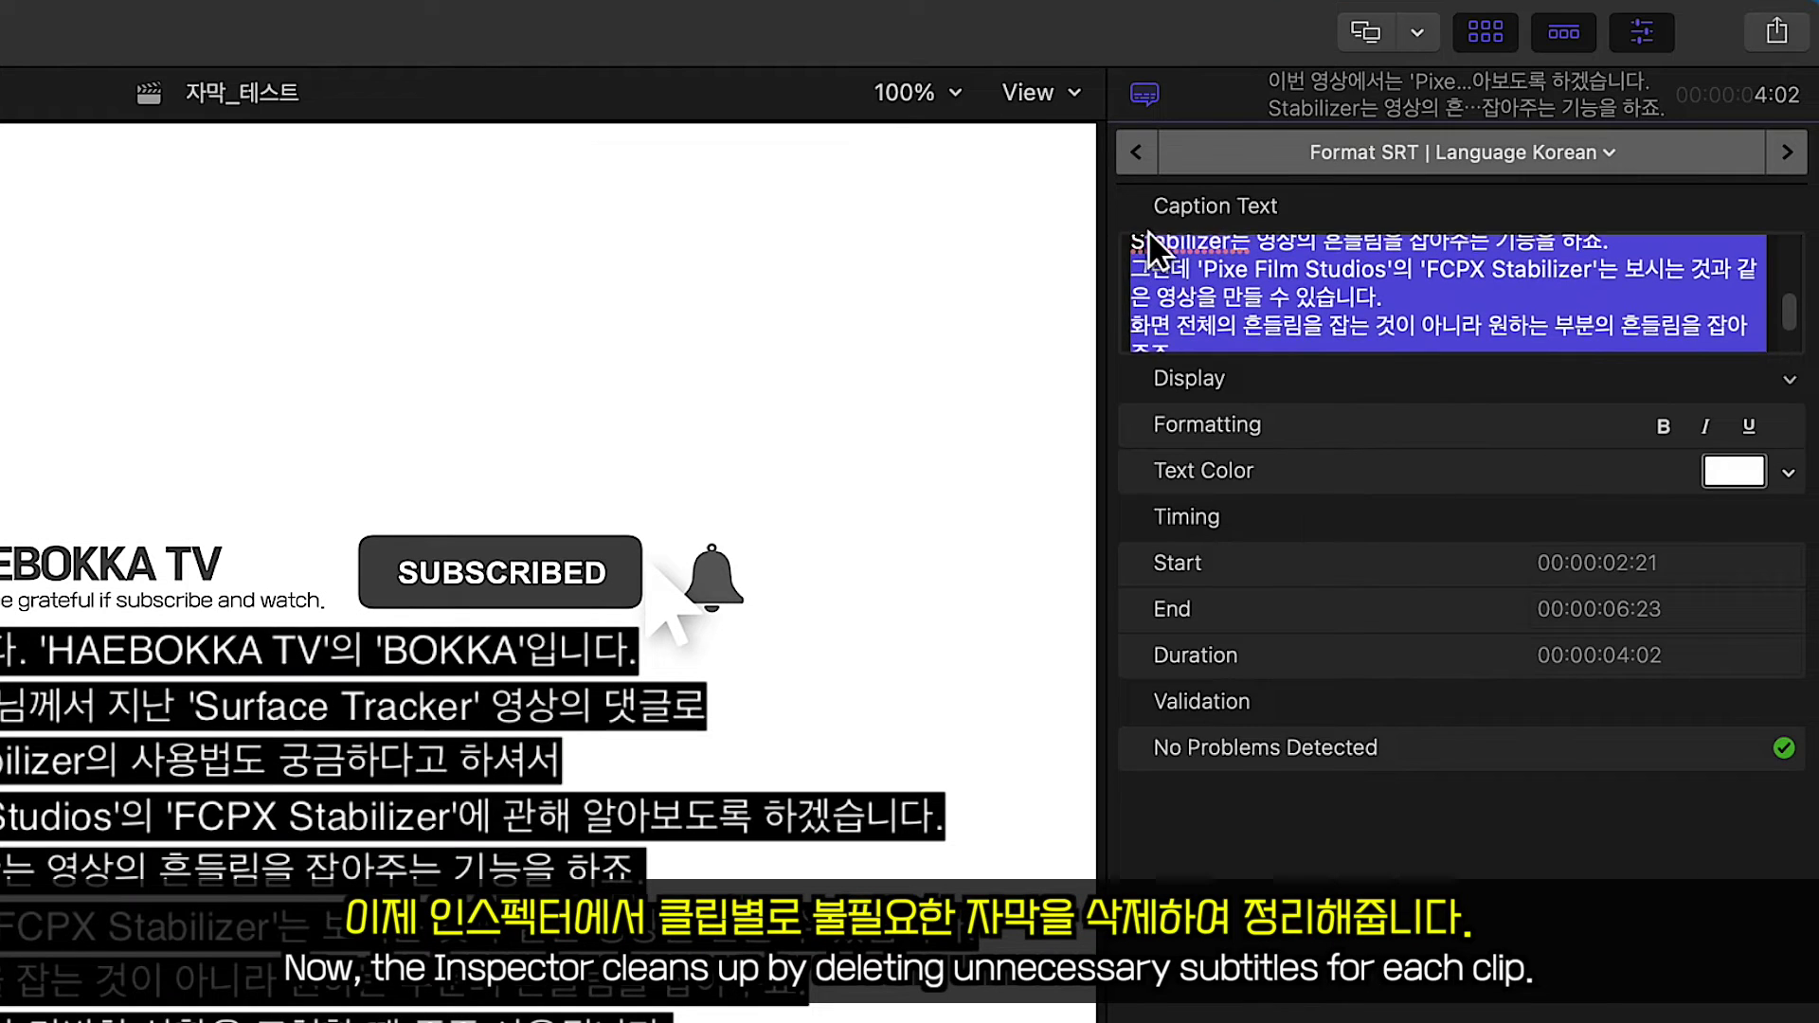
pyautogui.moveTo(1148, 230); pyautogui.dragTo(1137, 276)
pyautogui.press('BackSpace')
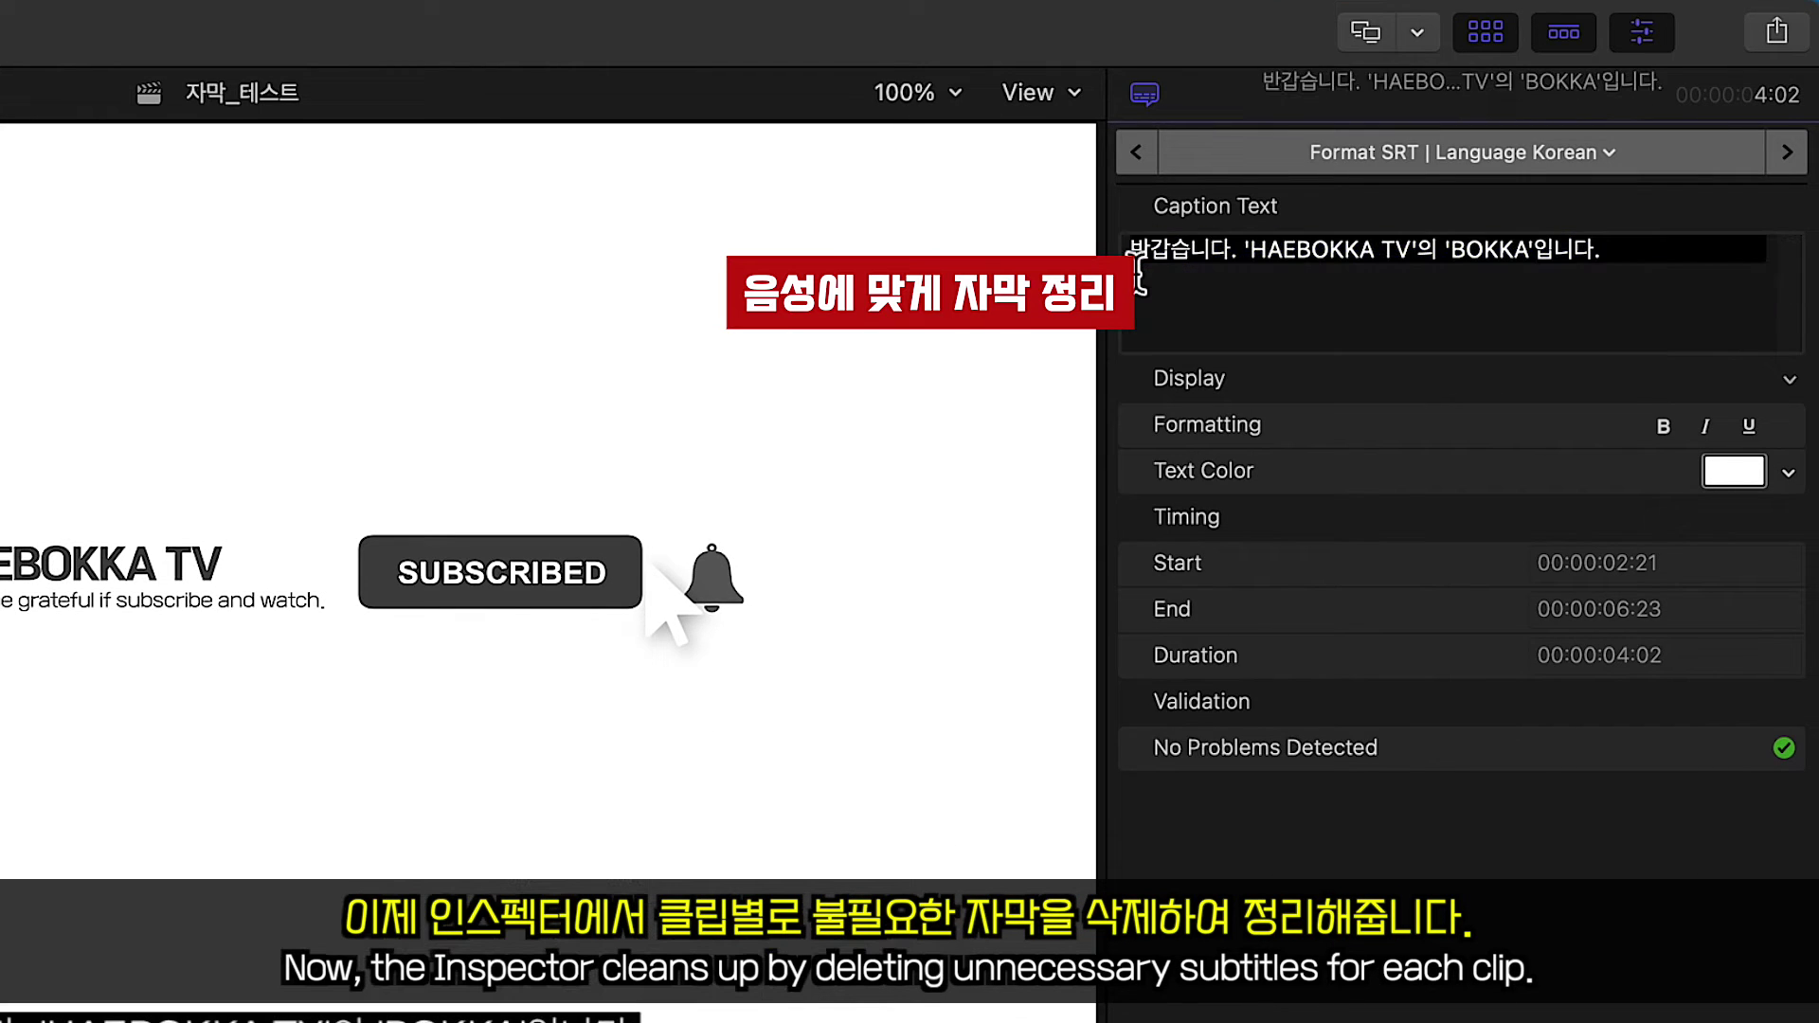
pyautogui.press('BackSpace')
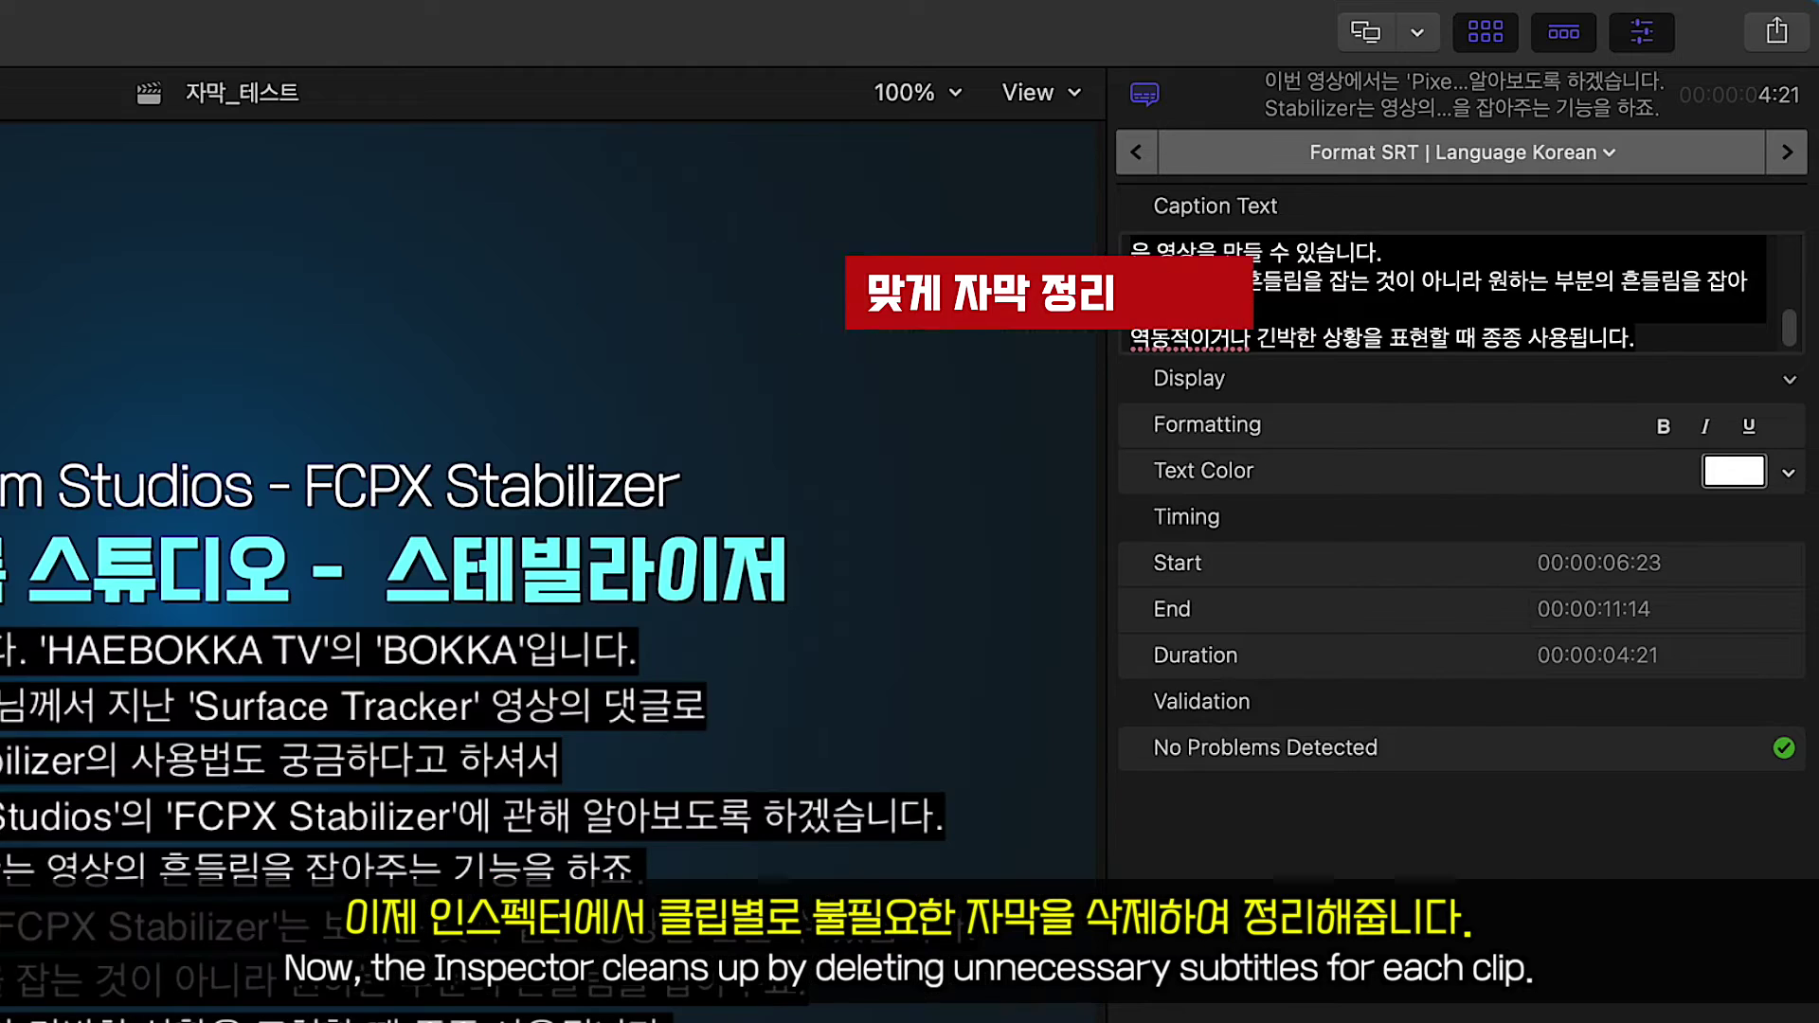
# Reduce the second caption's text to the script line about the comment on the 'Surface Tracker' video
pyautogui.moveTo(1667, 341); pyautogui.dragTo(1132, 310)
pyautogui.press('BackSpace')
pyautogui.moveTo(1132, 249); pyautogui.dragTo(1632, 248)
pyautogui.press('BackSpace')
pyautogui.click(1160, 288)
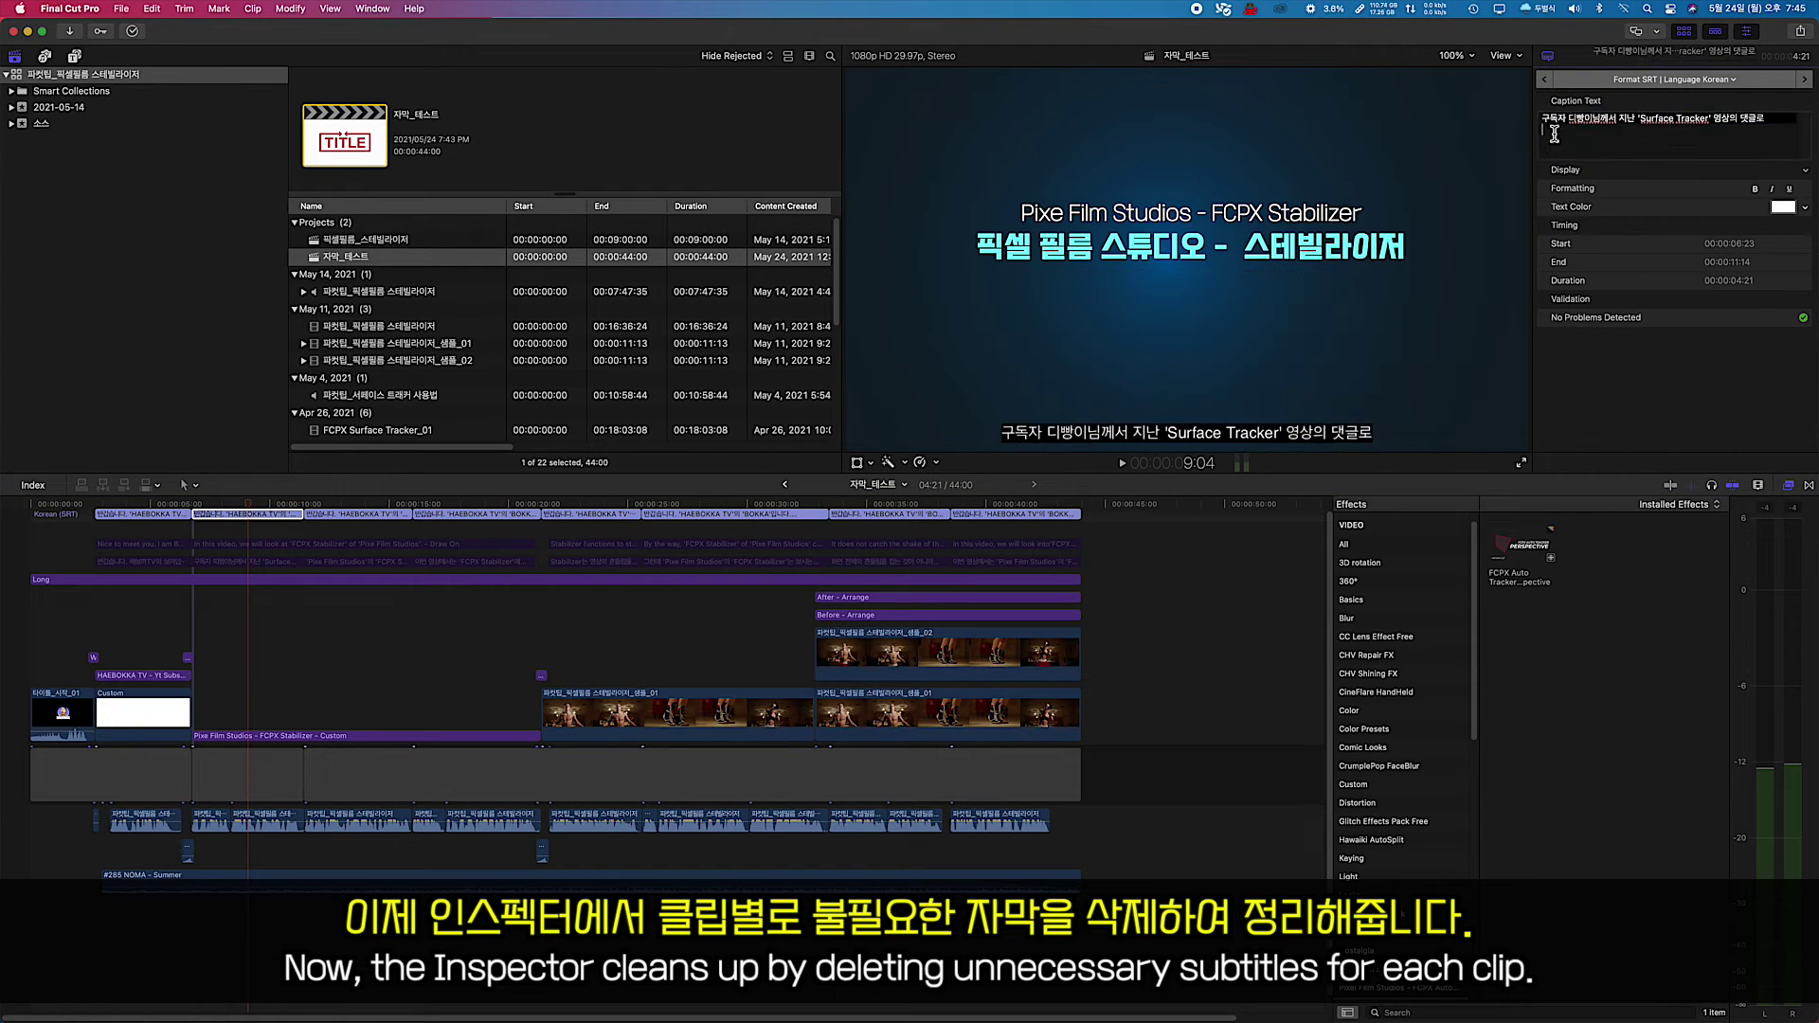
pyautogui.press('BackSpace')
# Reduce the third caption's text to "Stabilizer의 사용법도 궁금하다고 하셔서"
pyautogui.click(323, 514)
pyautogui.moveTo(1748, 159); pyautogui.dragTo(1542, 104)
pyautogui.press('BackSpace')
# Reduce the fourth and fifth captions to the script lines starting "이번 영상에서는" and "Stabilizer는 영상의"
pyautogui.press('BackSpace')
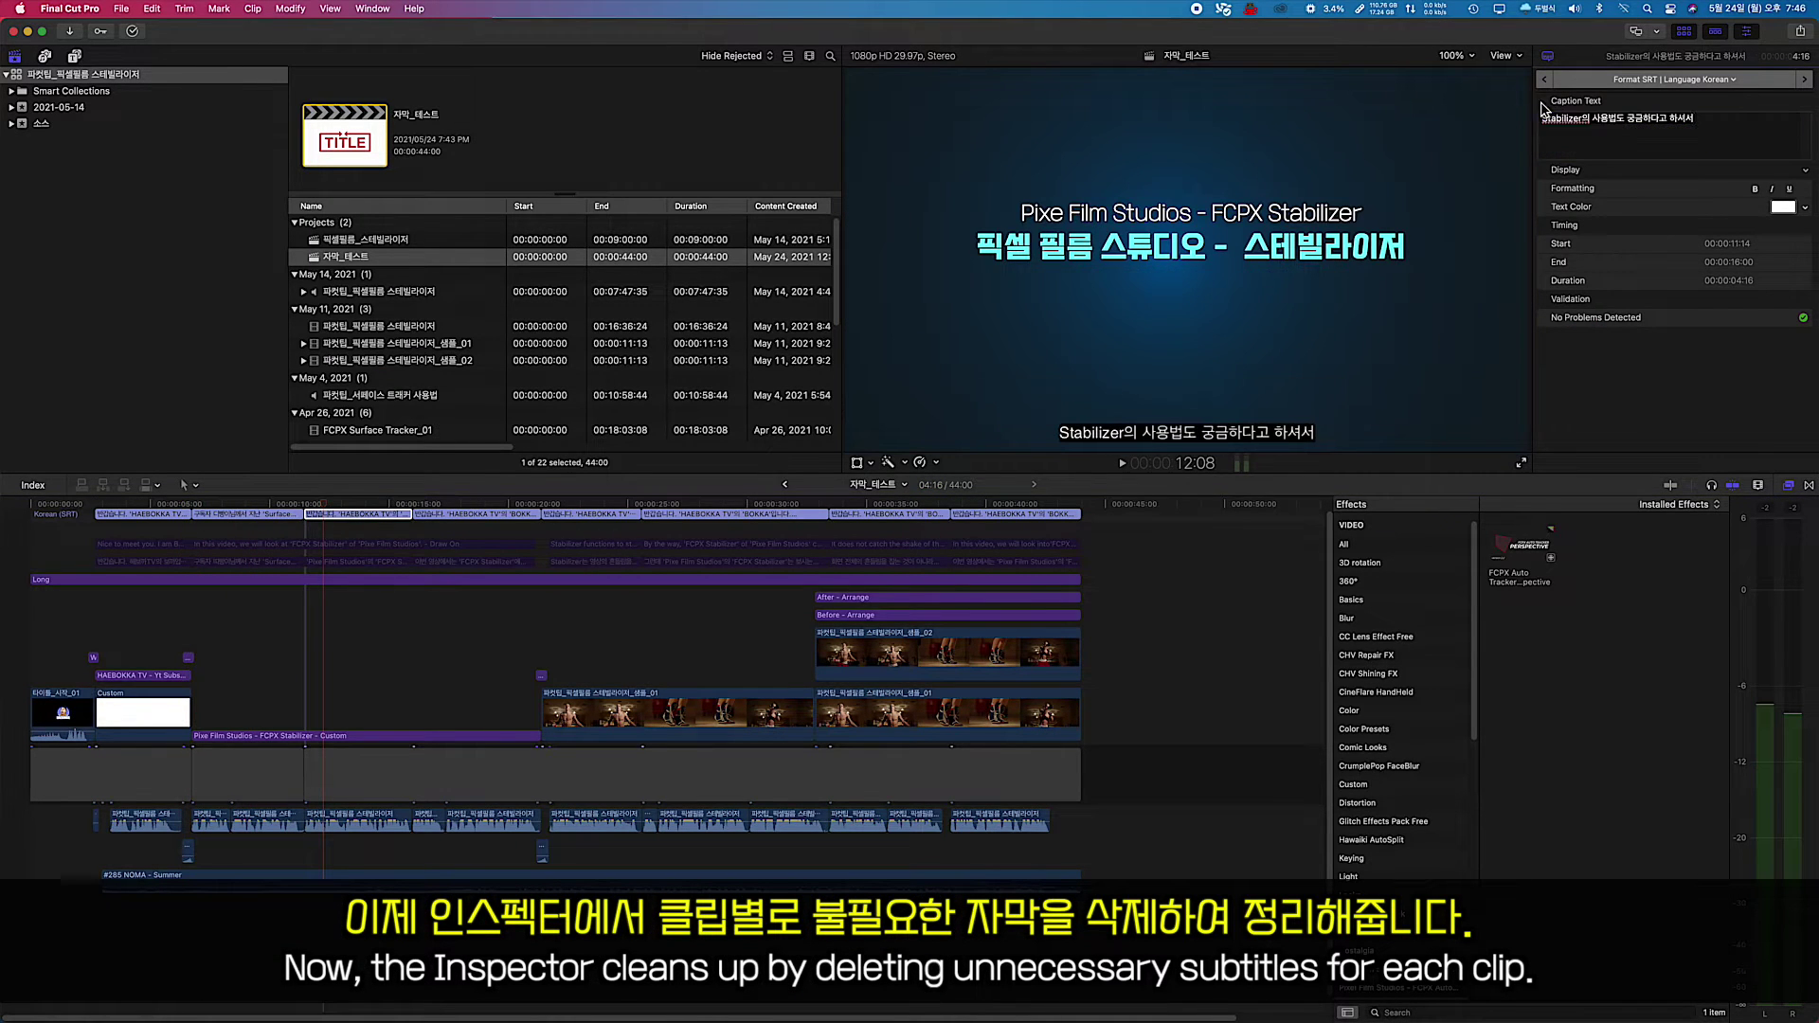
pyautogui.hotkey('ctrl', 'alt', 'Right')
pyautogui.press('BackSpace')
pyautogui.hotkey('ctrl', 'alt', 'Right')
# Reduce the sixth caption's text to the script line starting "그런데 'Pixe Film Studios'의 'FCPX Stabilizer'는"
pyautogui.press('BackSpace')
pyautogui.moveTo(1546, 153); pyautogui.dragTo(1541, 103)
pyautogui.click(663, 513)
# Reduce the seventh and eighth captions to the script lines starting "화면 전체의 흔들림을" and "역동적이거나 긴박한 상황을"
pyautogui.press('BackSpace')
pyautogui.press('BackSpace')
pyautogui.click(730, 512)
pyautogui.moveTo(1748, 156)
pyautogui.mouseDown()
pyautogui.moveTo(1535, 94)
pyautogui.moveTo(1753, 152)
pyautogui.mouseUp()
pyautogui.click(862, 513)
pyautogui.press('BackSpace')
pyautogui.press('BackSpace')
pyautogui.click(977, 513)
pyautogui.moveTo(1543, 153); pyautogui.dragTo(1518, 82)
pyautogui.press('BackSpace')
# List the captions in the timeline index and step through the entries to check their text and times
pyautogui.click(149, 504)
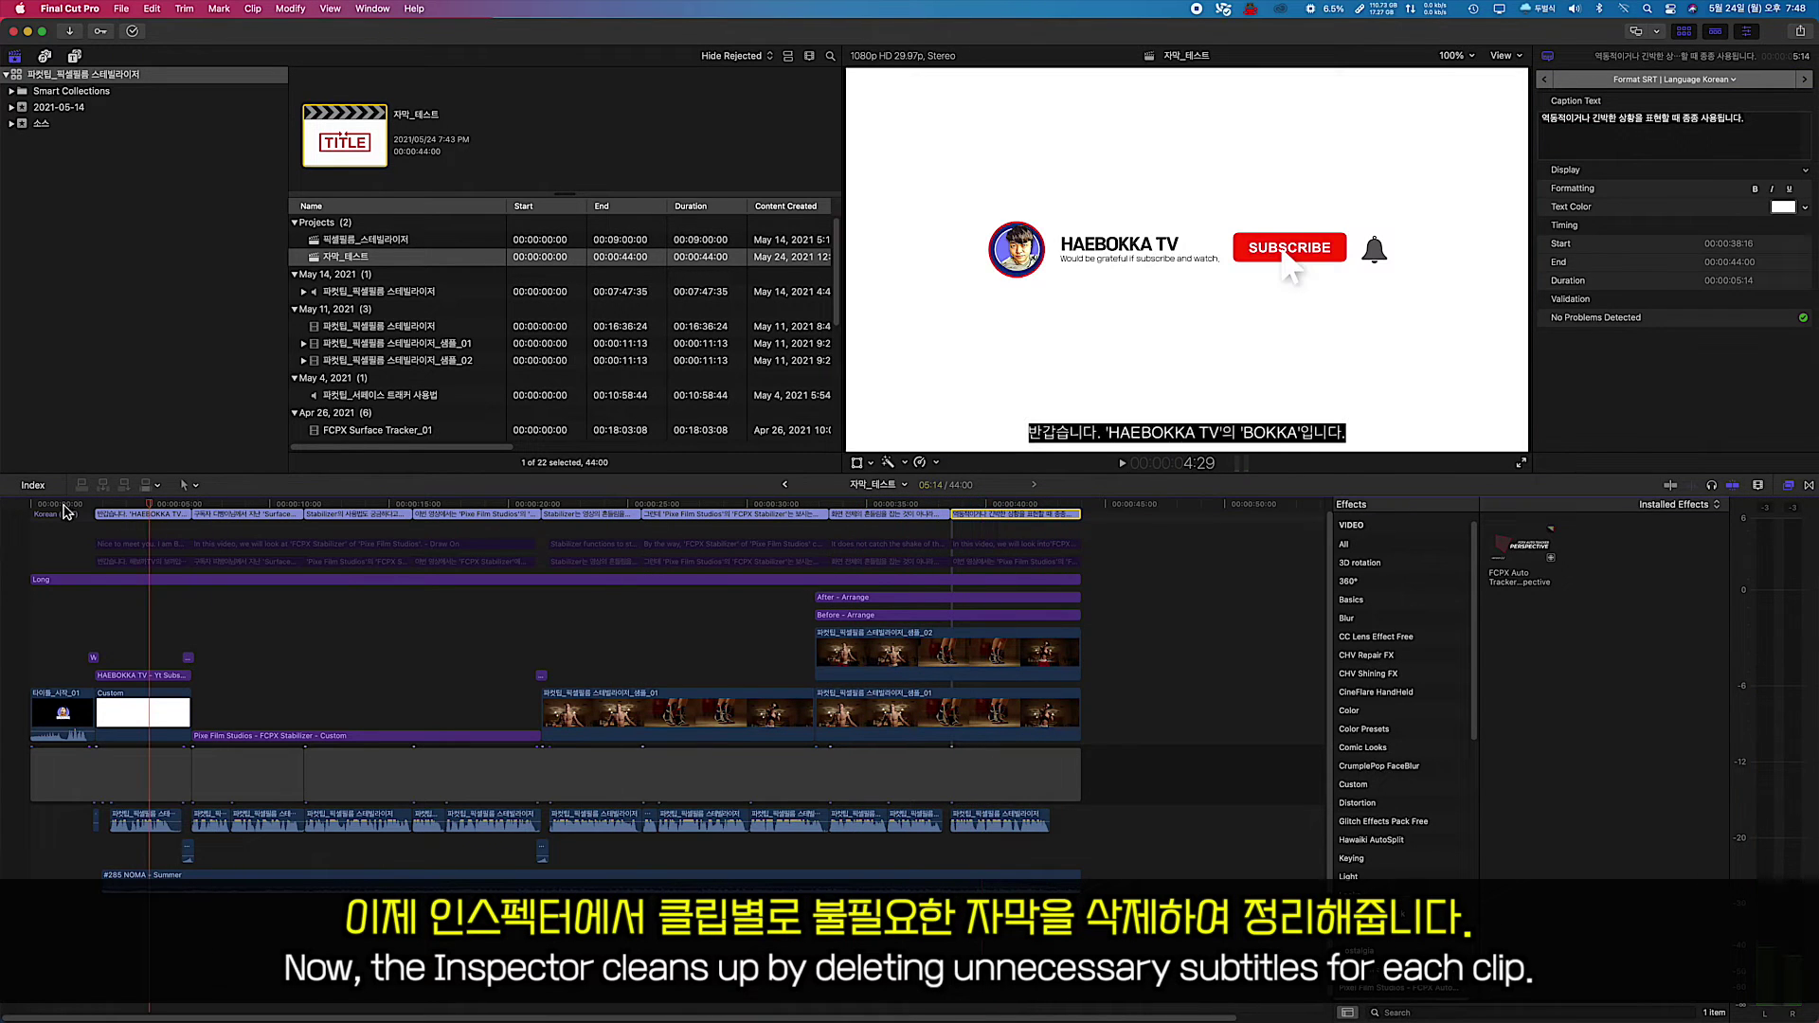
pyautogui.click(34, 485)
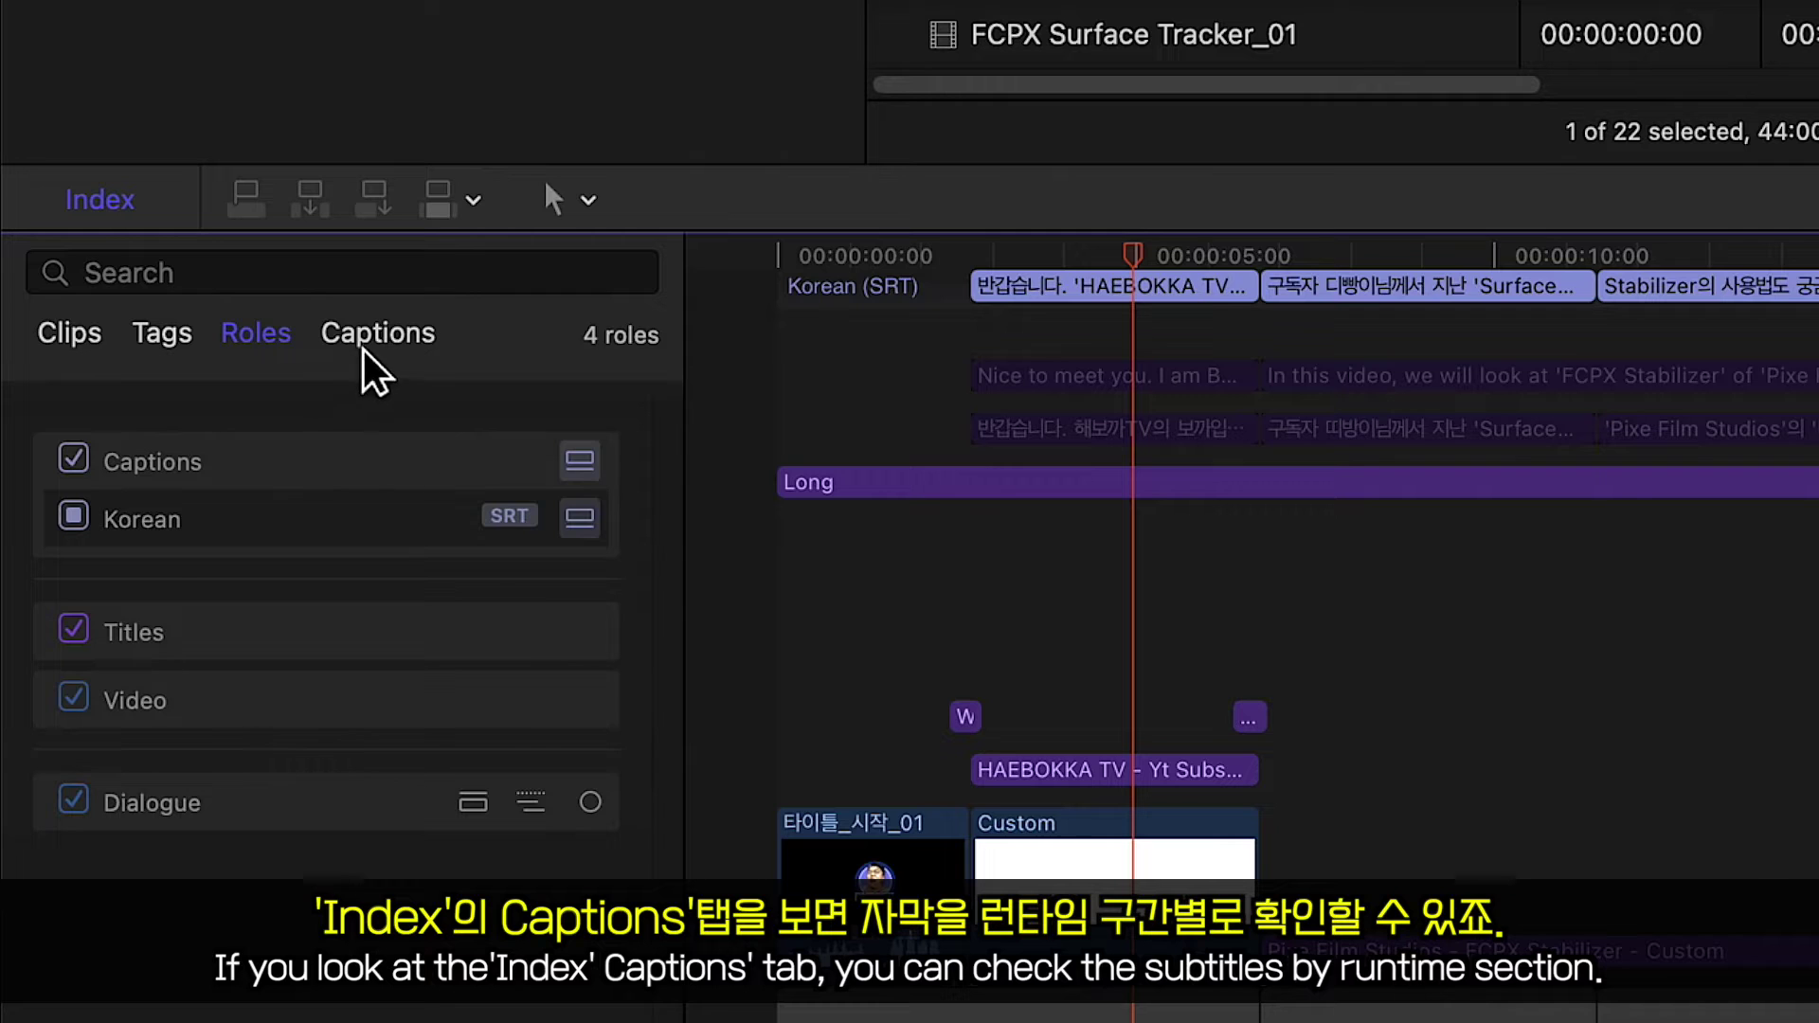
pyautogui.click(363, 346)
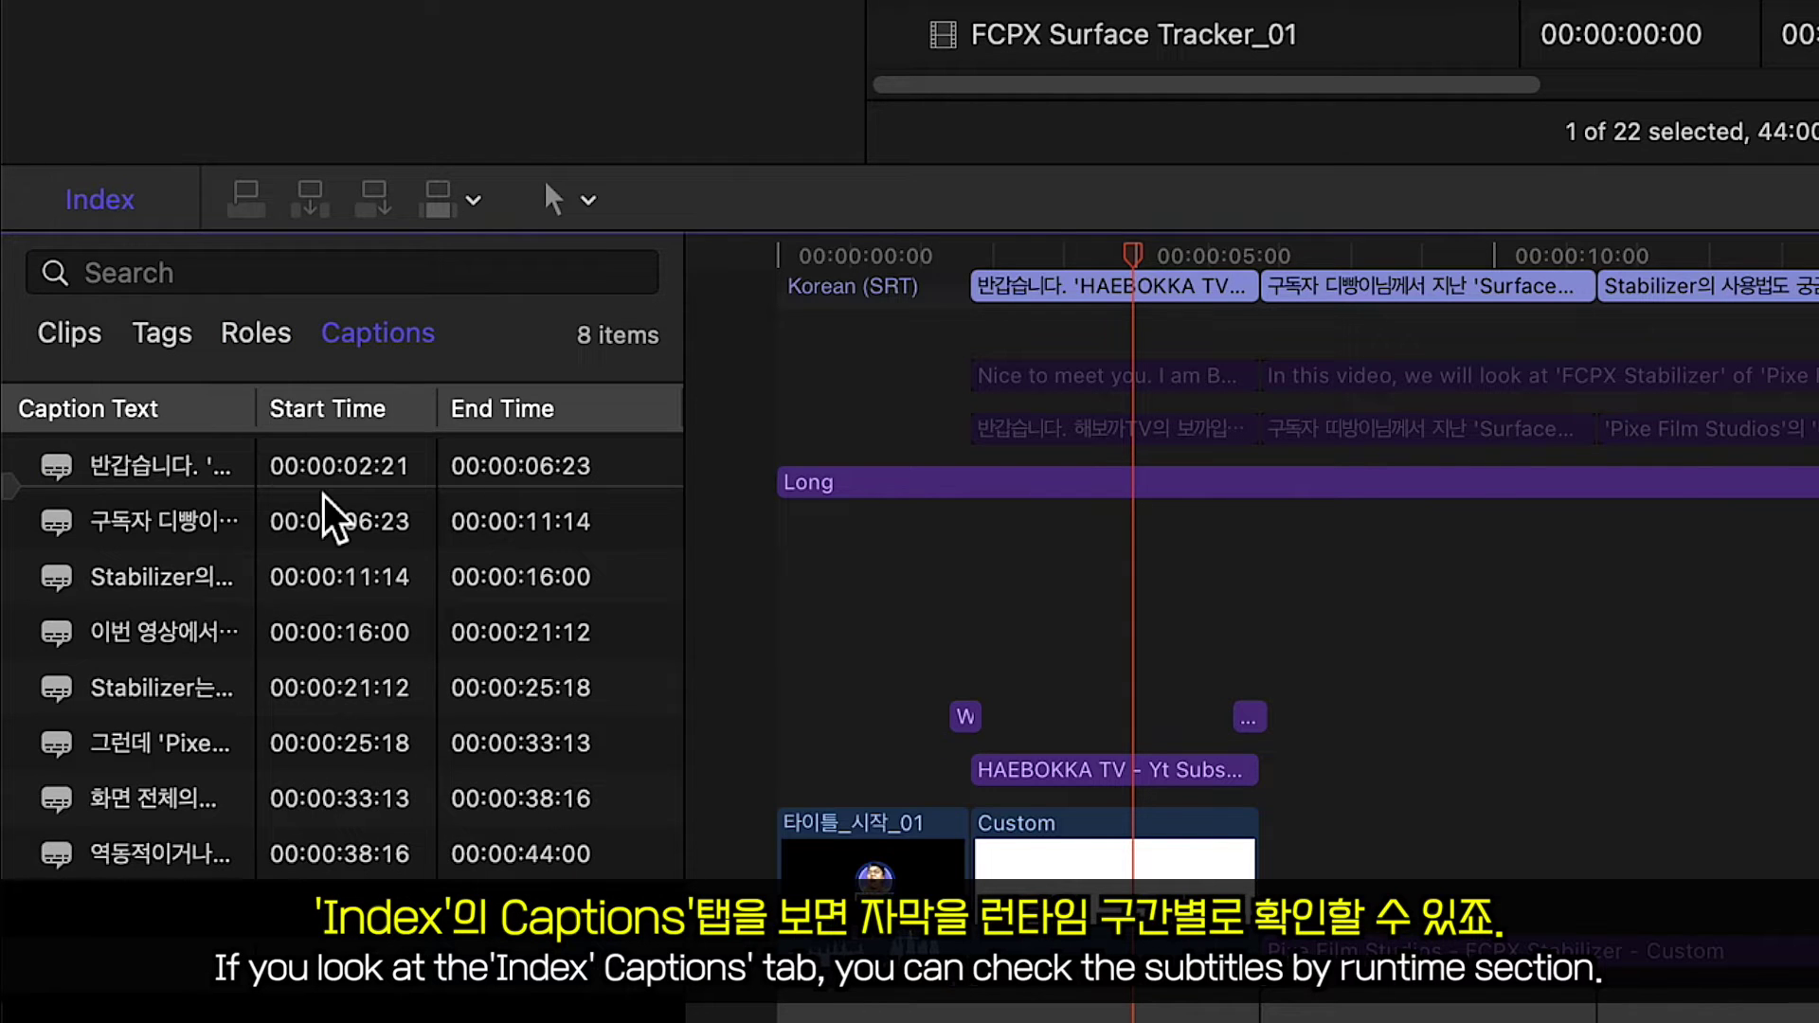
pyautogui.click(133, 521)
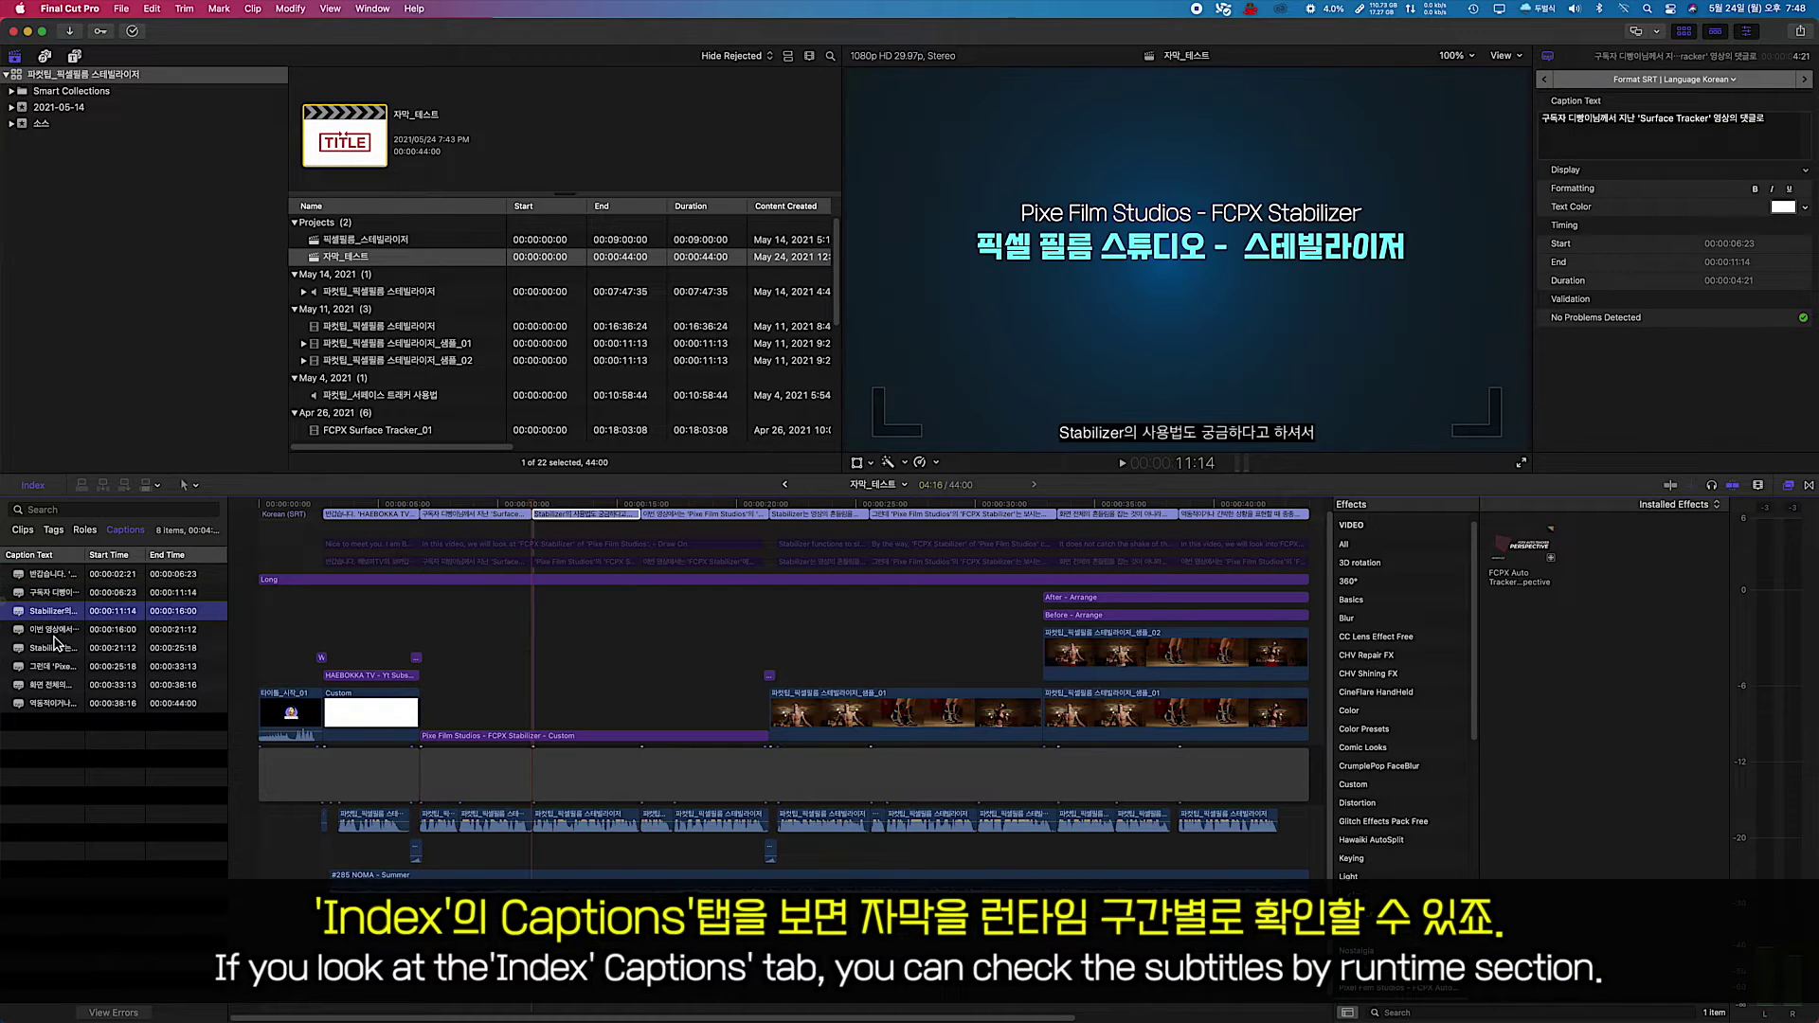
pyautogui.press('Down')
pyautogui.press('Down')
pyautogui.press('Down')
pyautogui.press('Down')
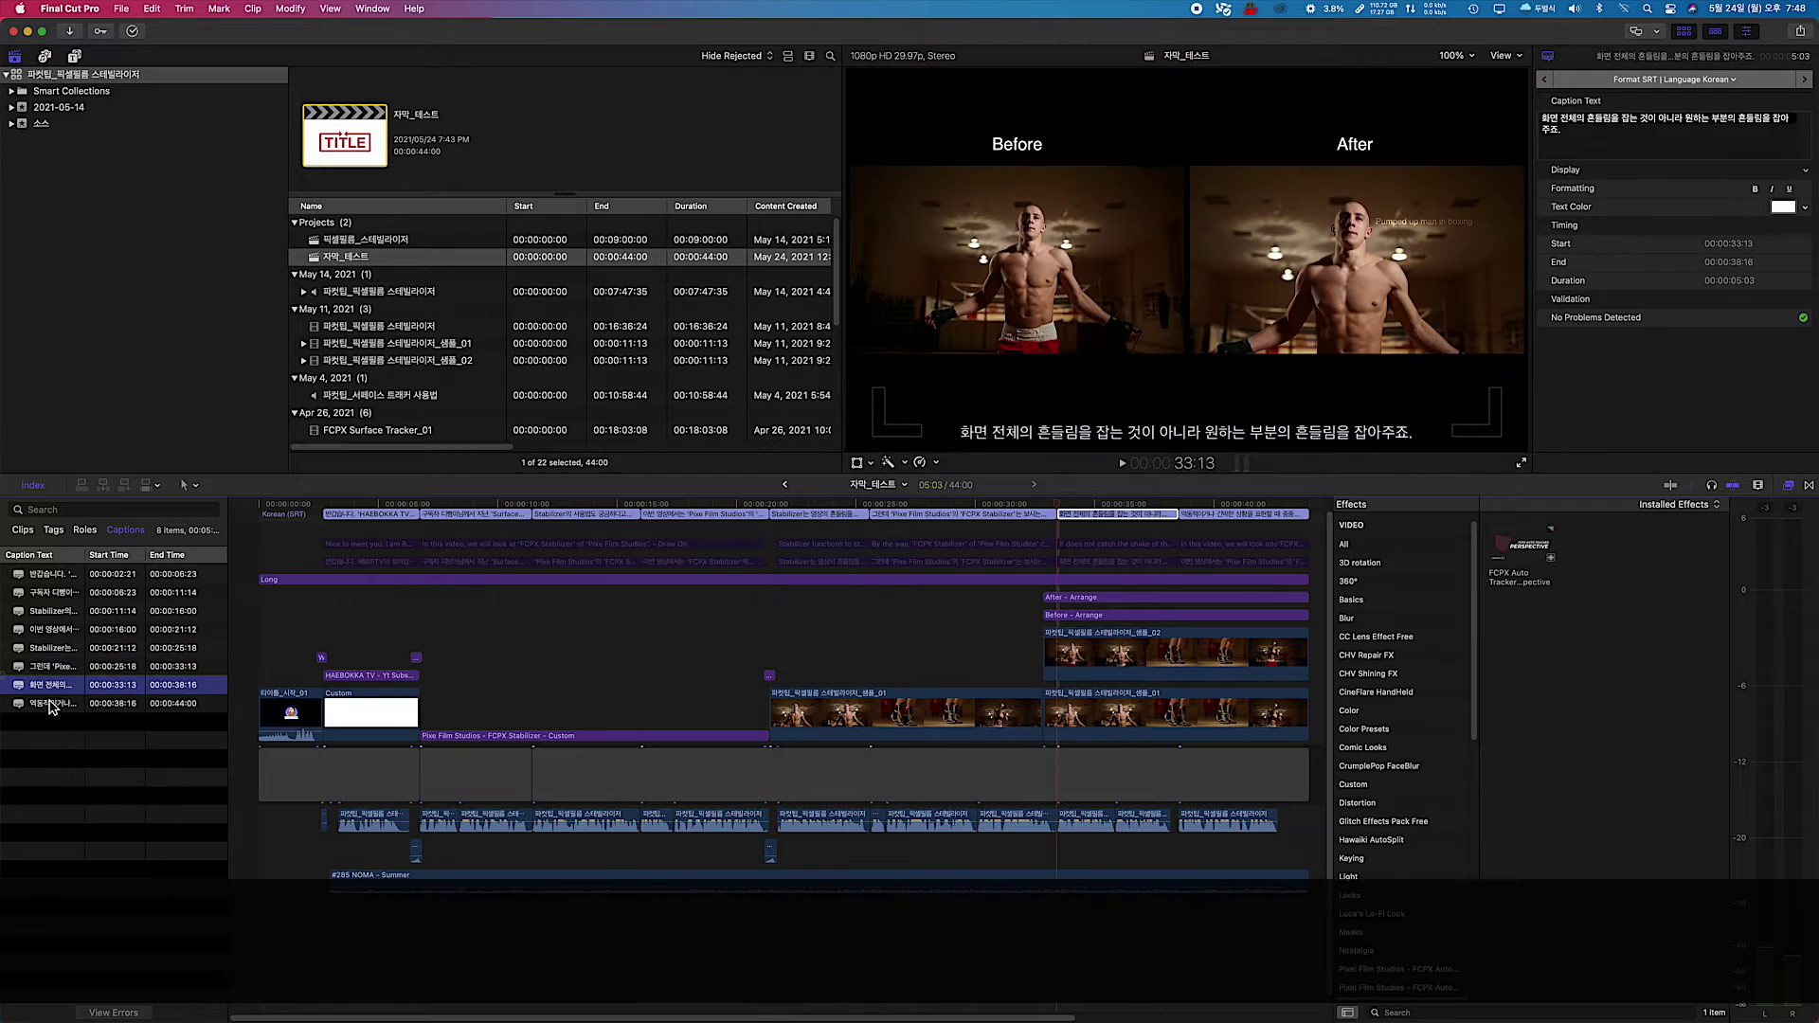
pyautogui.click(50, 705)
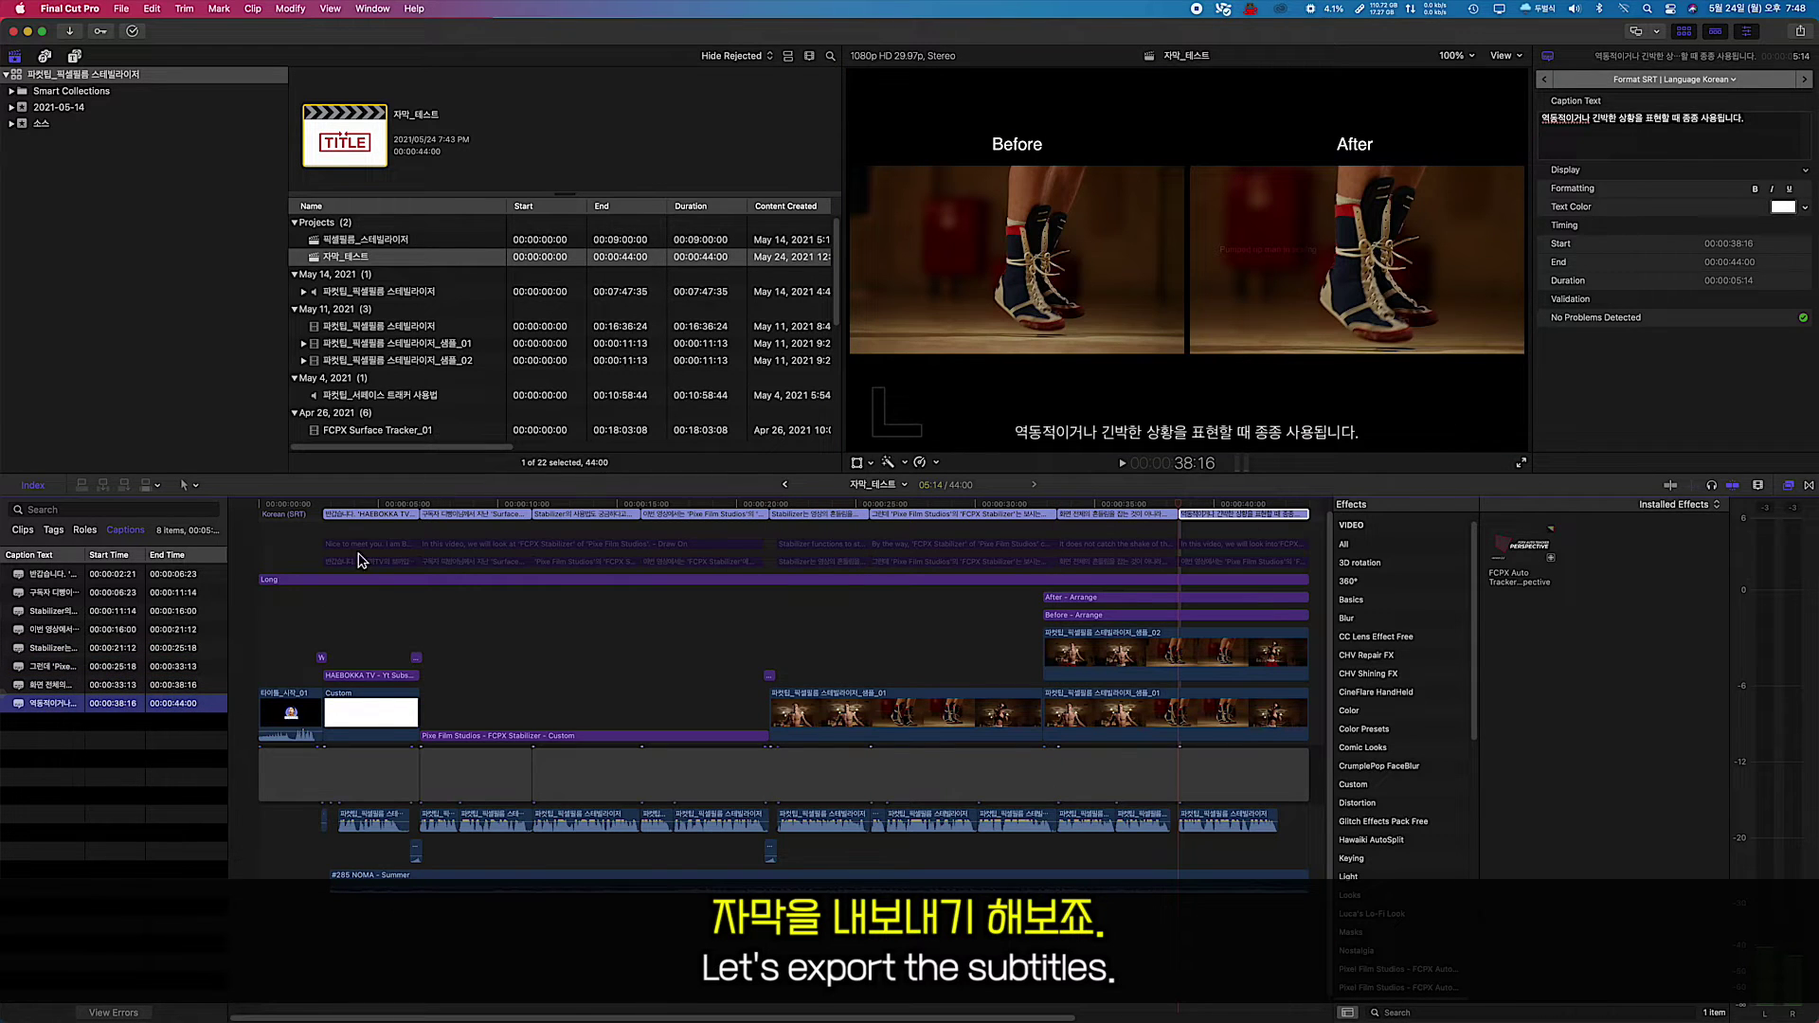
# Export the SRT Korean captions to the Desktop as 자막_테스트, with start times relative to the timeline
pyautogui.click(374, 506)
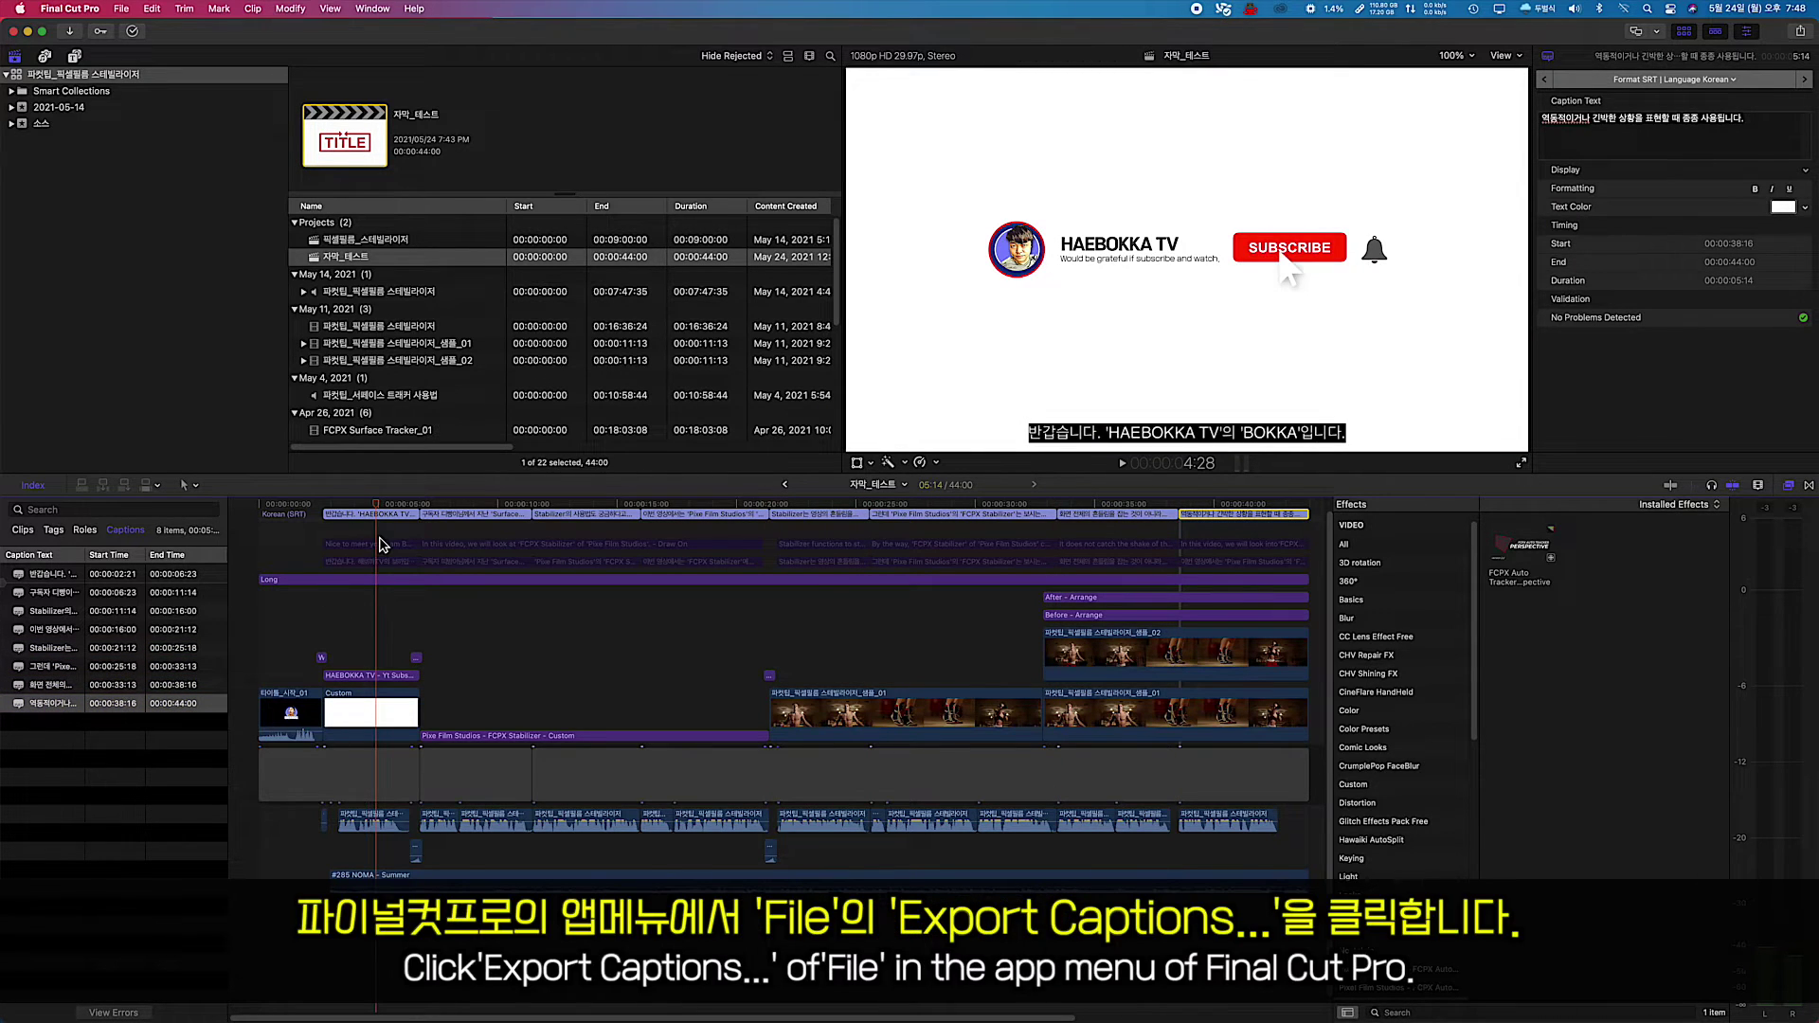
pyautogui.click(124, 8)
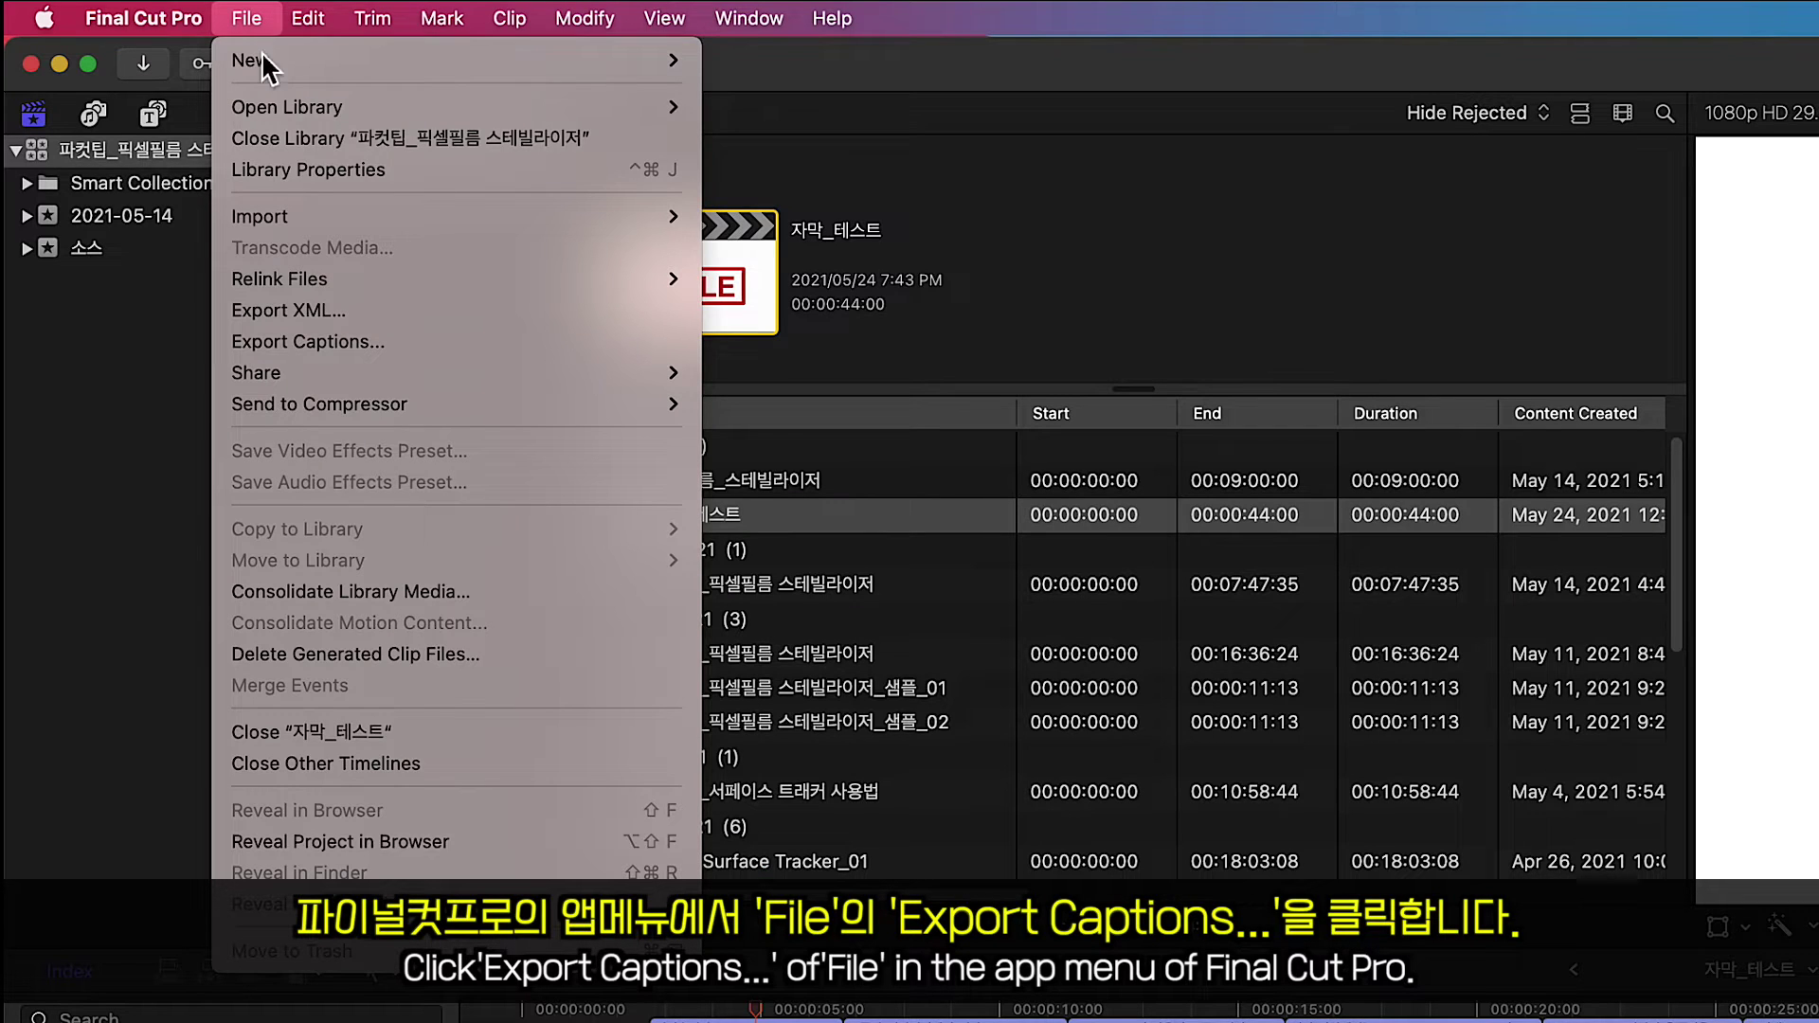
pyautogui.click(352, 339)
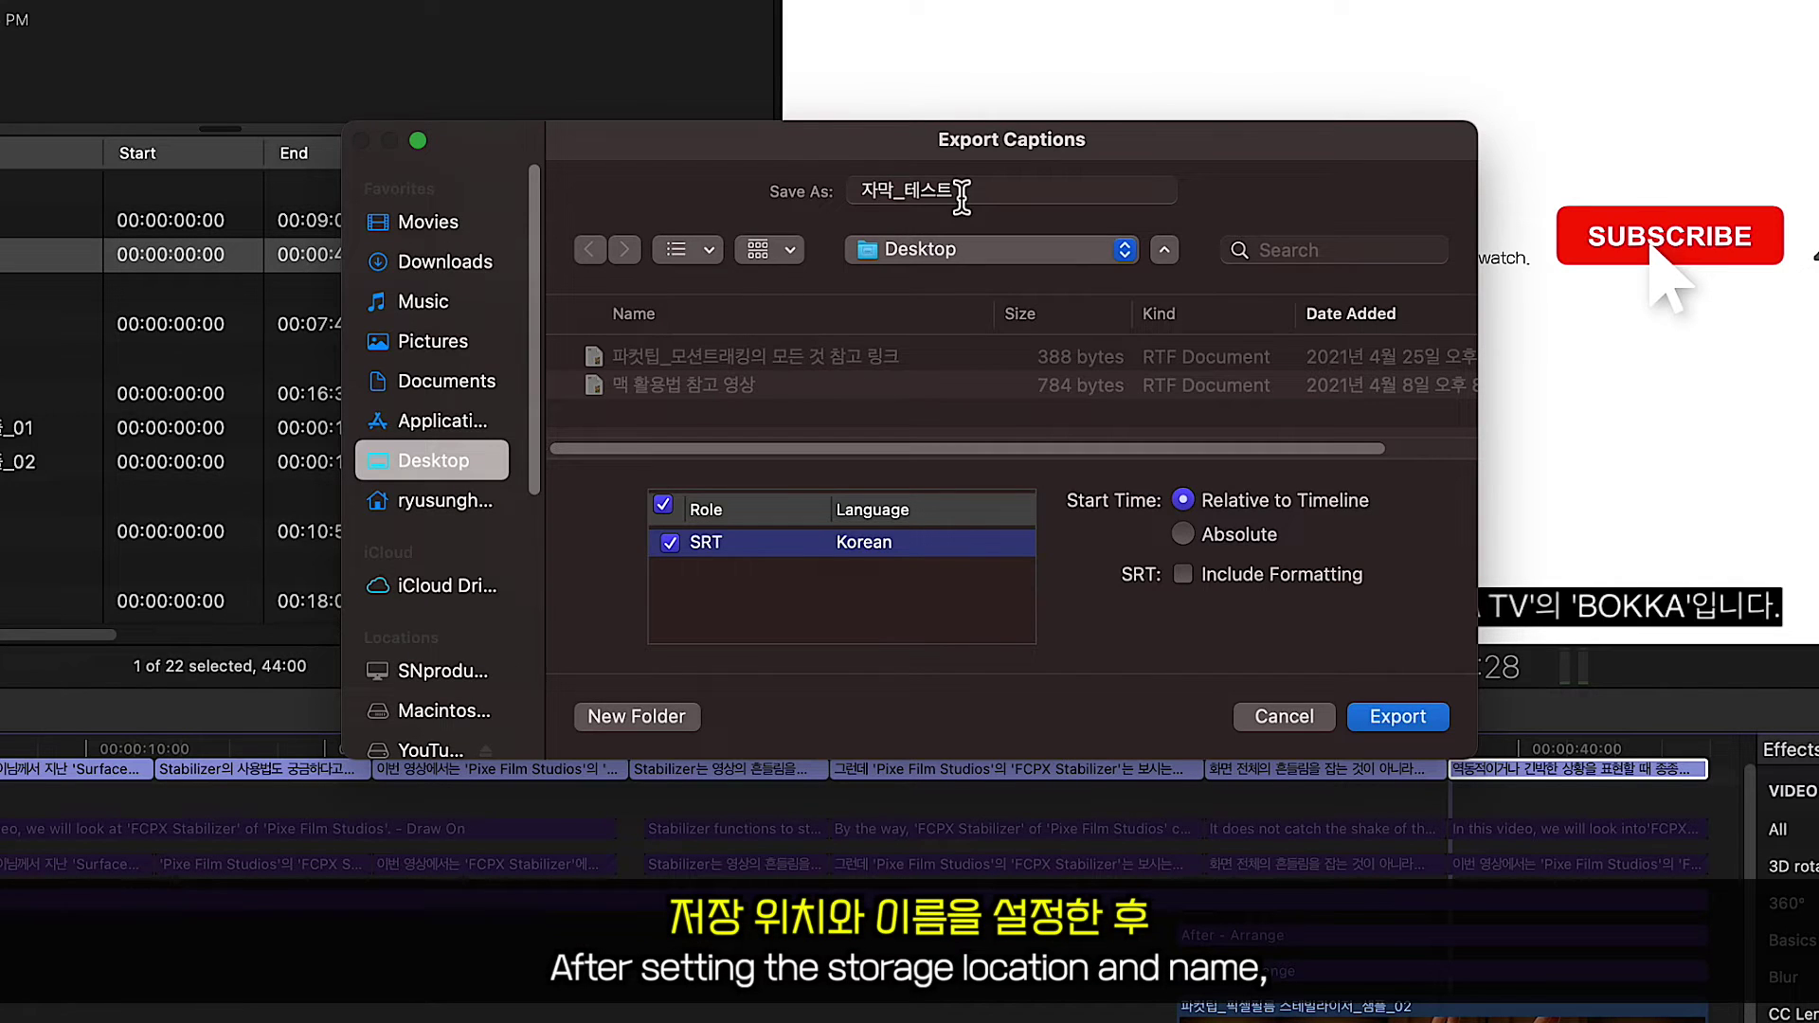
pyautogui.click(961, 196)
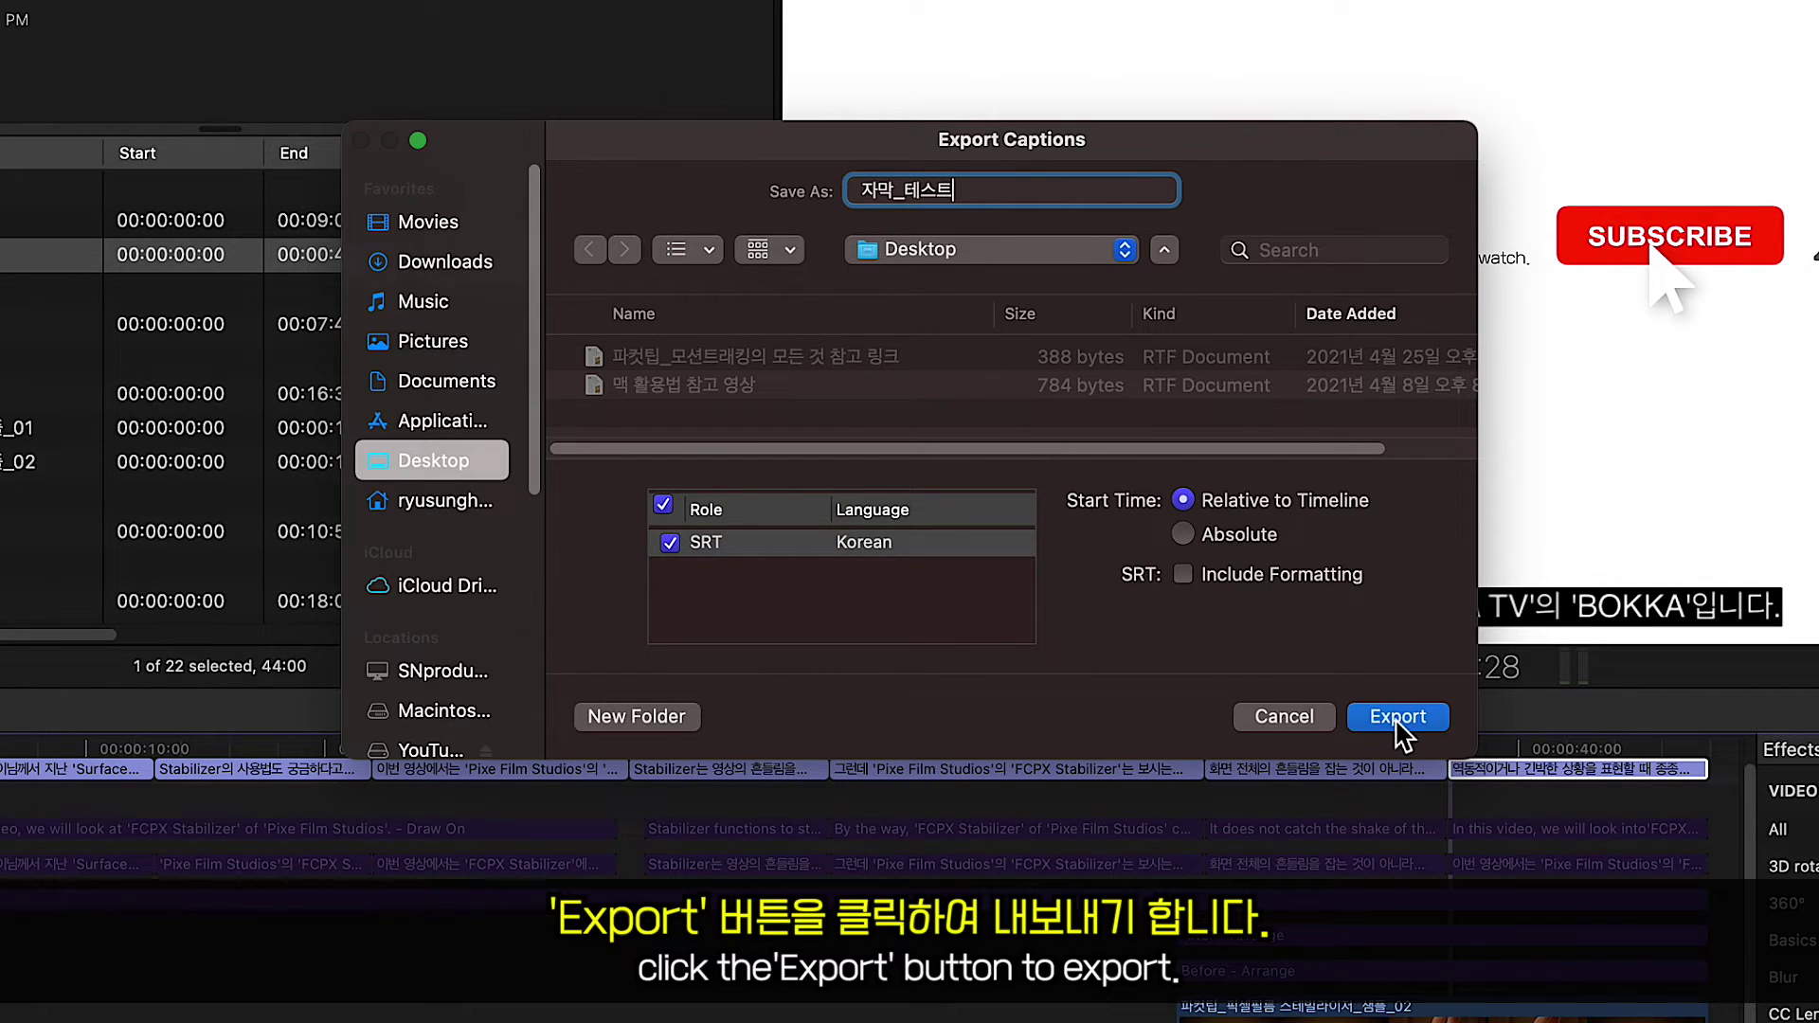
pyautogui.click(1401, 720)
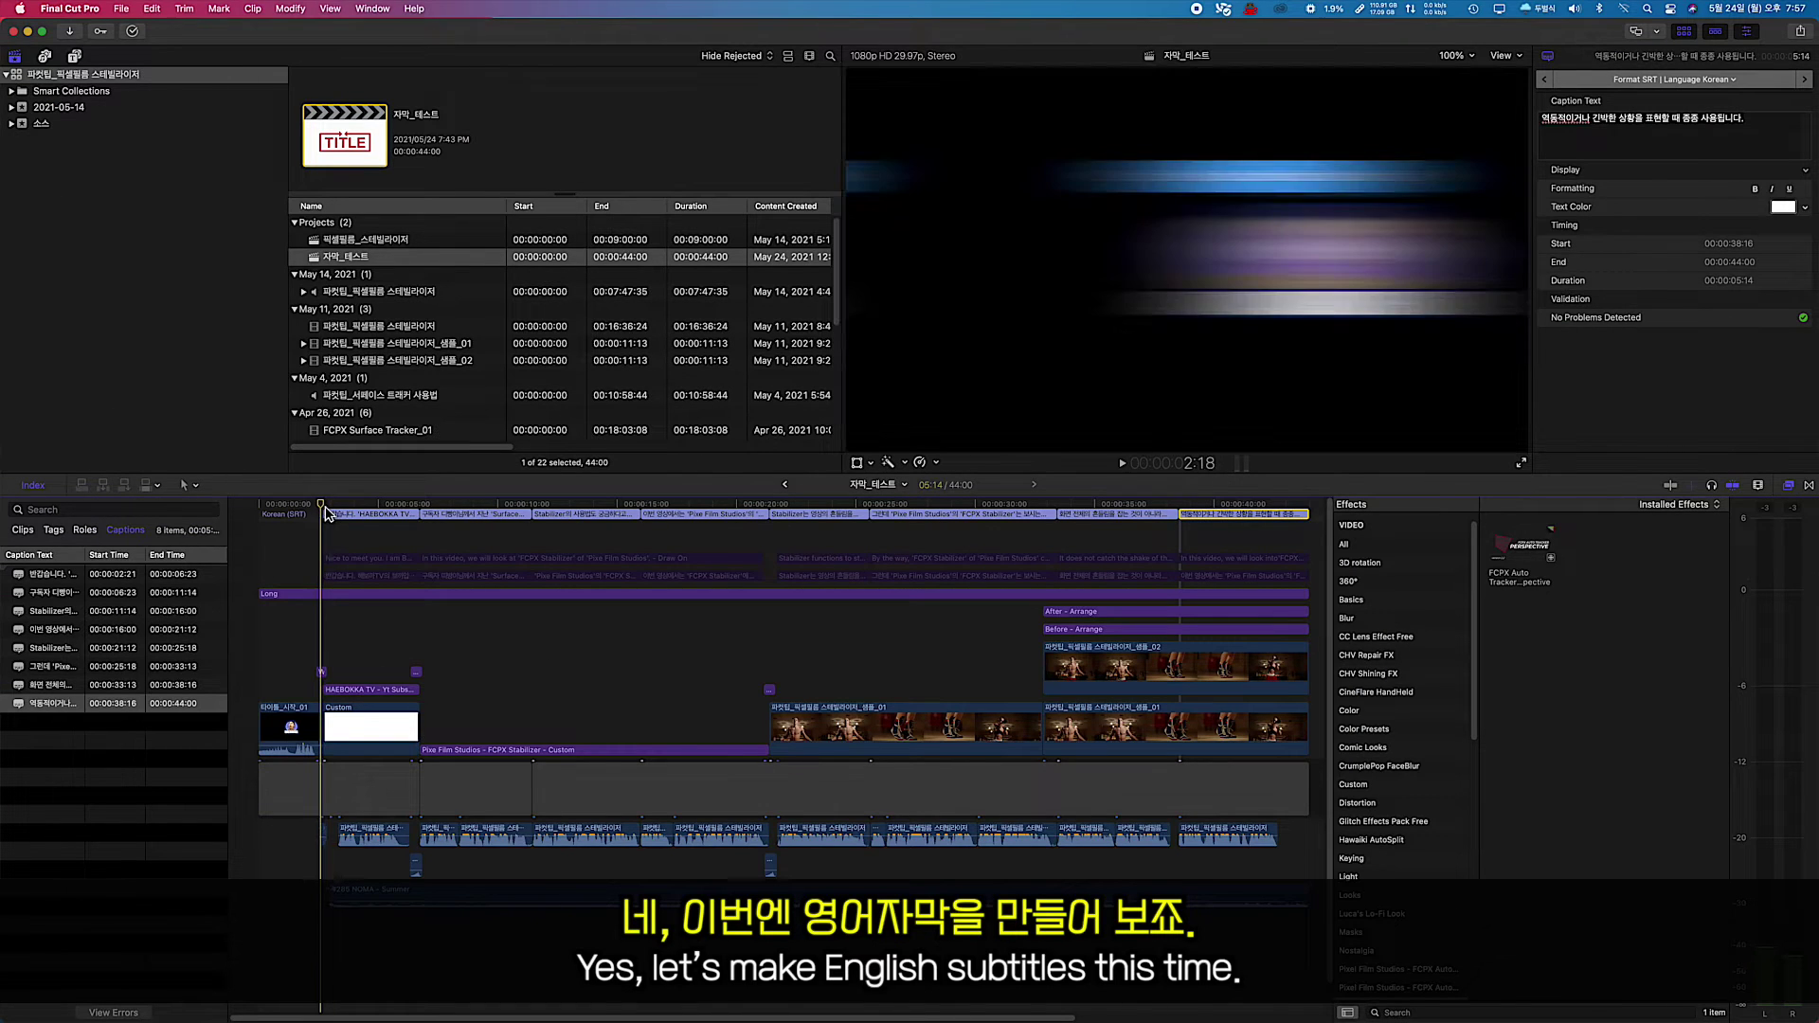
# Add a caption at 00:00:02:21, the start of the white Custom clip, and set its role to SRT English
pyautogui.moveTo(324, 508); pyautogui.dragTo(326, 508)
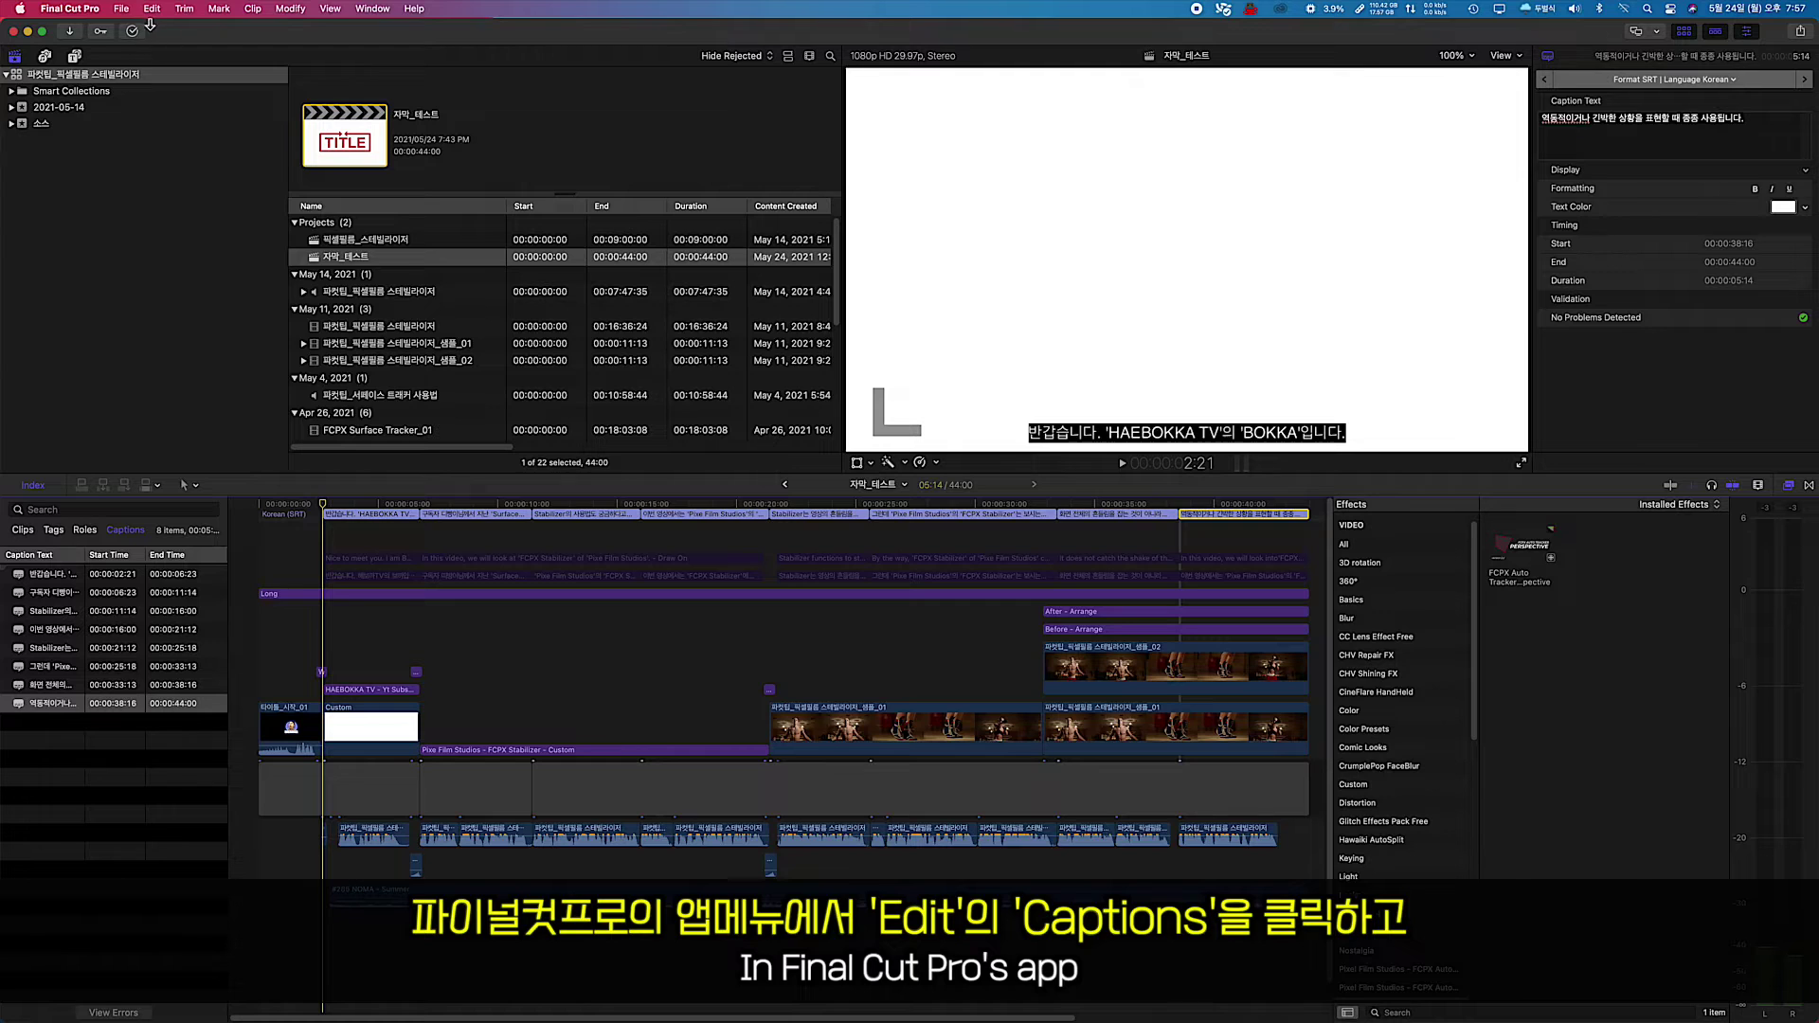
pyautogui.click(153, 10)
pyautogui.moveTo(271, 625)
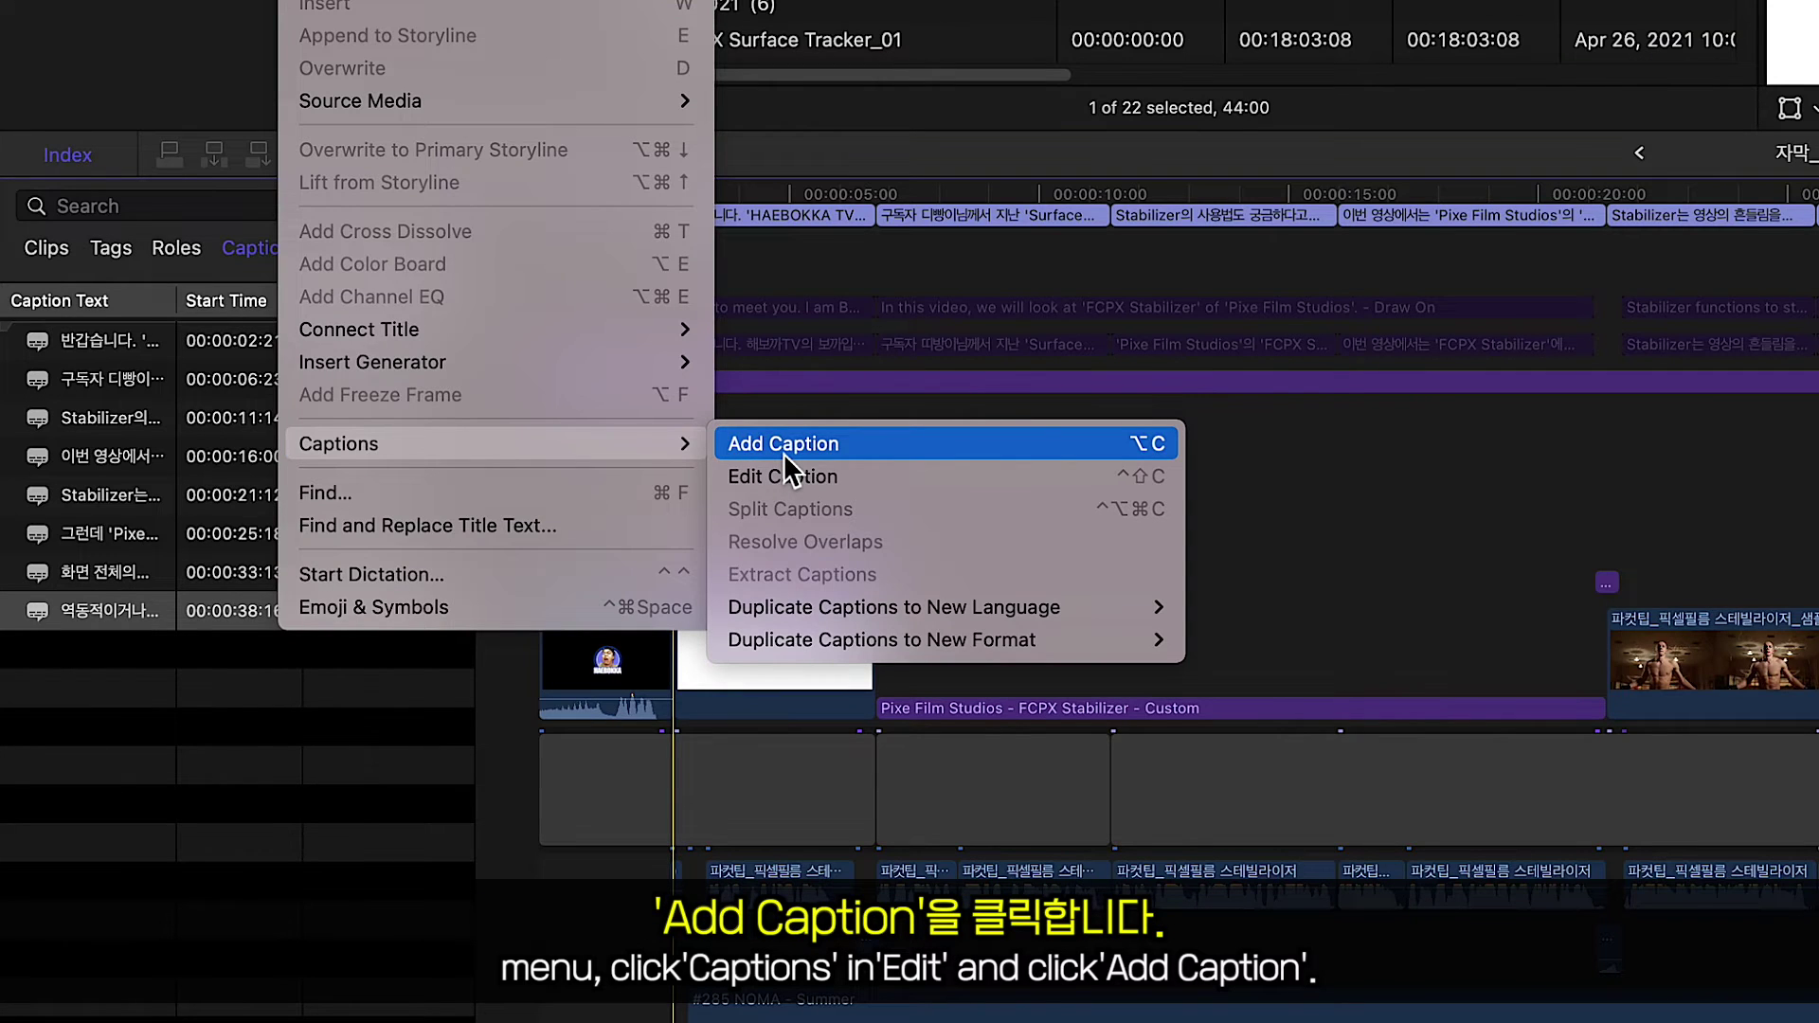
pyautogui.click(783, 452)
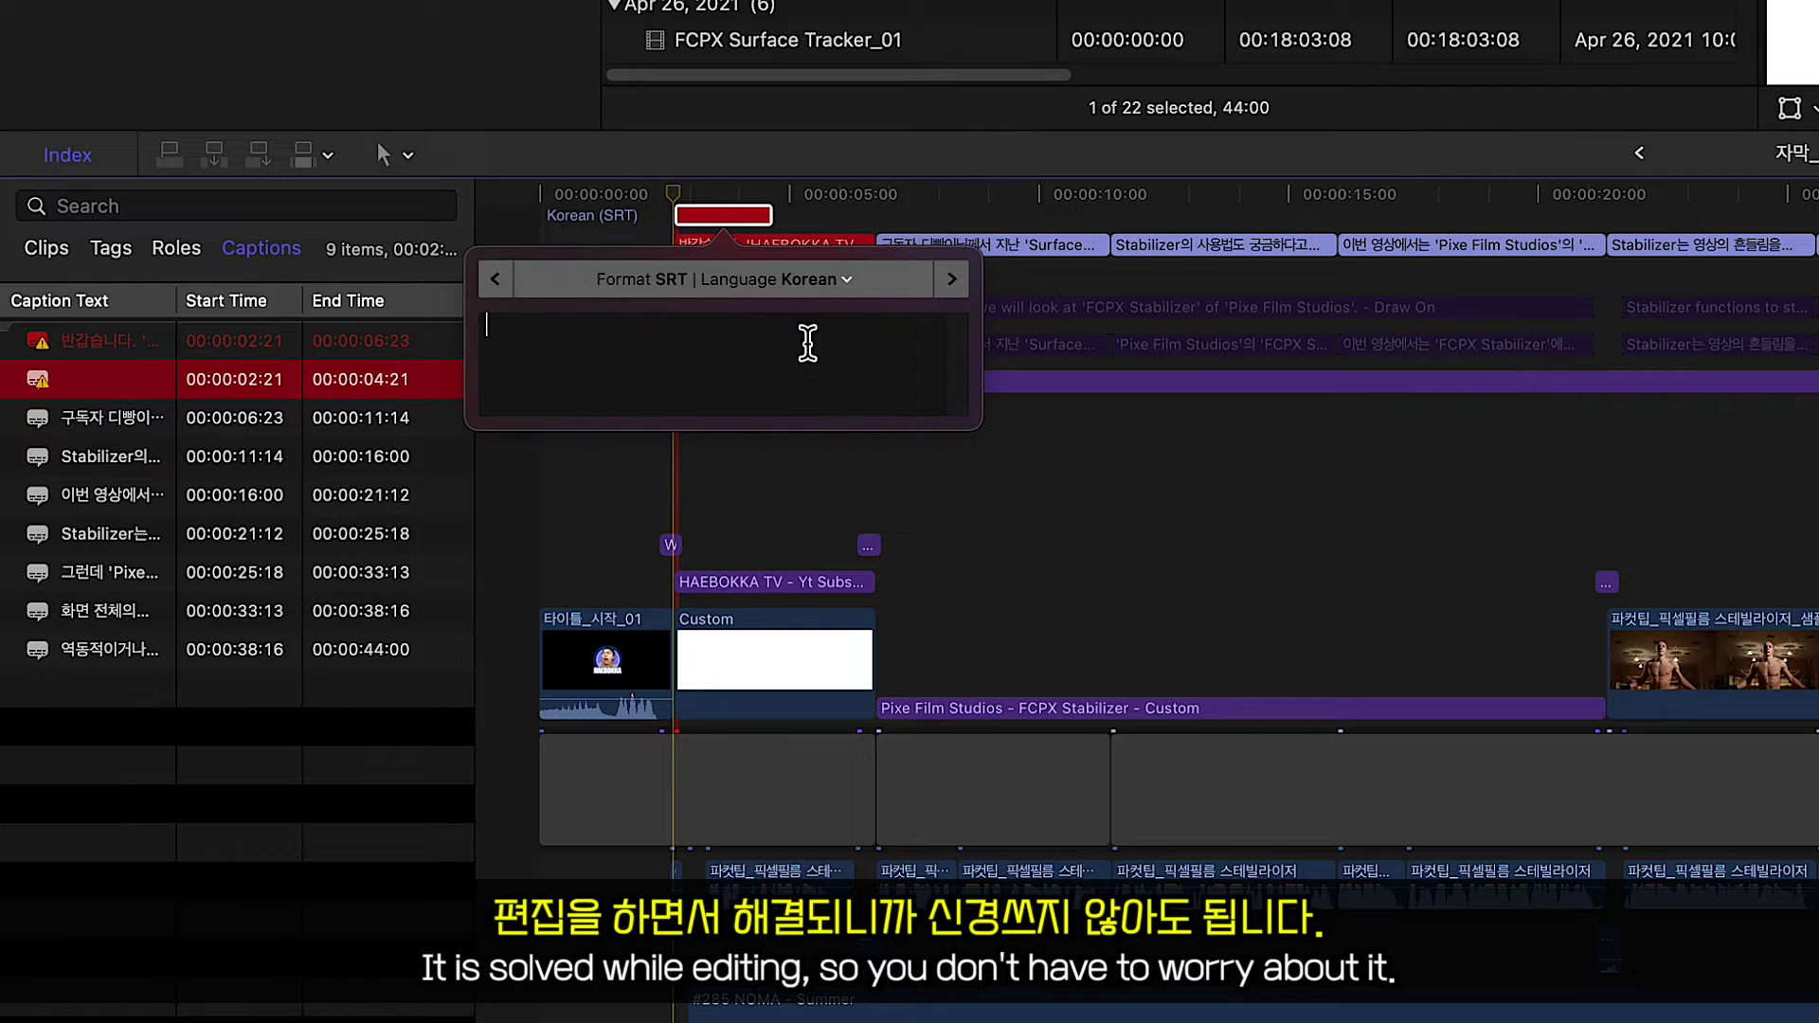
pyautogui.click(846, 276)
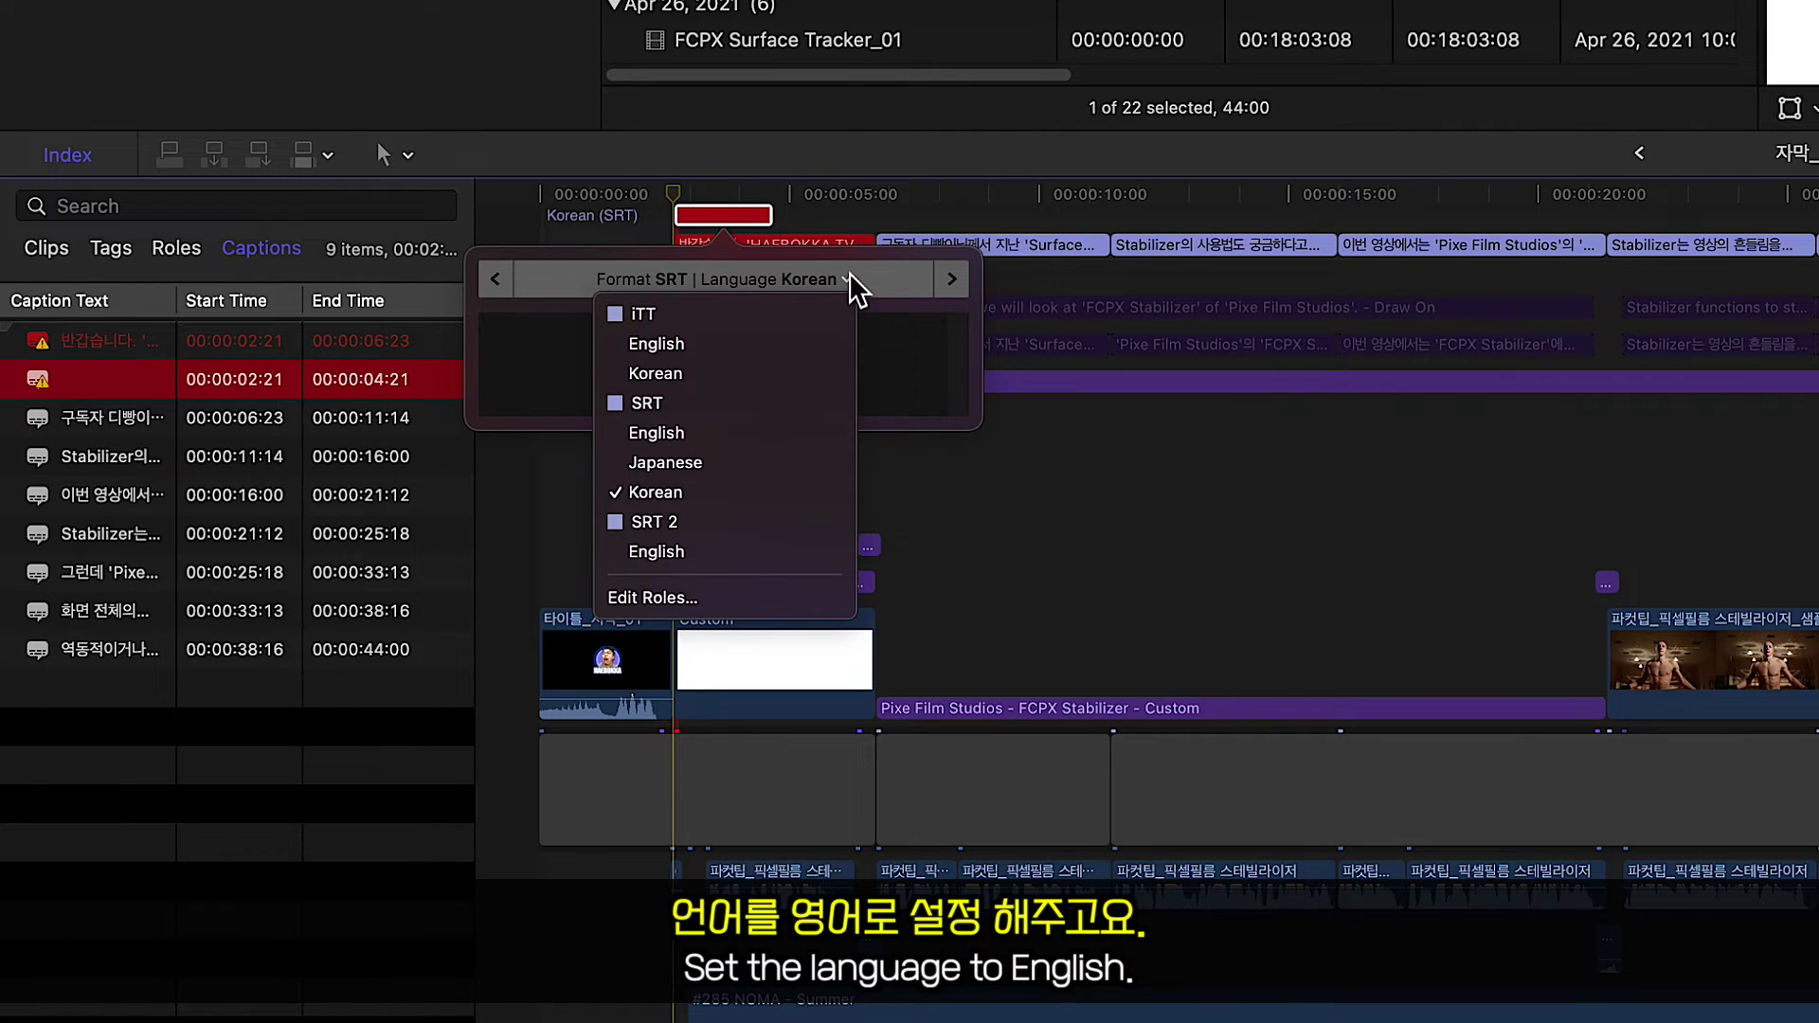
pyautogui.click(699, 438)
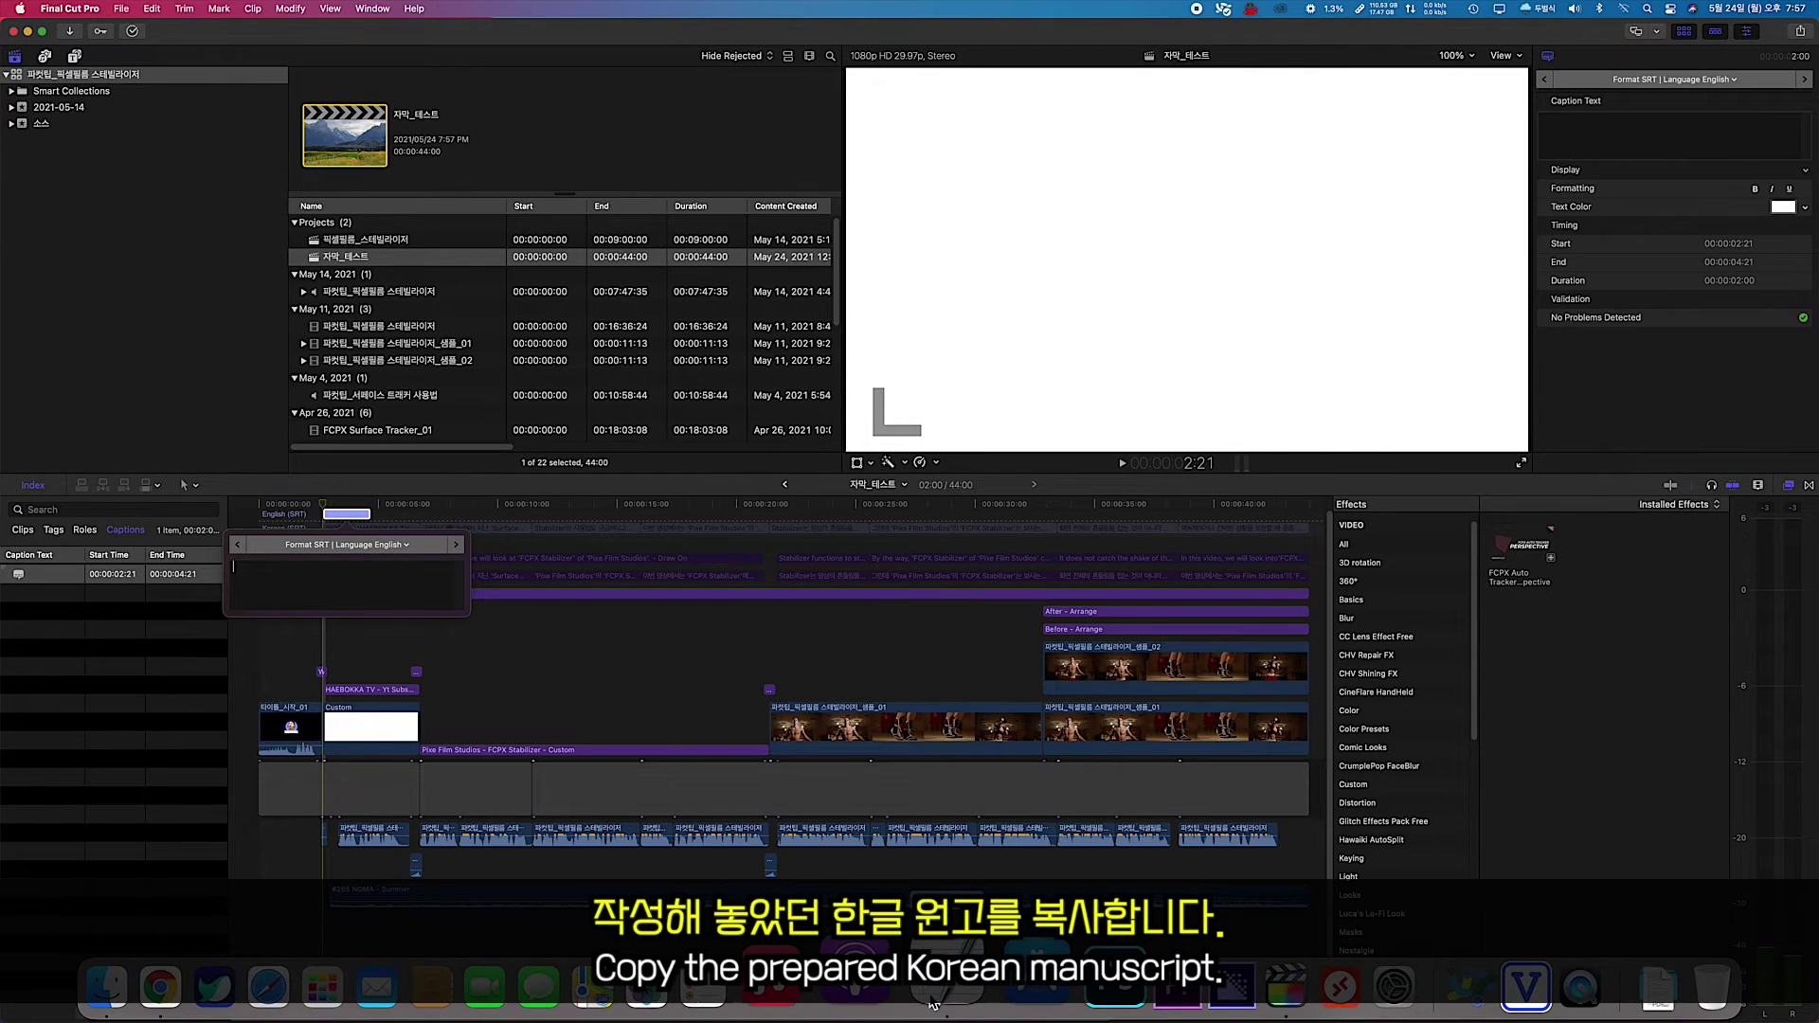
# Switch to the script text file and copy its first eight Korean lines, from "반갑습니다" to "역동적이거나 긴박한 상황을"
pyautogui.click(939, 1000)
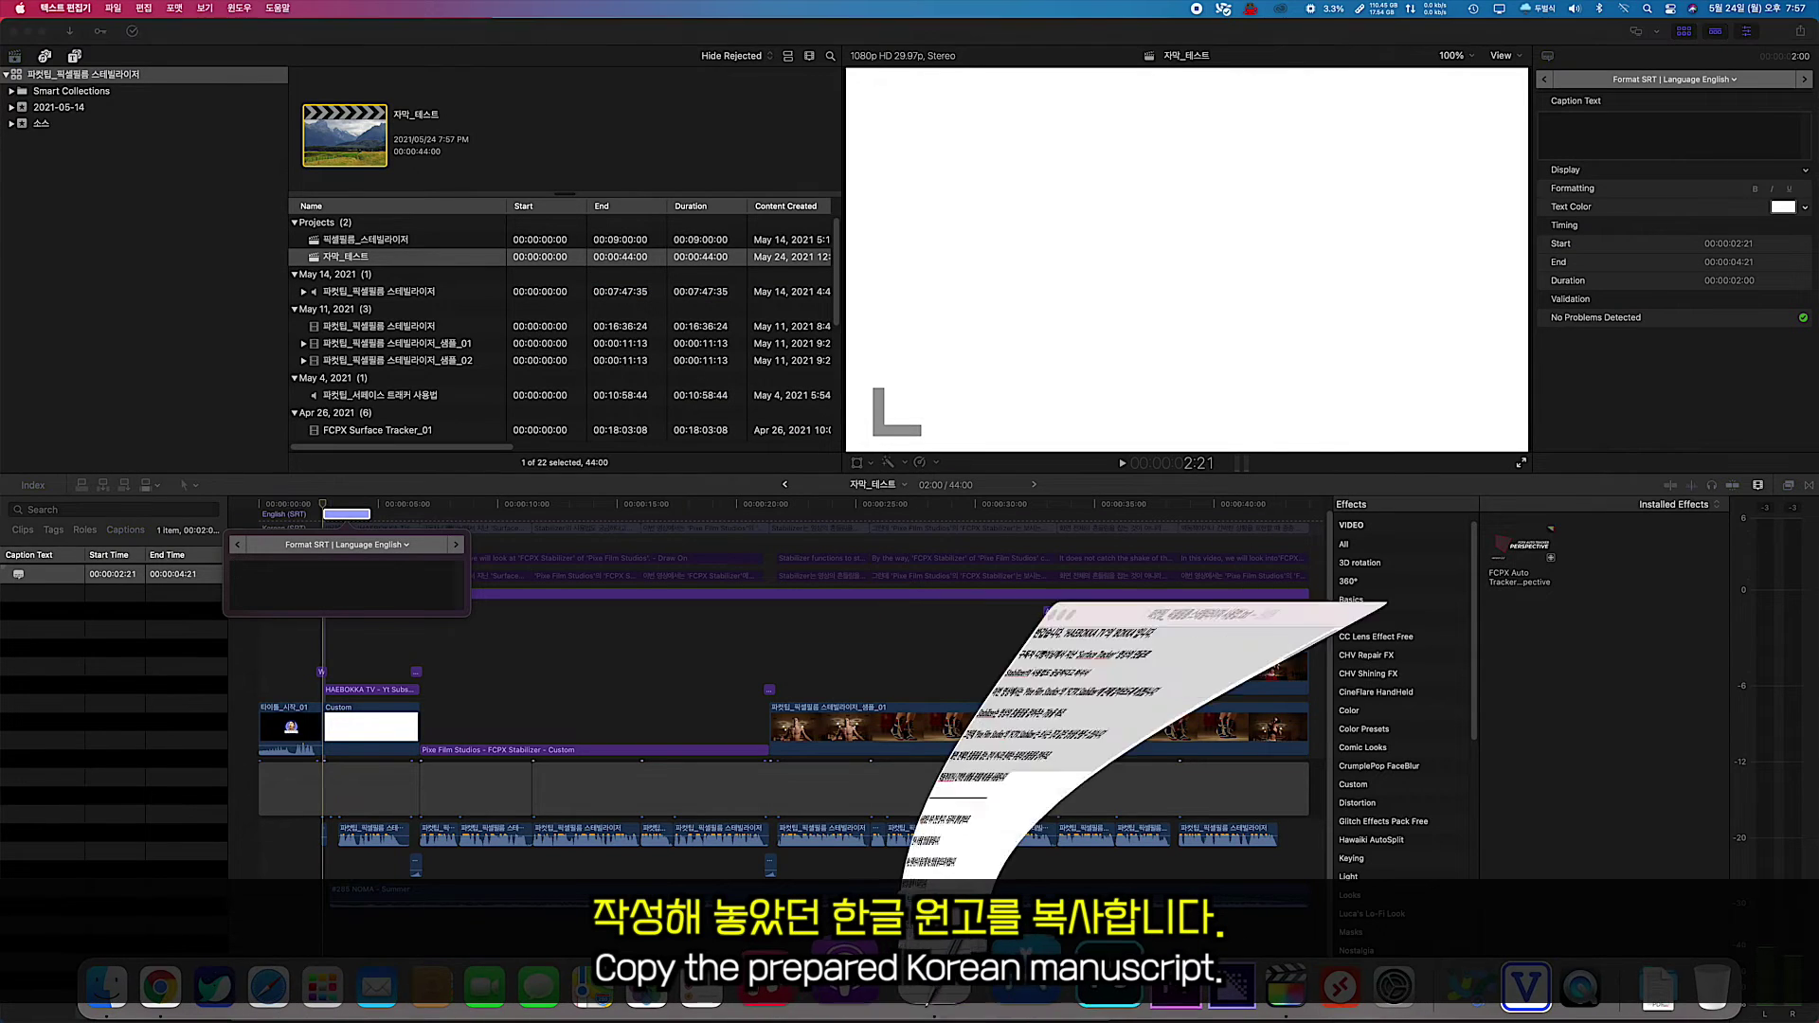
pyautogui.click(1363, 453)
pyautogui.moveTo(1386, 540); pyautogui.dragTo(1162, 393)
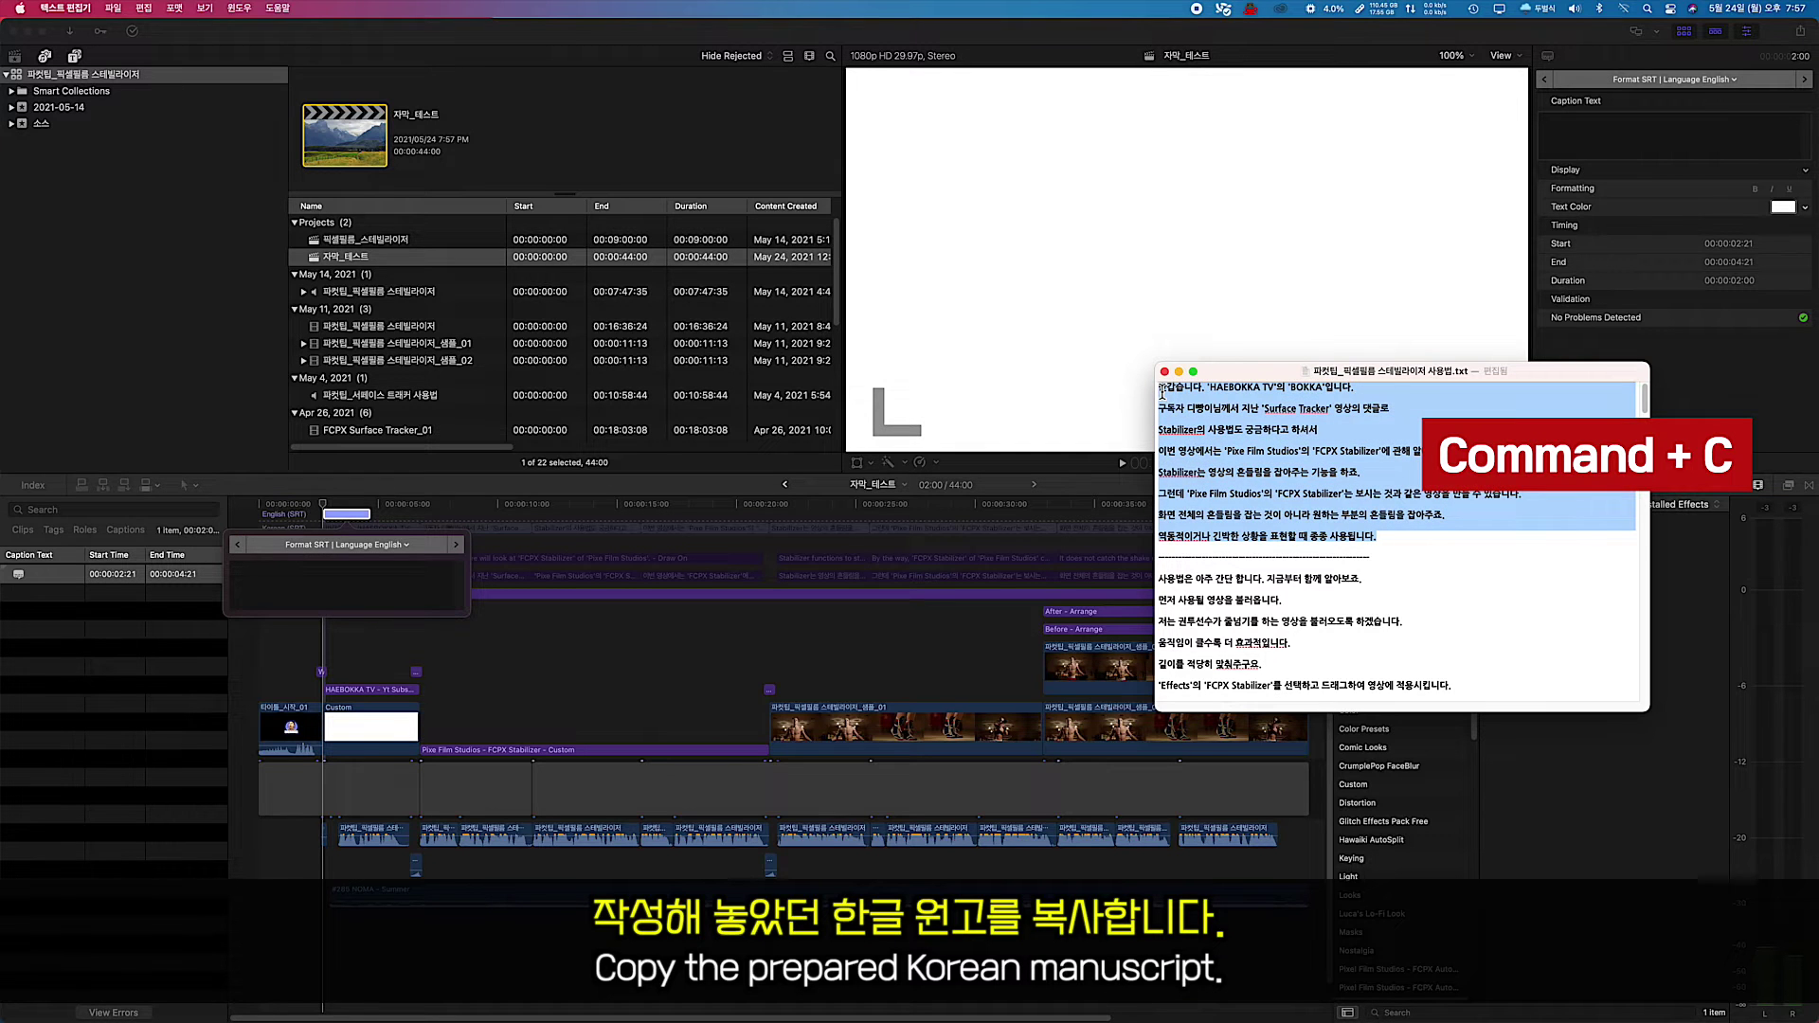
# Switch to Chrome and translate the copied script from Korean to English in Google's translator, moving the English result into the source side
pyautogui.moveTo(497, 1016)
pyautogui.click(241, 986)
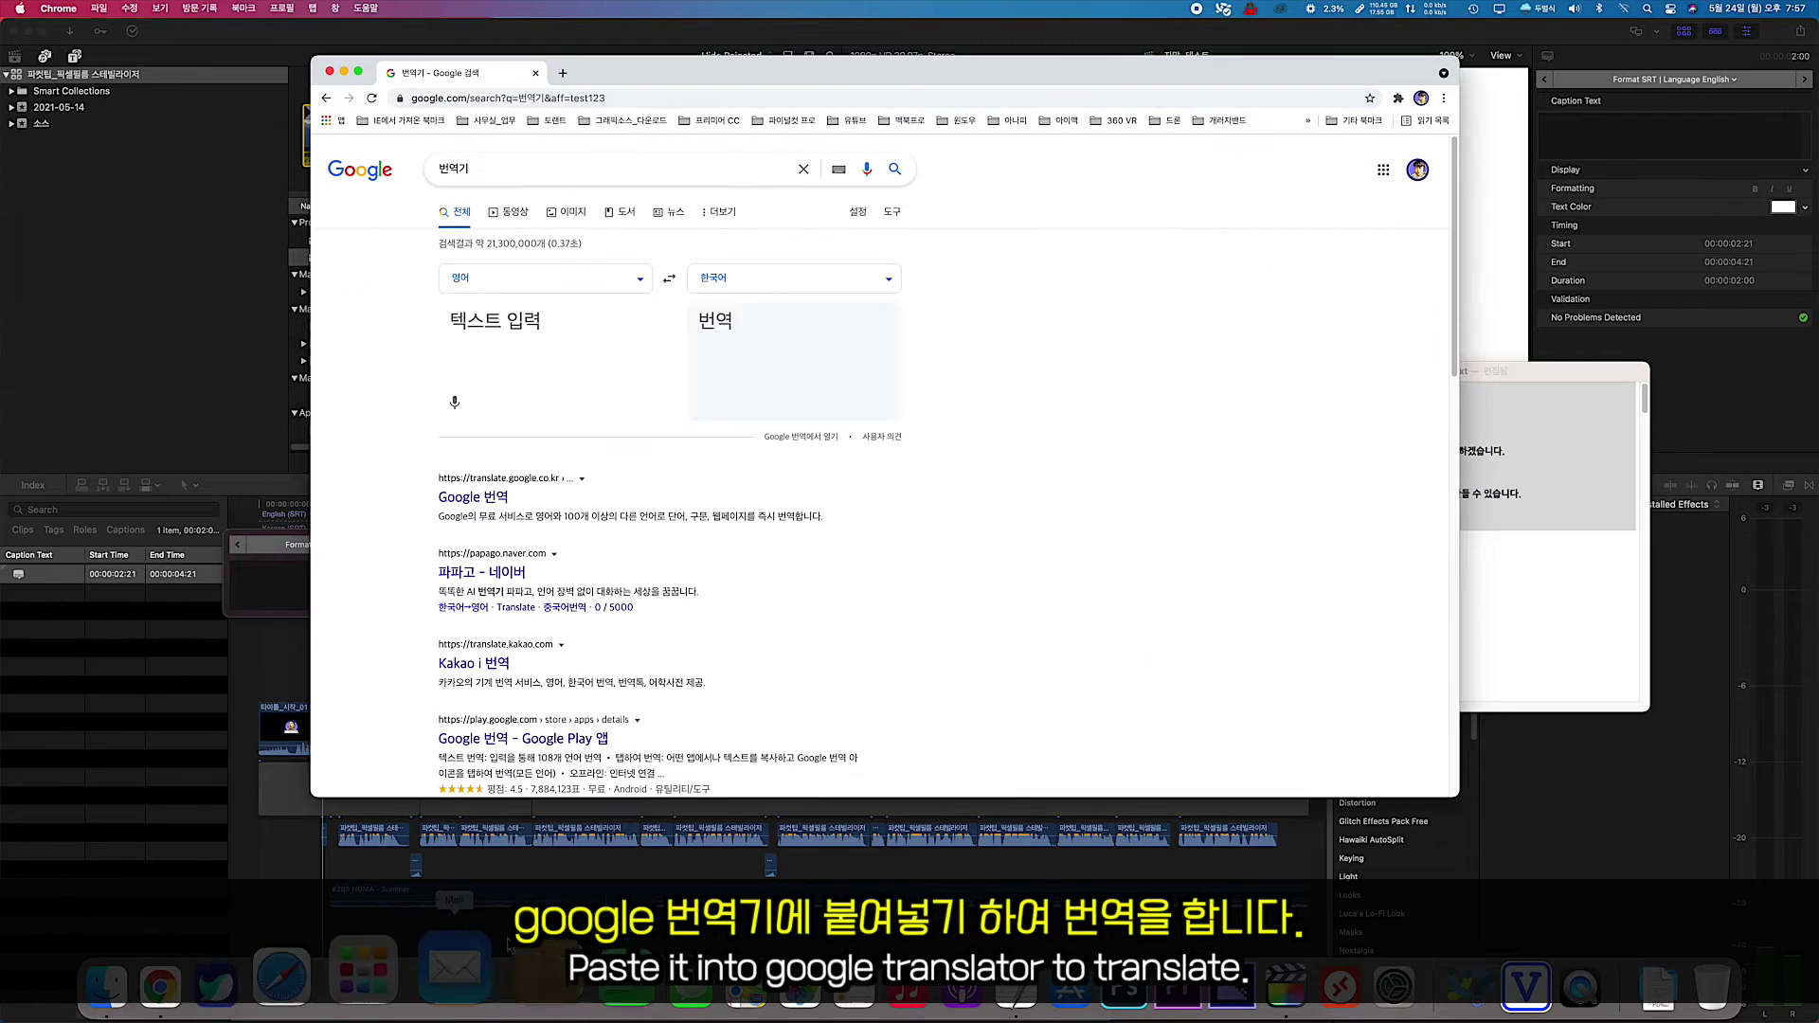
pyautogui.click(674, 284)
pyautogui.click(469, 320)
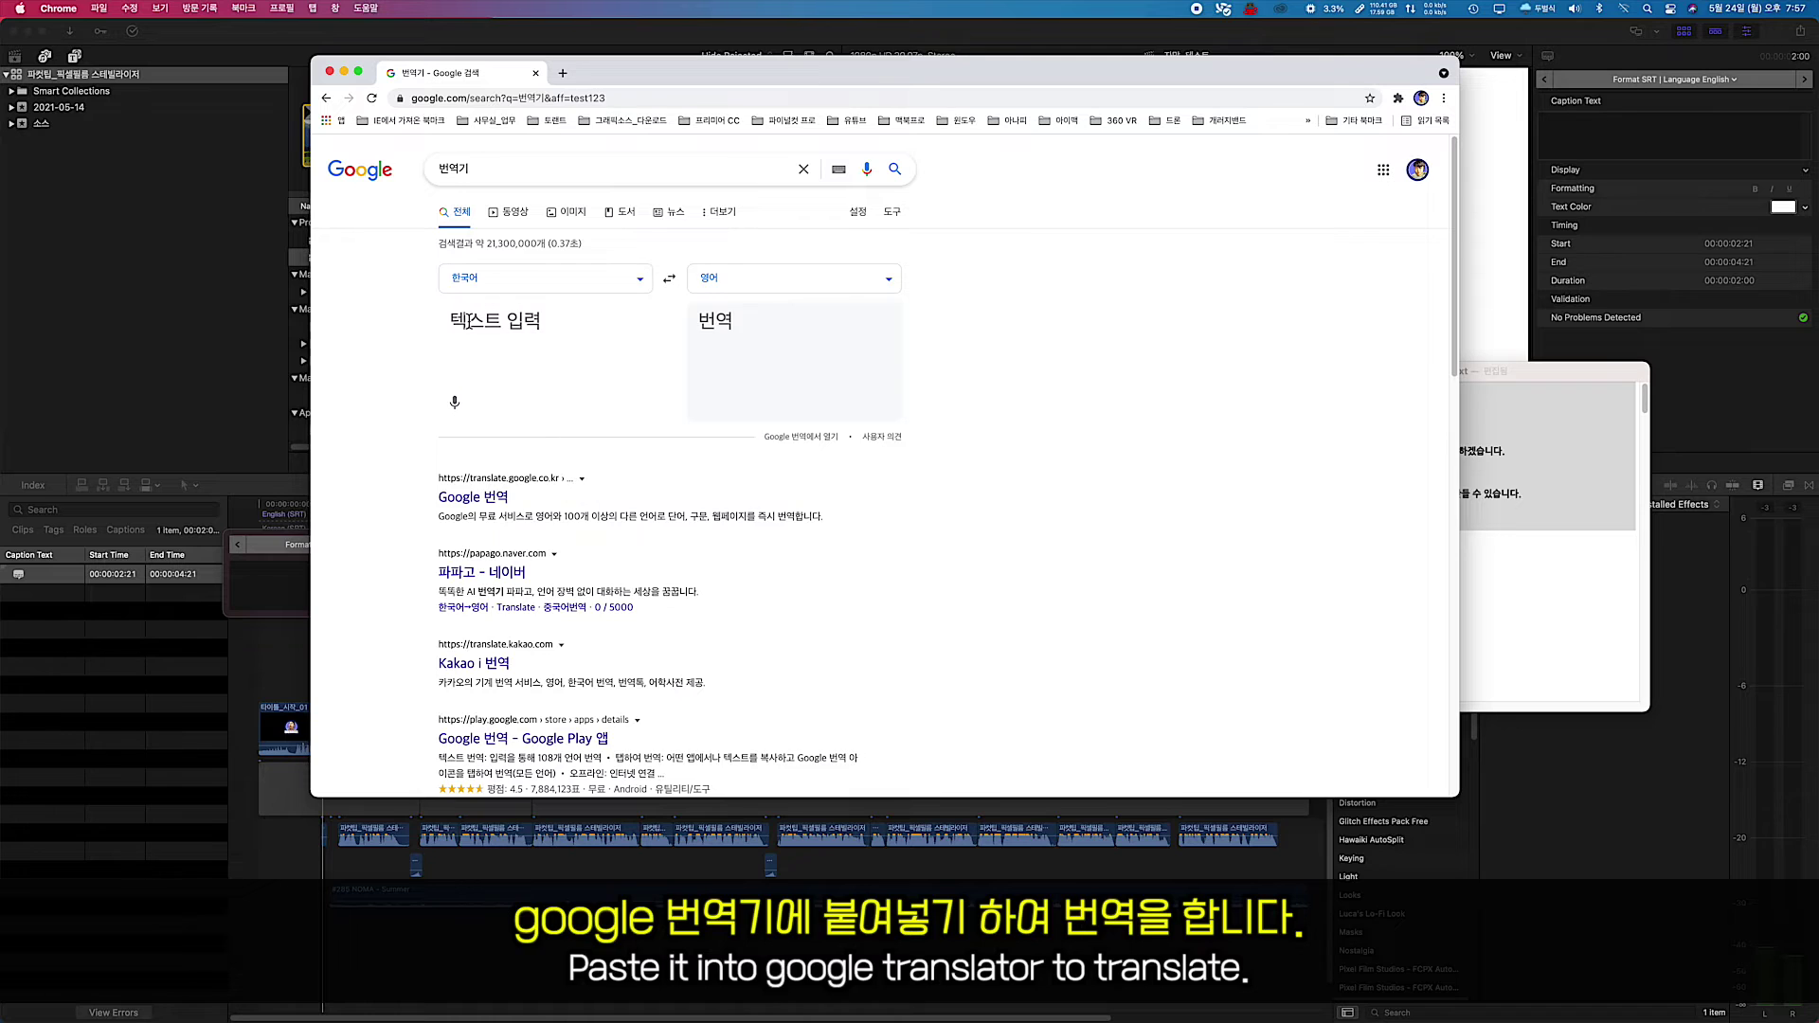
pyautogui.press('super+v')
pyautogui.click(669, 277)
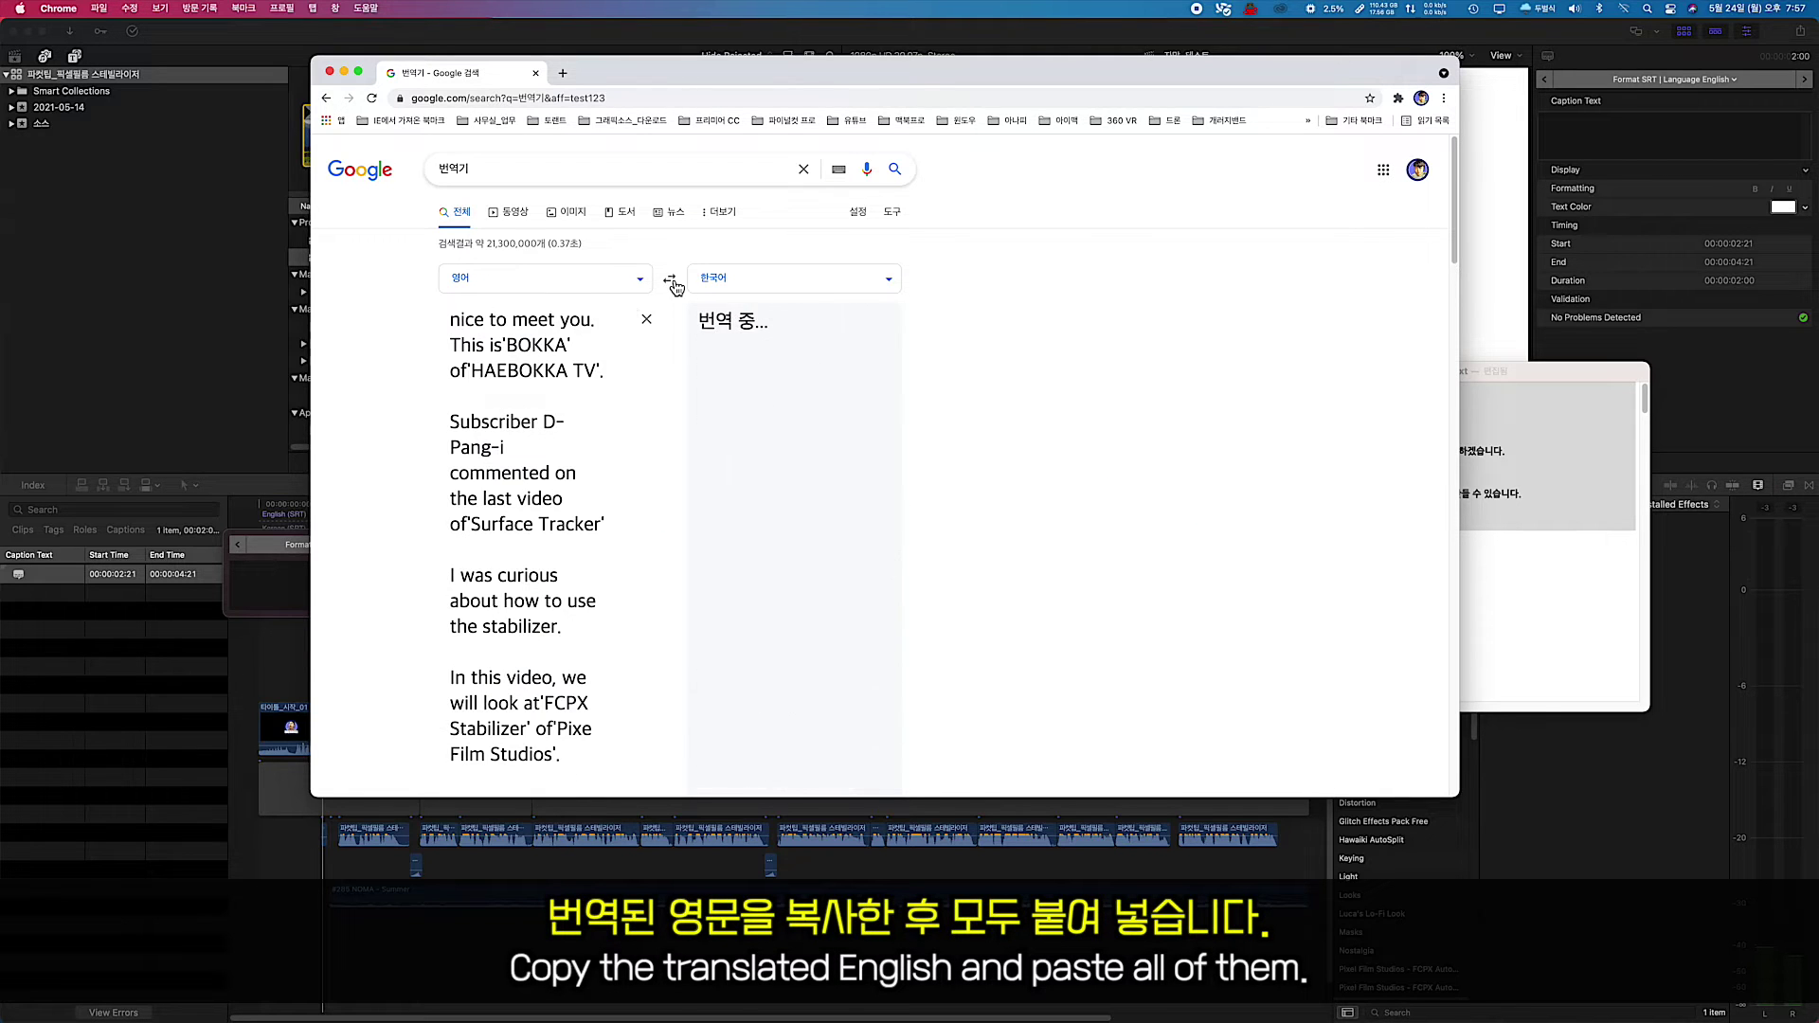
# Copy the full English translation, put the browser and script windows away, and paste the text into the new English caption
pyautogui.click(548, 326)
pyautogui.press('super+a')
pyautogui.press('super+c')
pyautogui.click(344, 71)
pyautogui.click(1179, 372)
pyautogui.click(269, 585)
pyautogui.press('super+v')
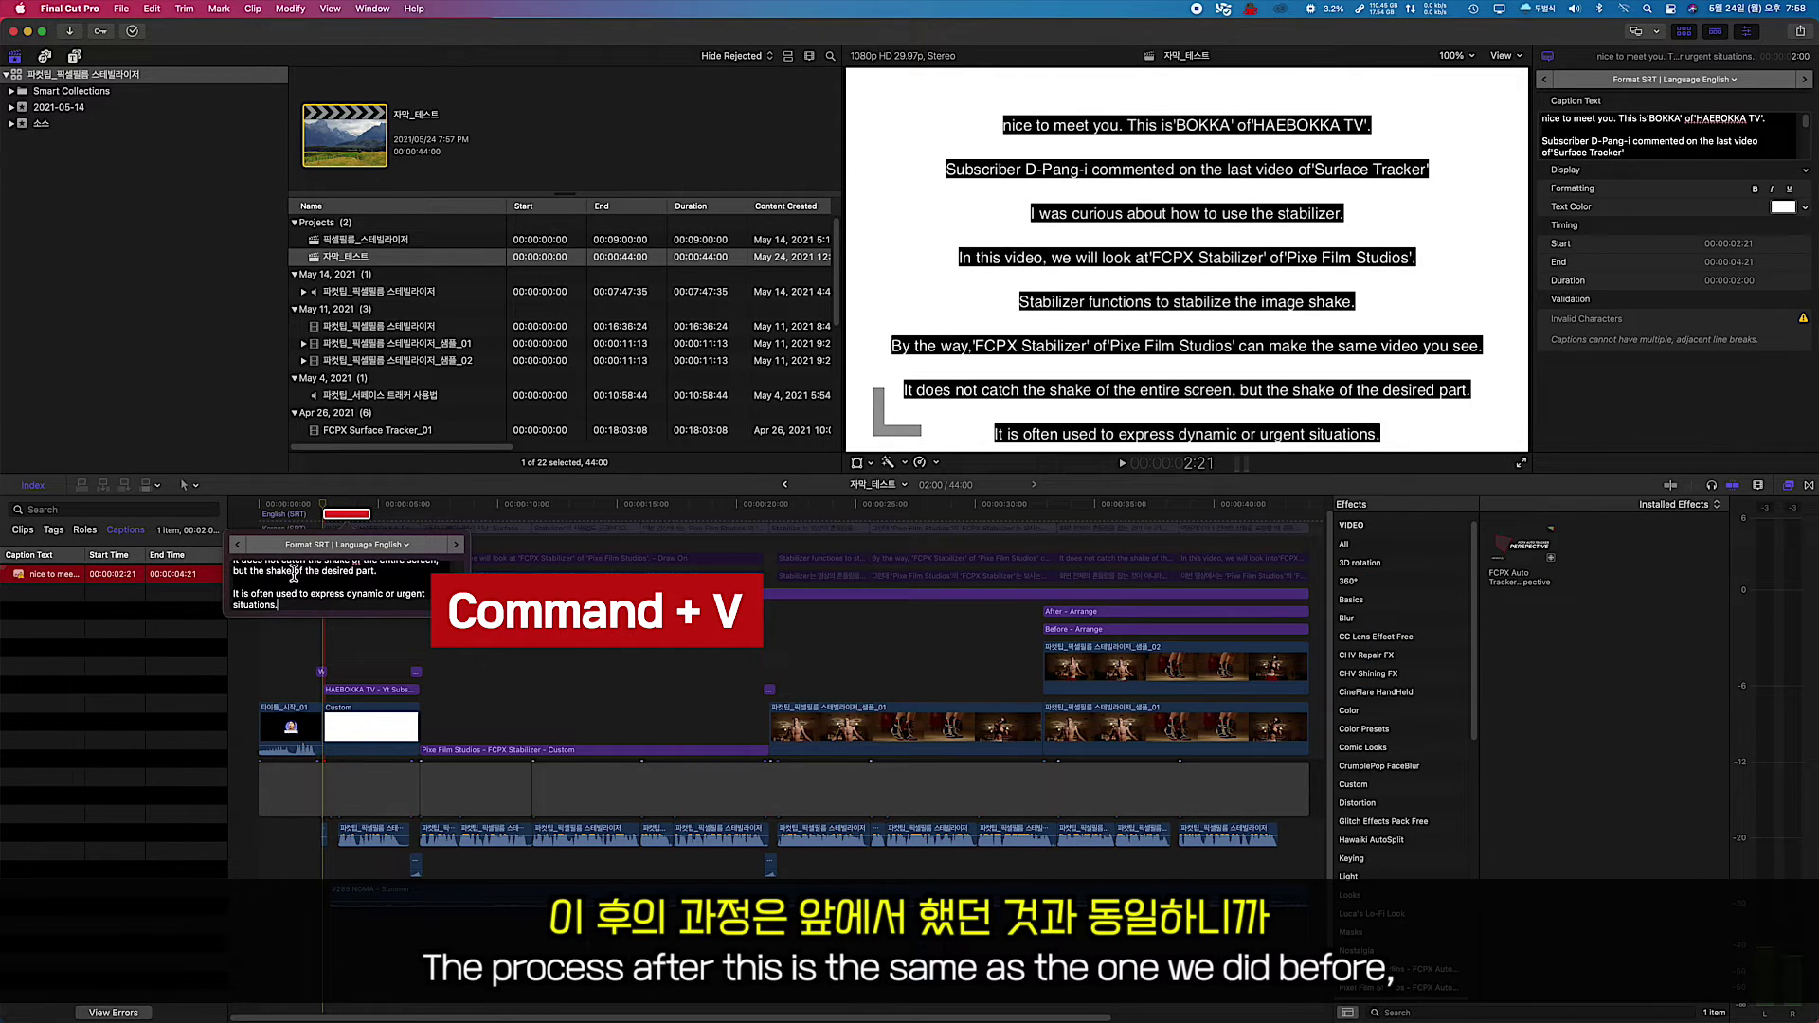
# Extend the English caption to the timeline's end at 00:00:44:00 and blade it at the boundaries of the Korean captions
pyautogui.click(343, 517)
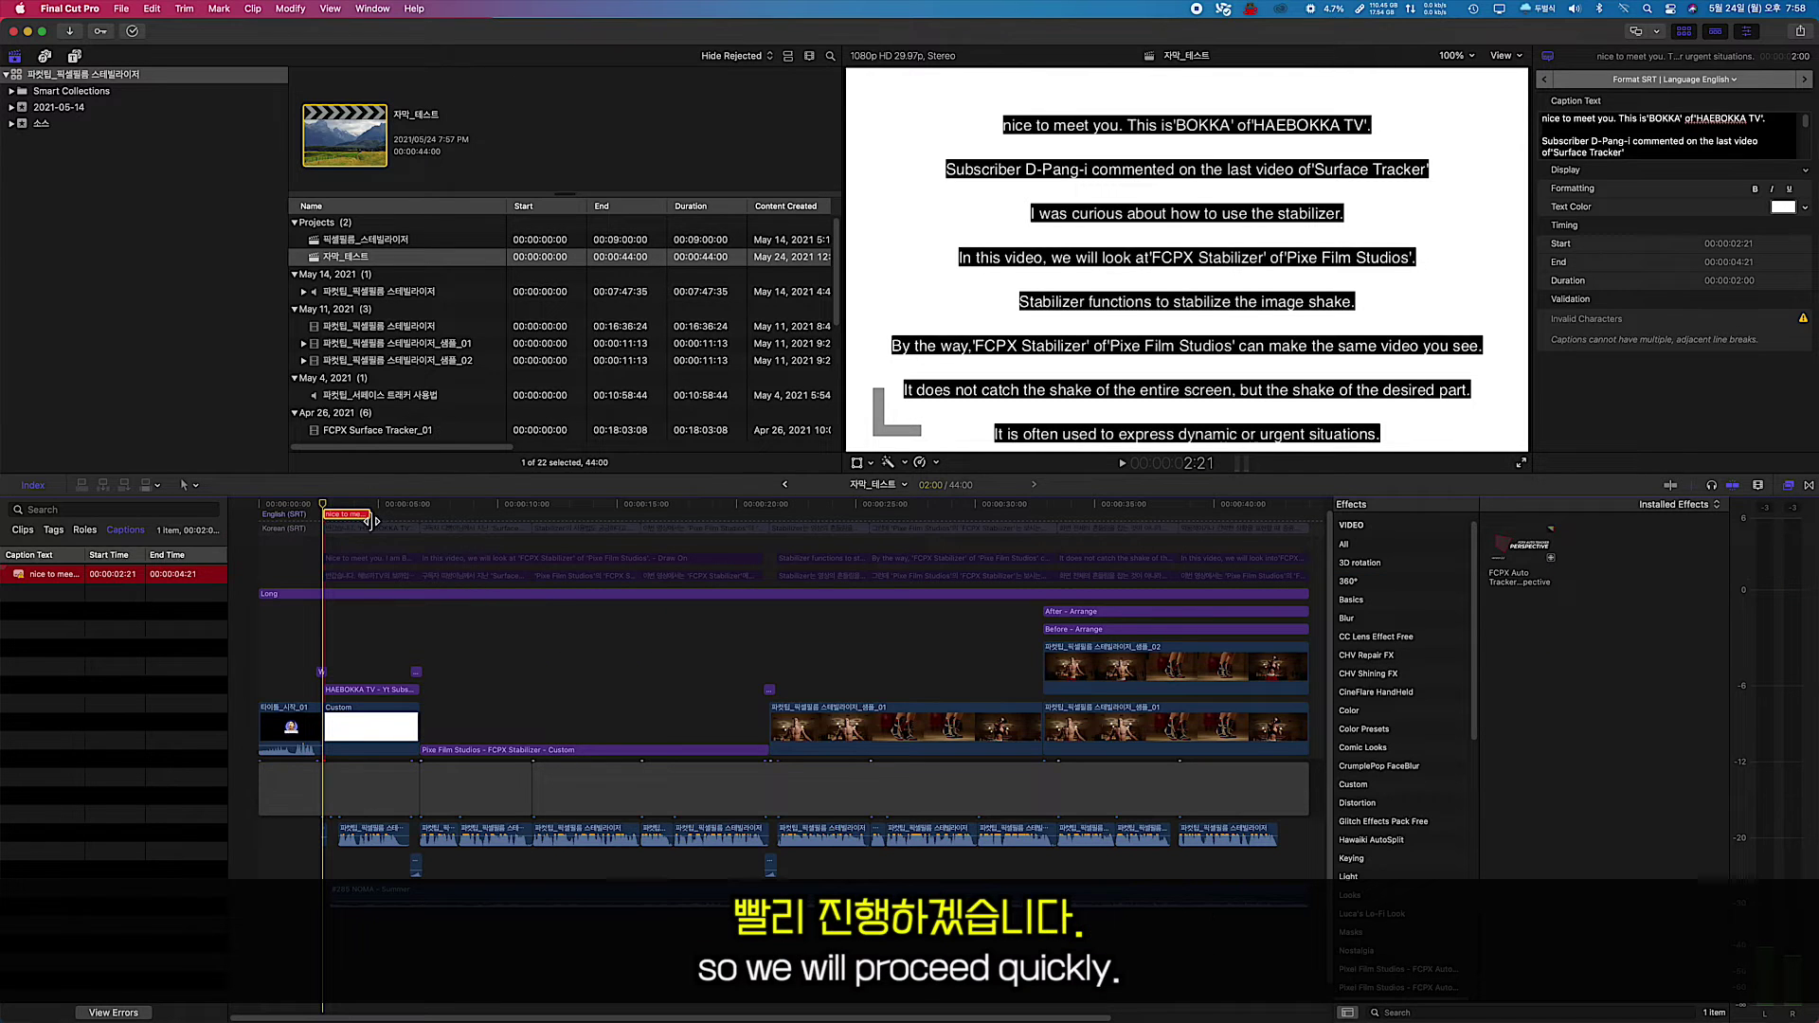
pyautogui.moveTo(371, 518); pyautogui.dragTo(1308, 518)
pyautogui.press('b')
pyautogui.click(420, 517)
pyautogui.click(530, 517)
pyautogui.click(641, 517)
pyautogui.click(769, 517)
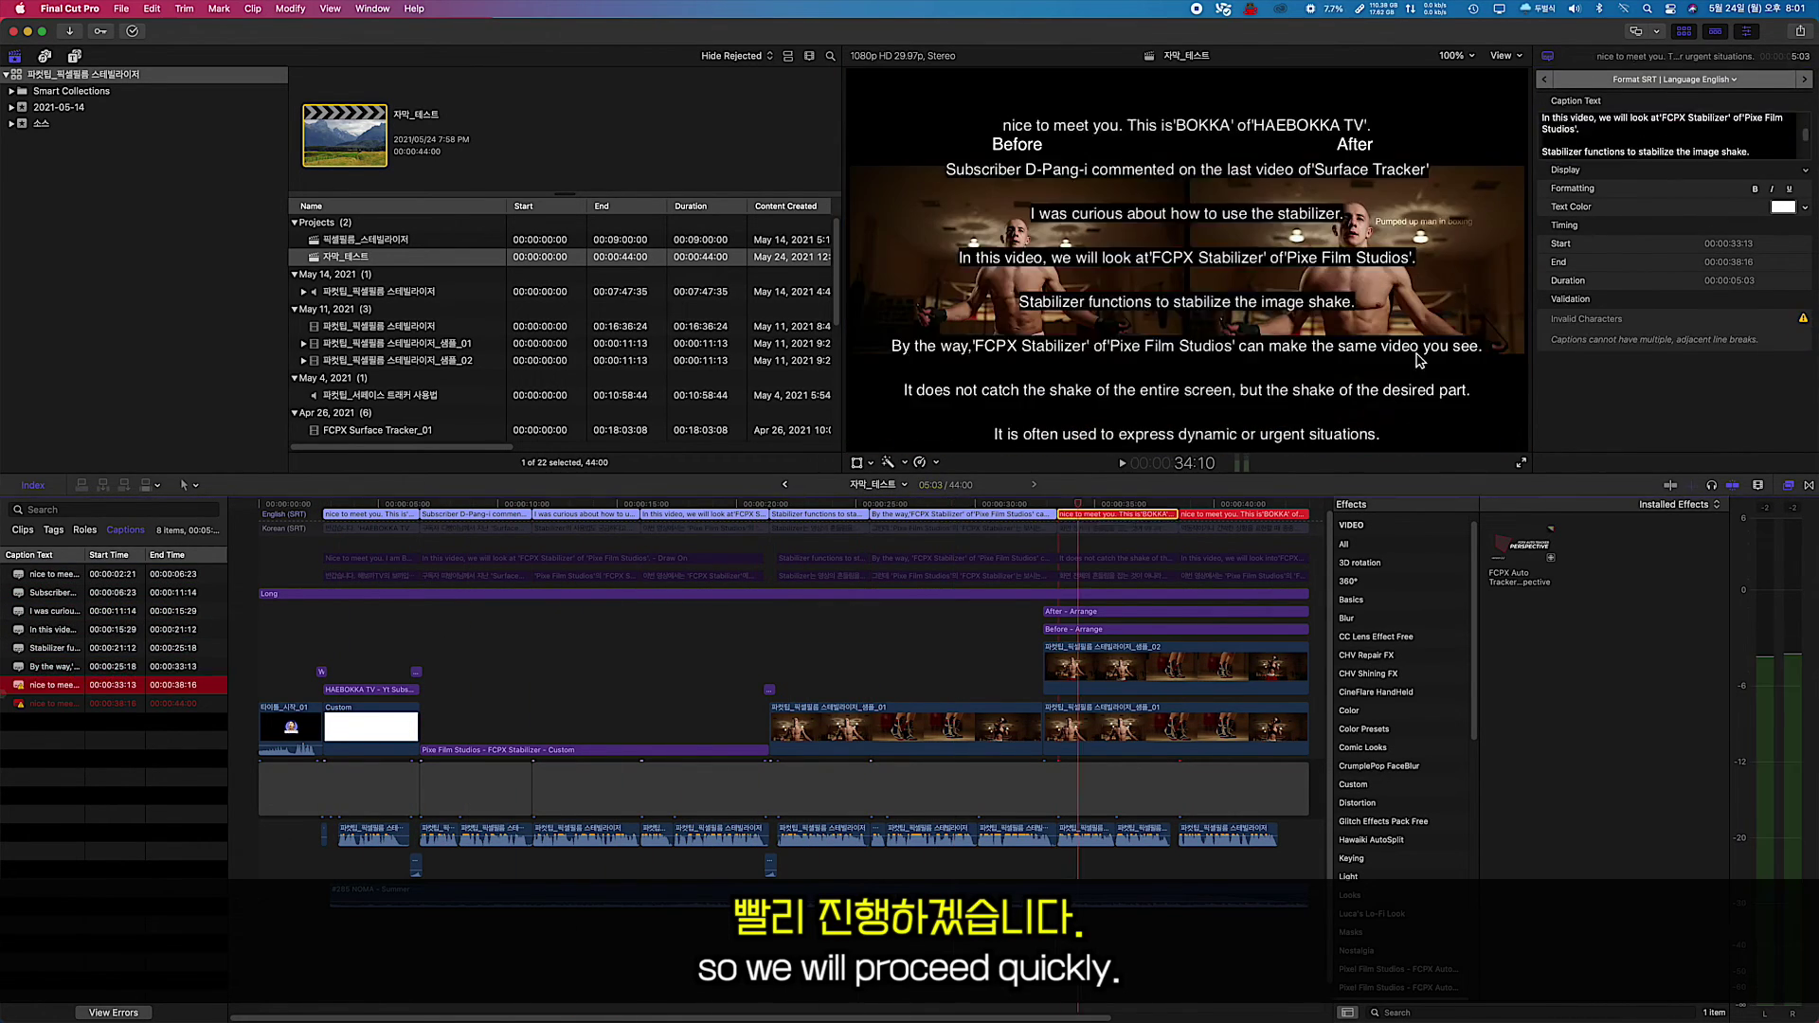
# Export only the SRT English captions to the Desktop as 자막_테스트_02, with start times relative to the timeline
pyautogui.click(121, 9)
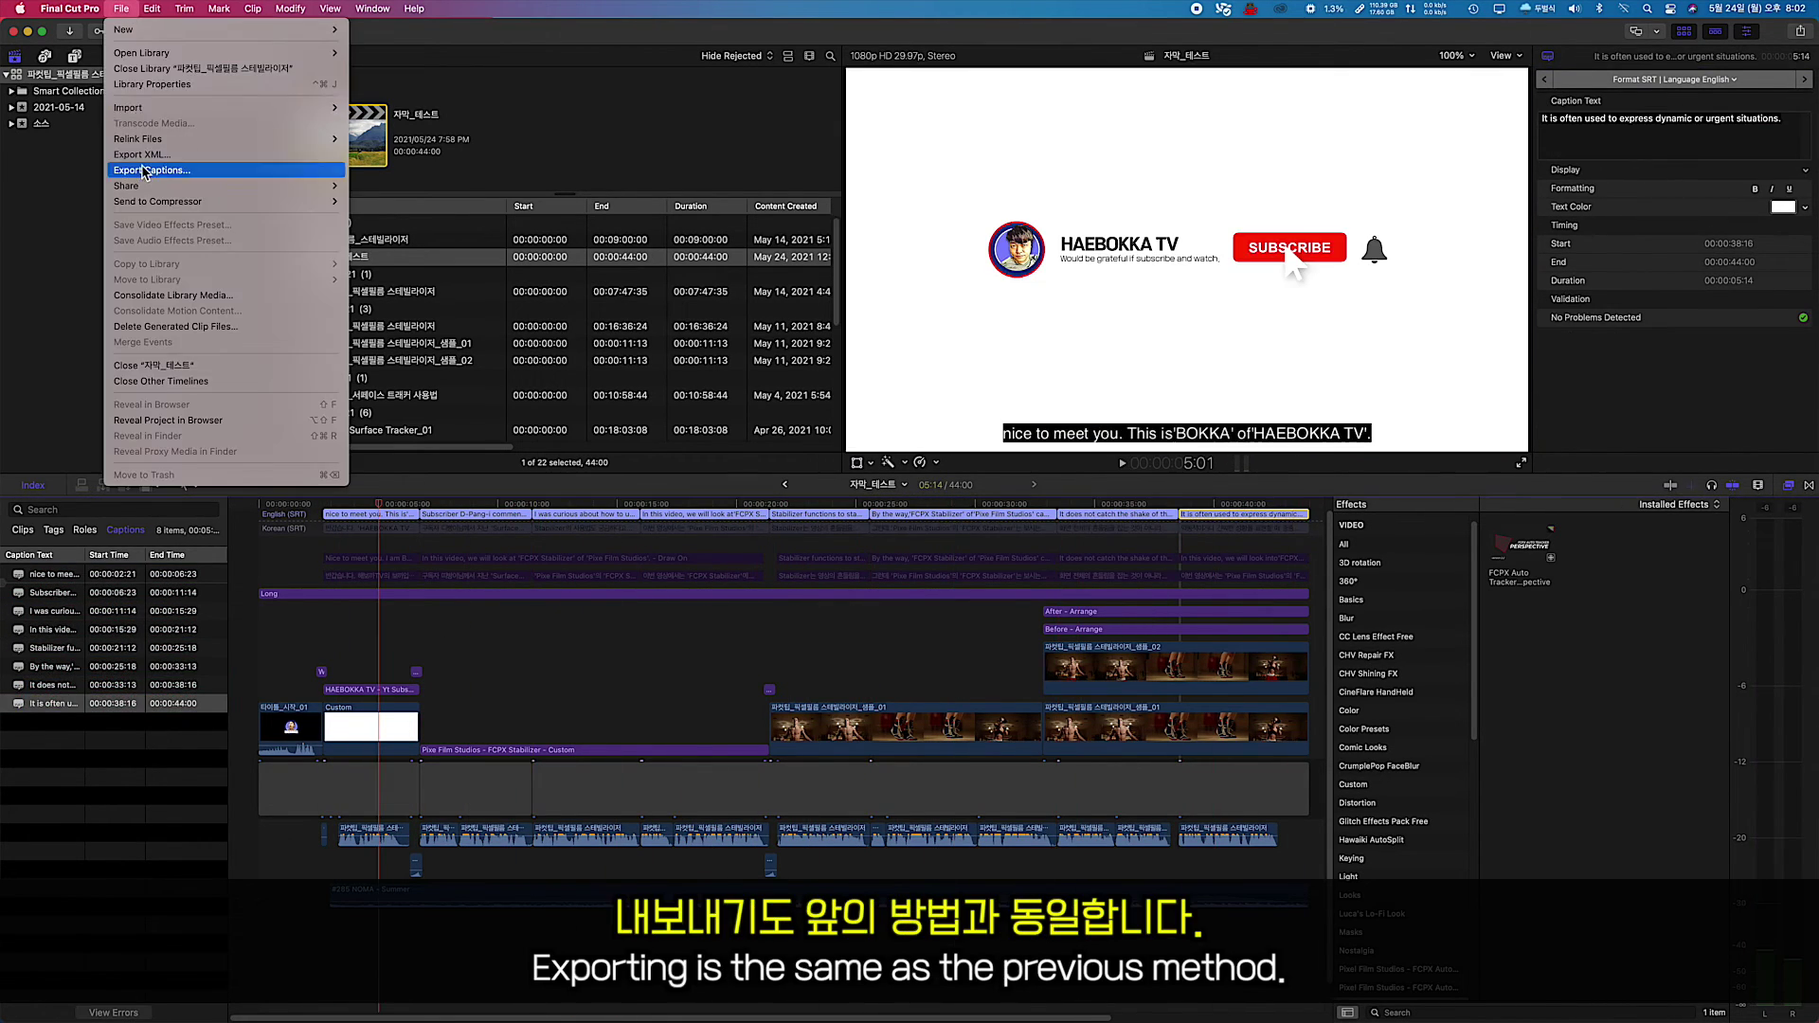
pyautogui.click(194, 173)
pyautogui.click(881, 401)
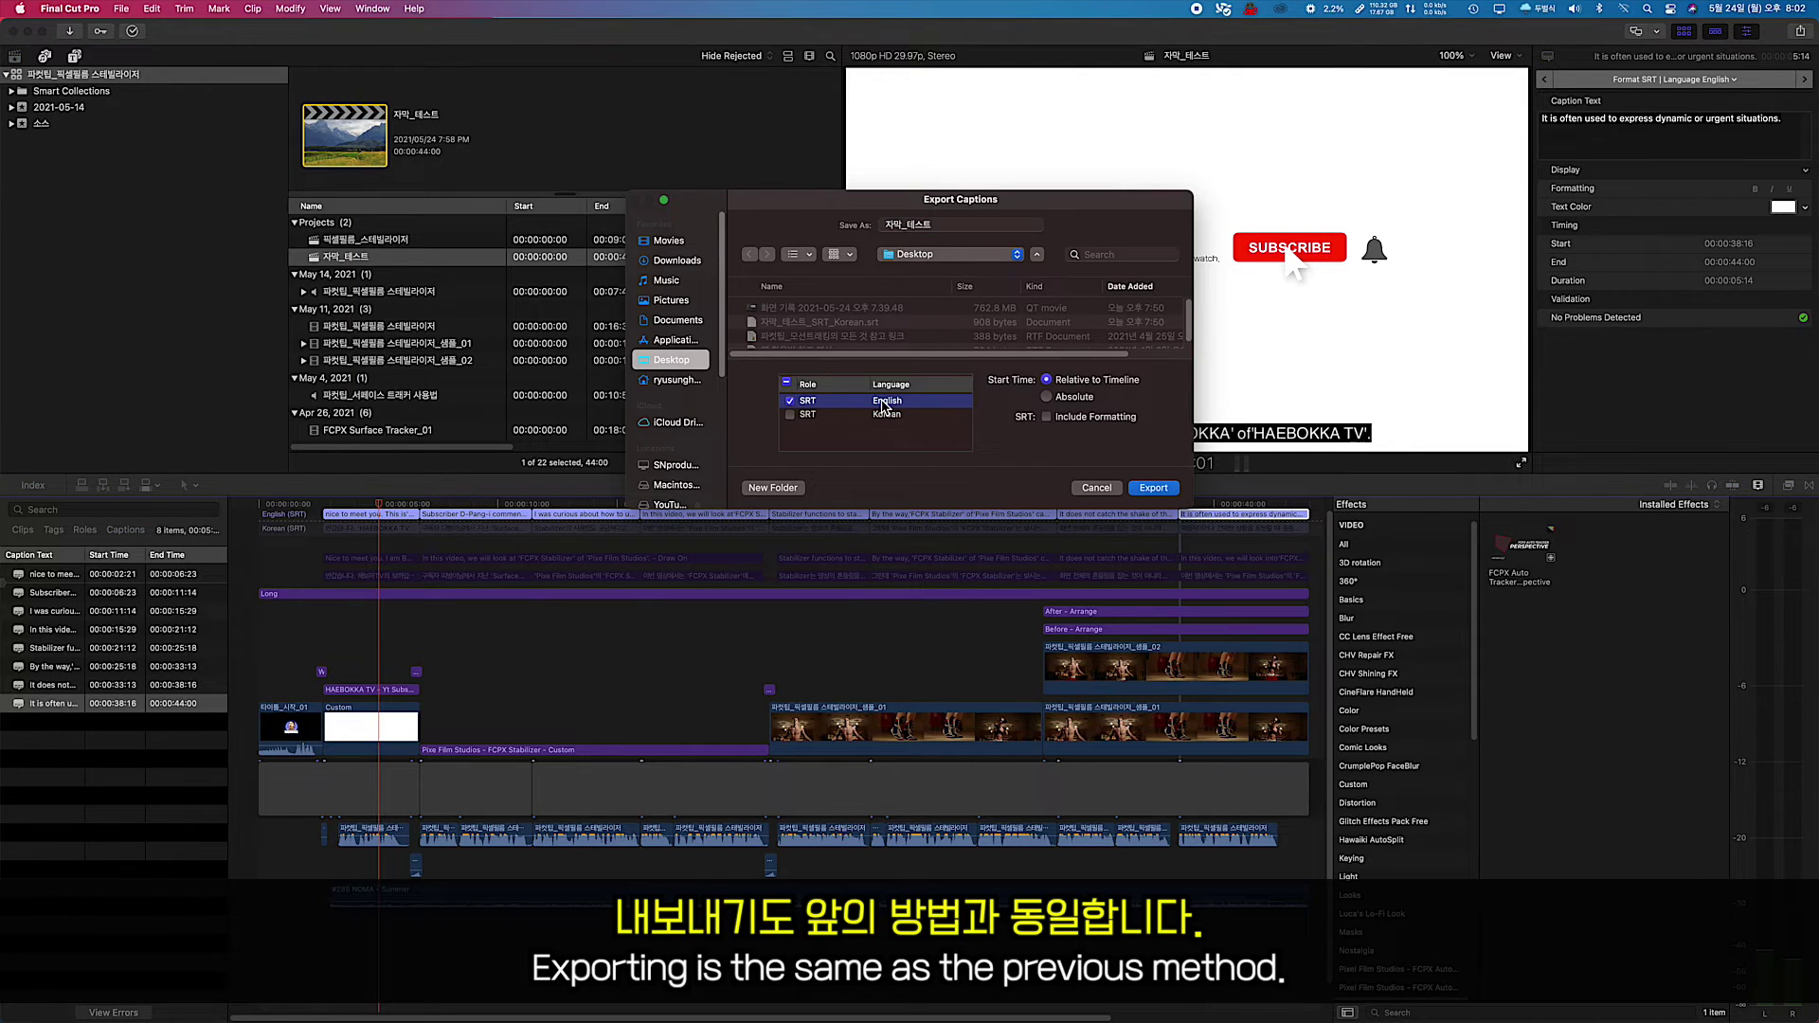
pyautogui.click(938, 228)
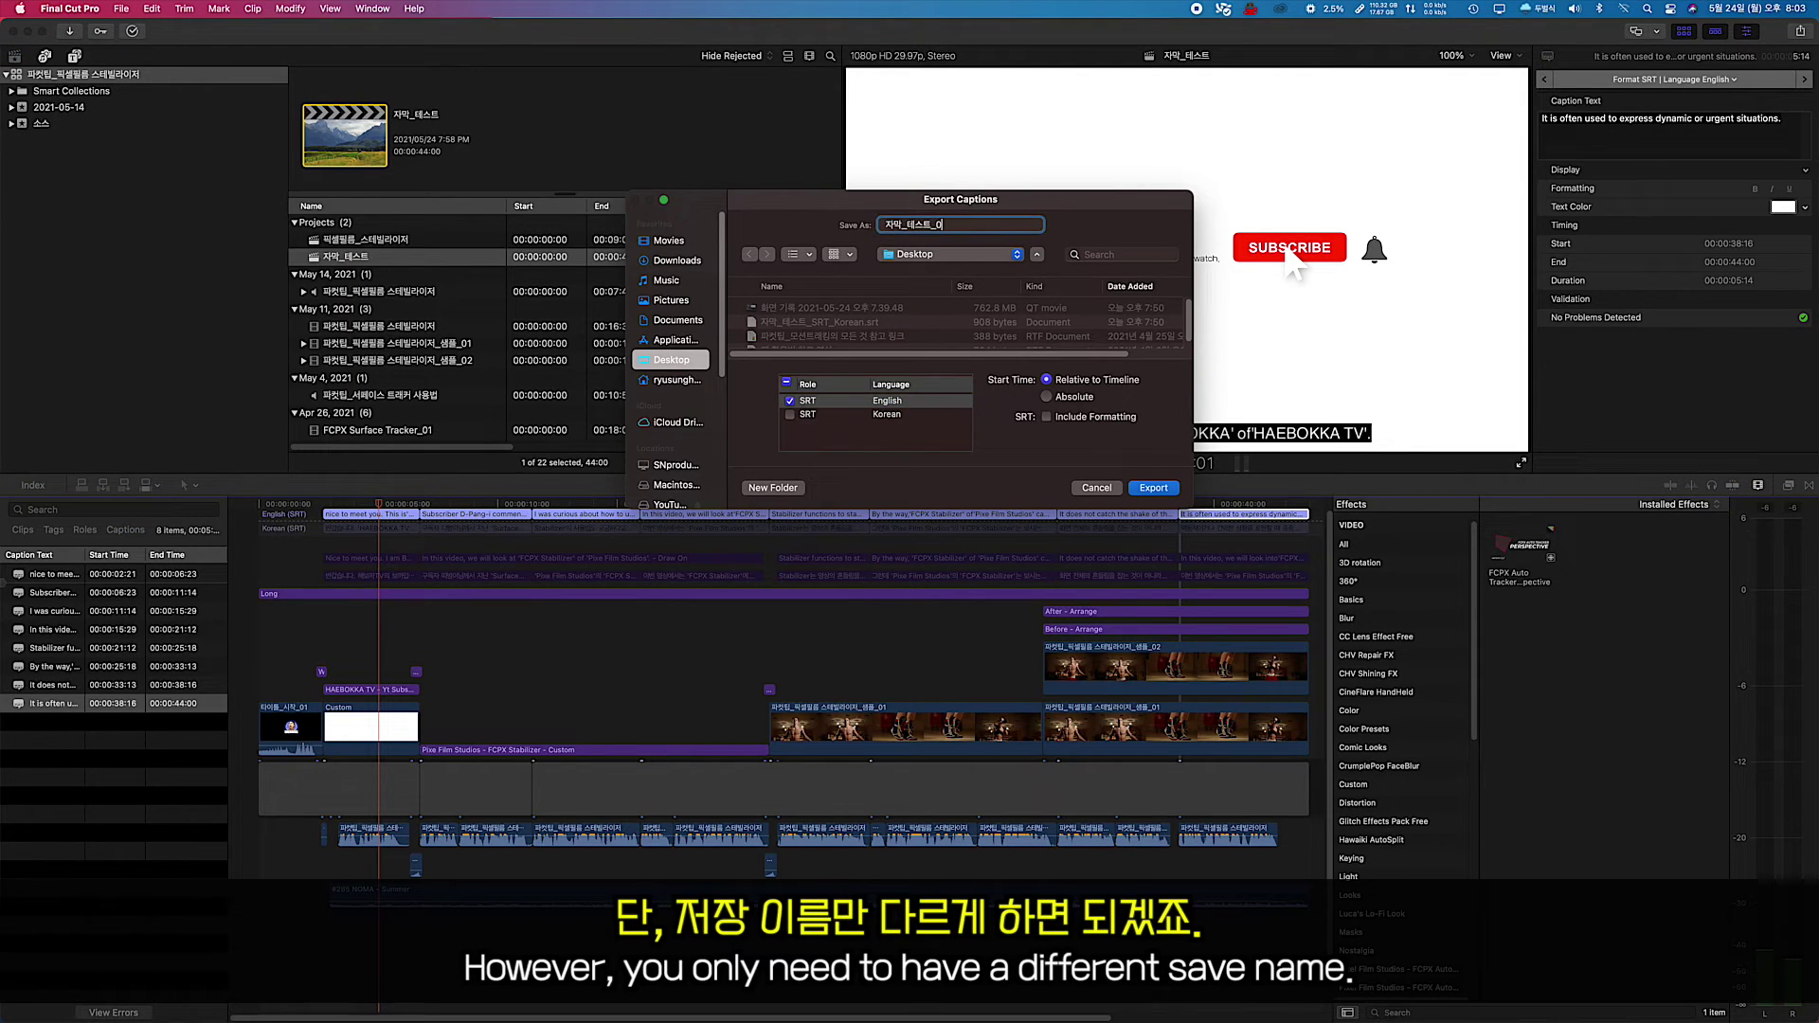
pyautogui.click(1156, 489)
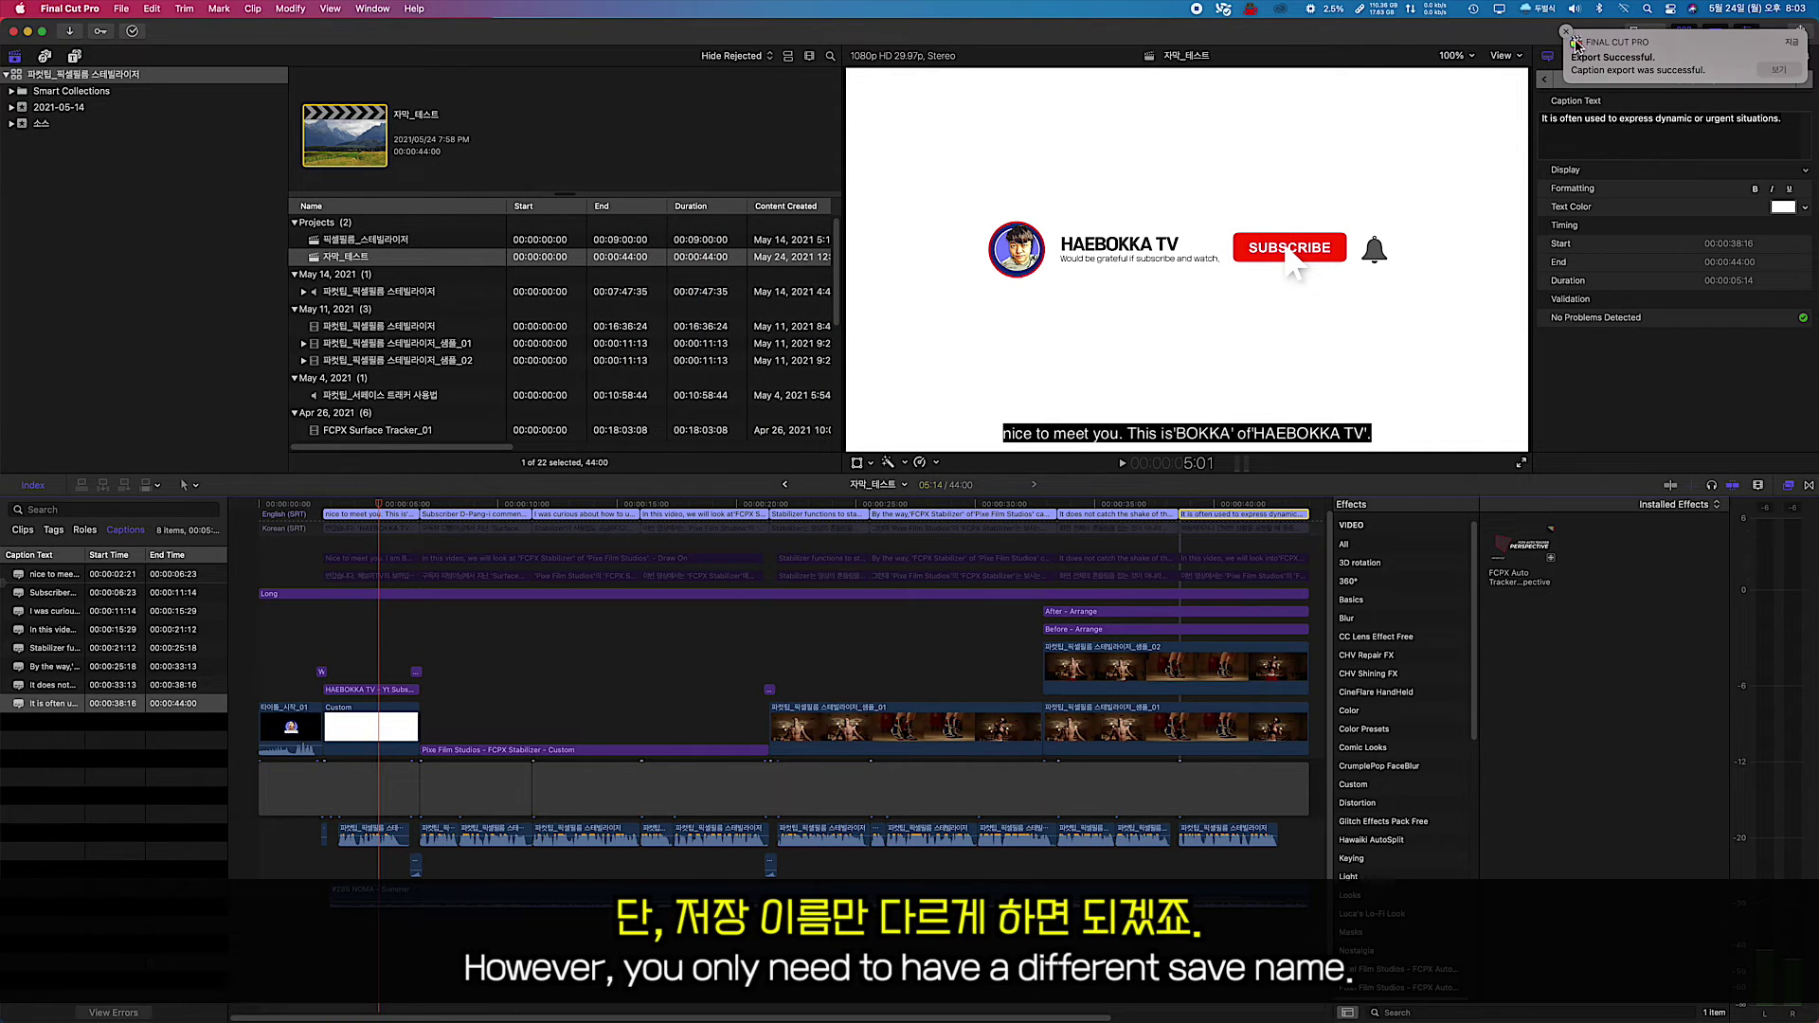
# Put the editor window away and expand the desktop file stack to check the exported SRT caption files
pyautogui.click(28, 32)
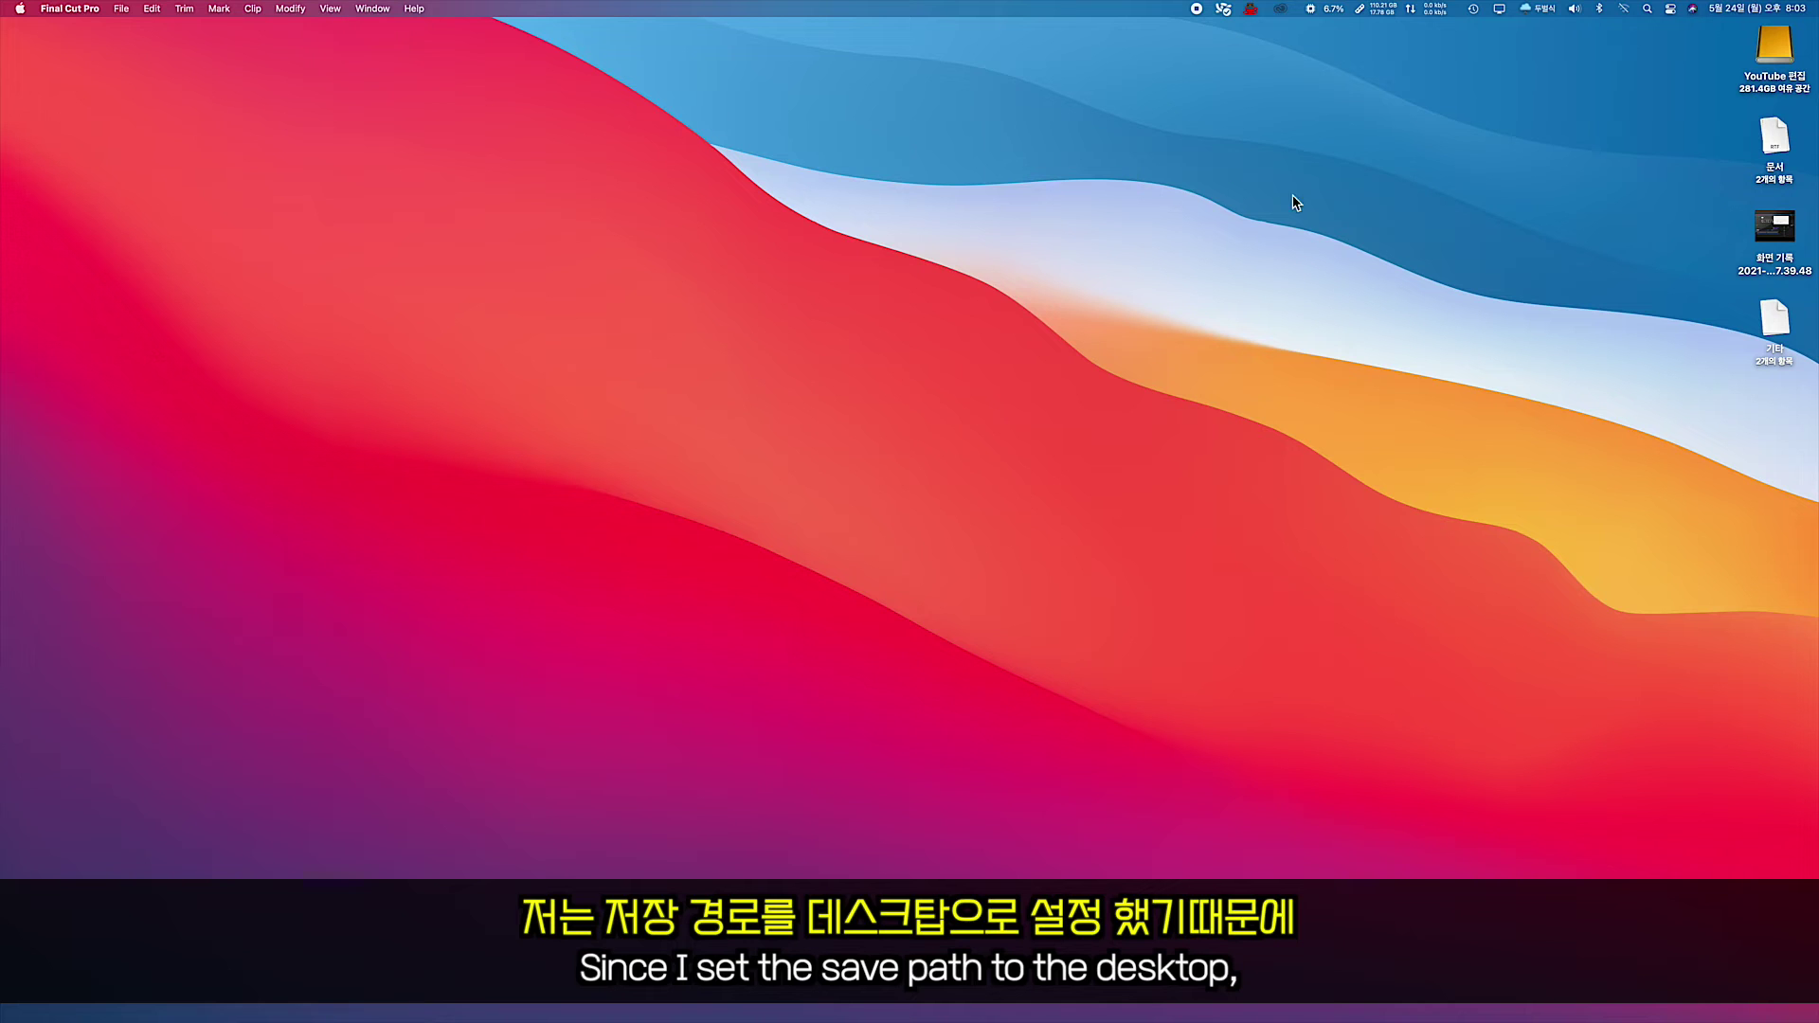
pyautogui.click(1773, 332)
pyautogui.click(1774, 332)
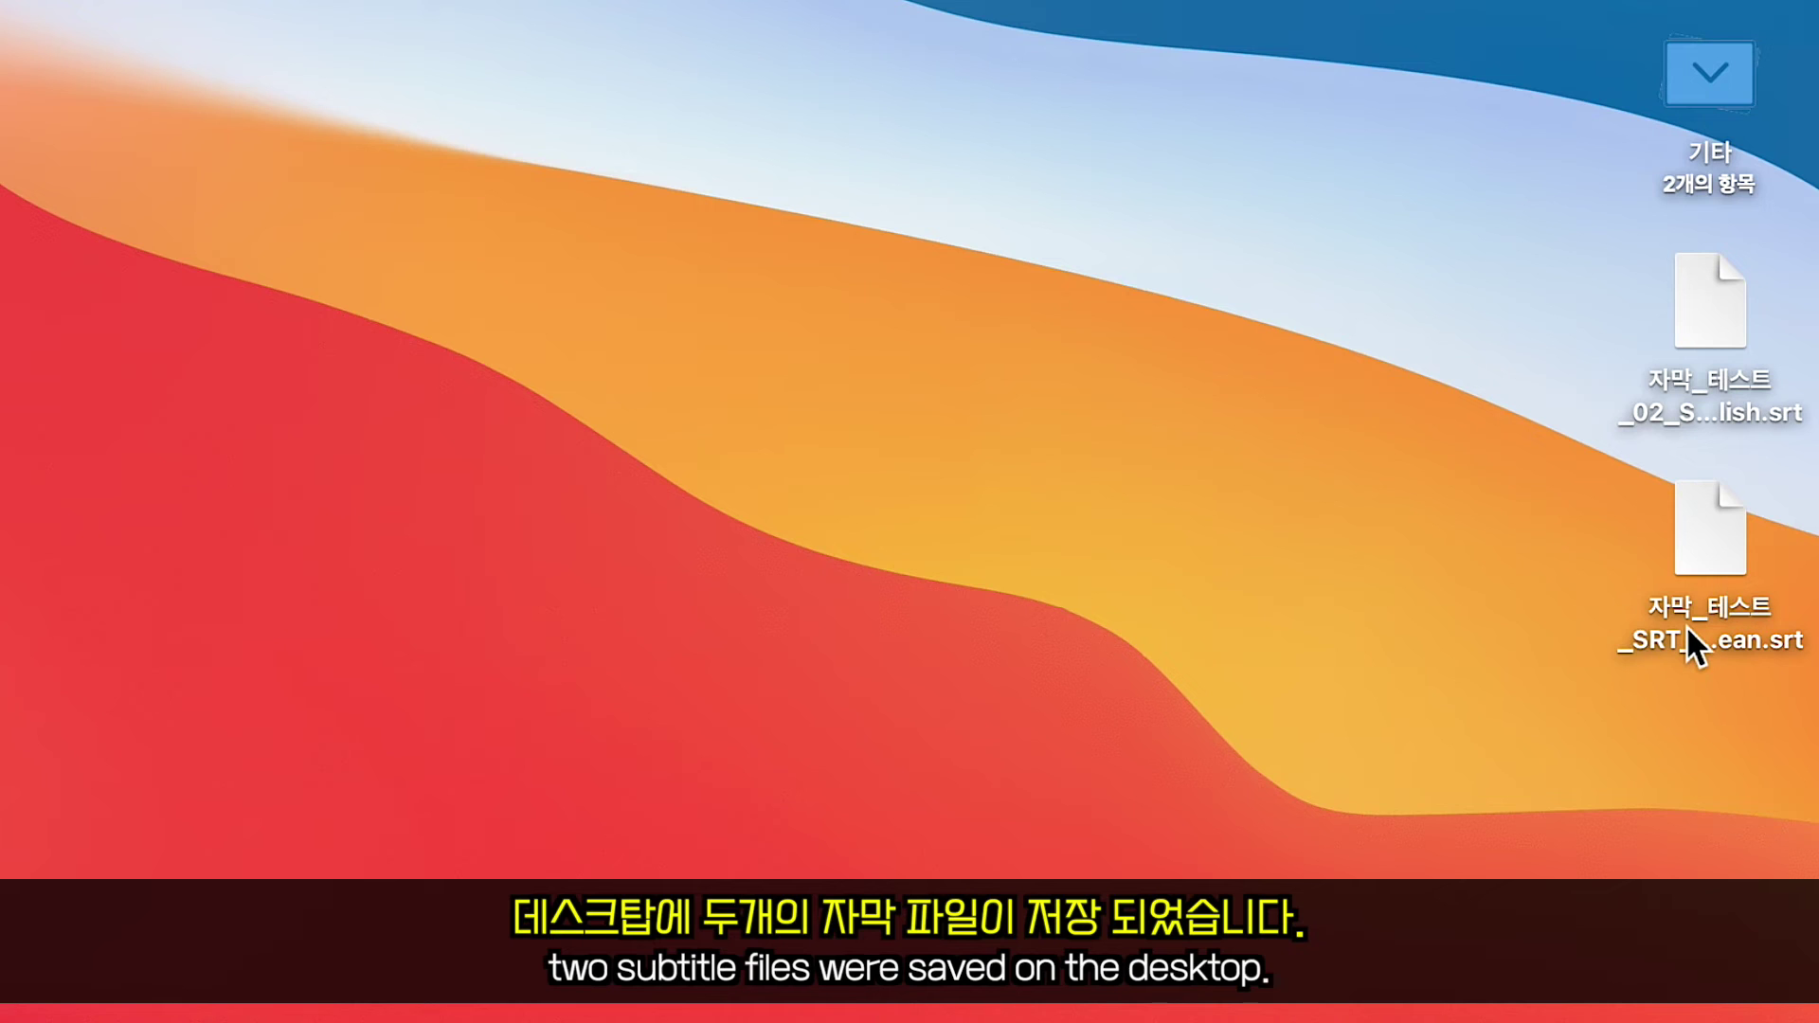
pyautogui.click(1702, 544)
pyautogui.click(1706, 314)
pyautogui.click(1726, 567)
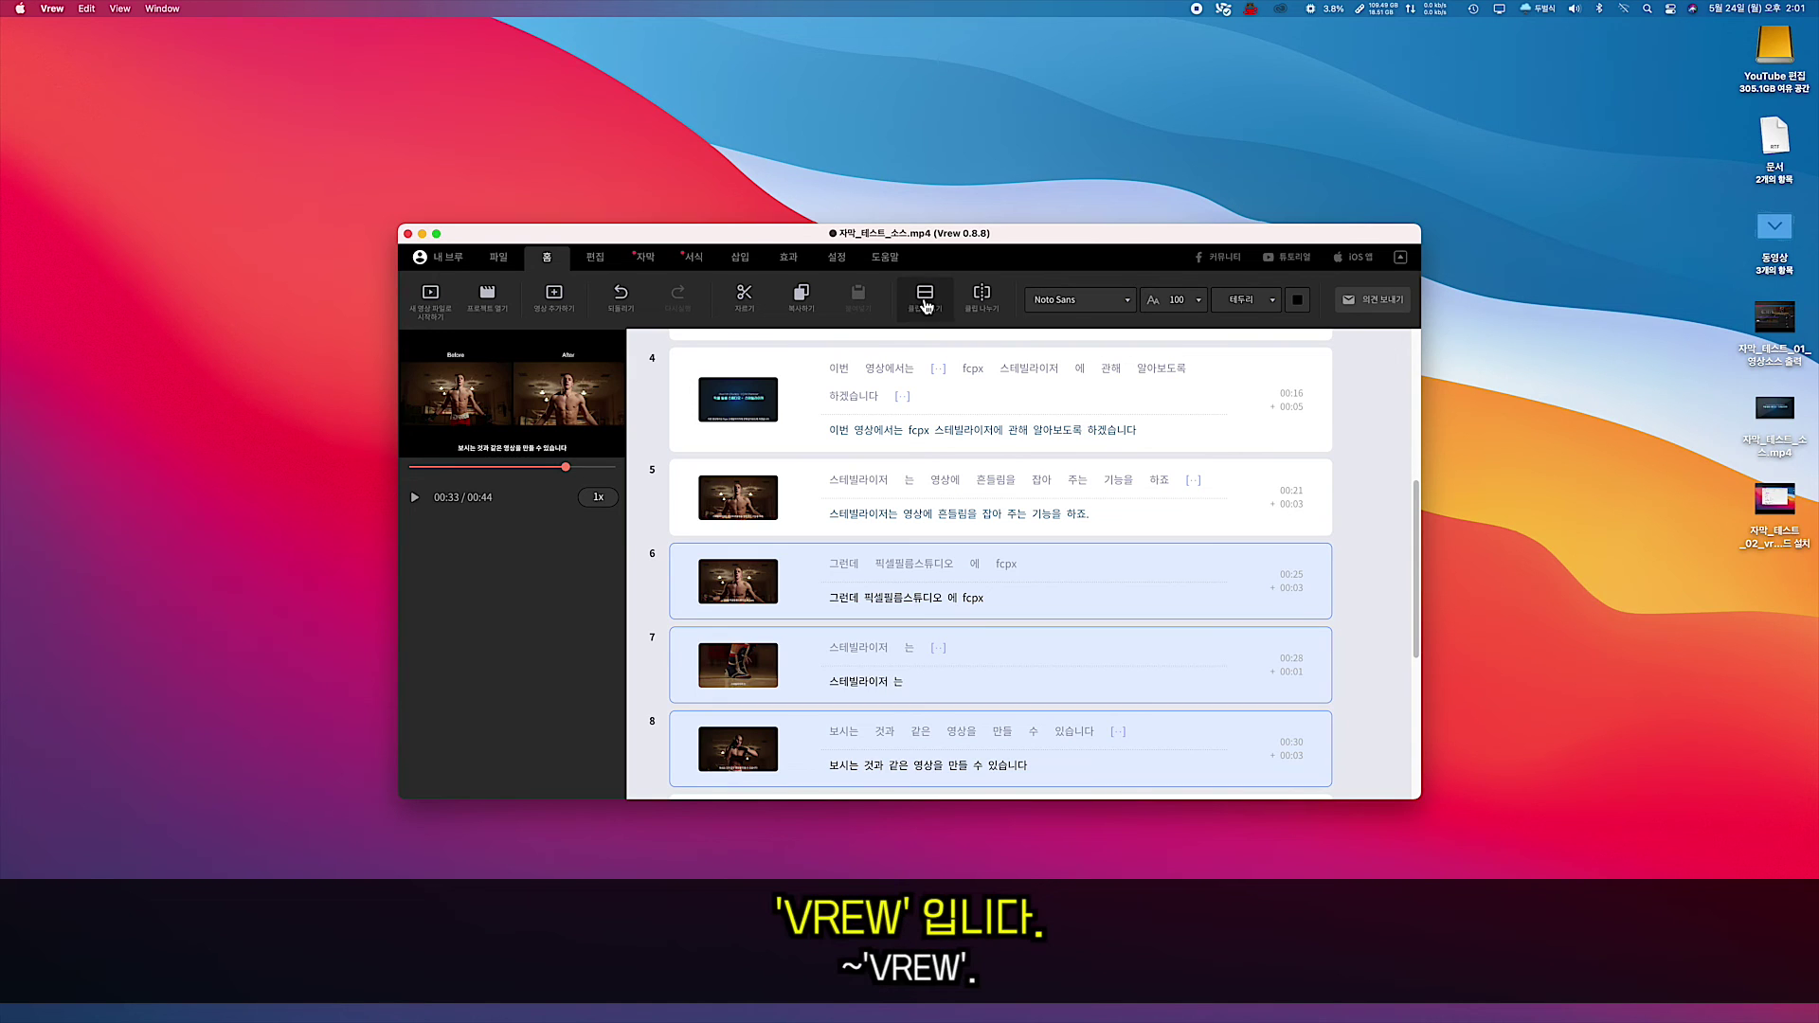
# In Vrew, merge the subtitle clips of the sentence starting "그런데 픽셀필름스튜디오"
pyautogui.click(925, 295)
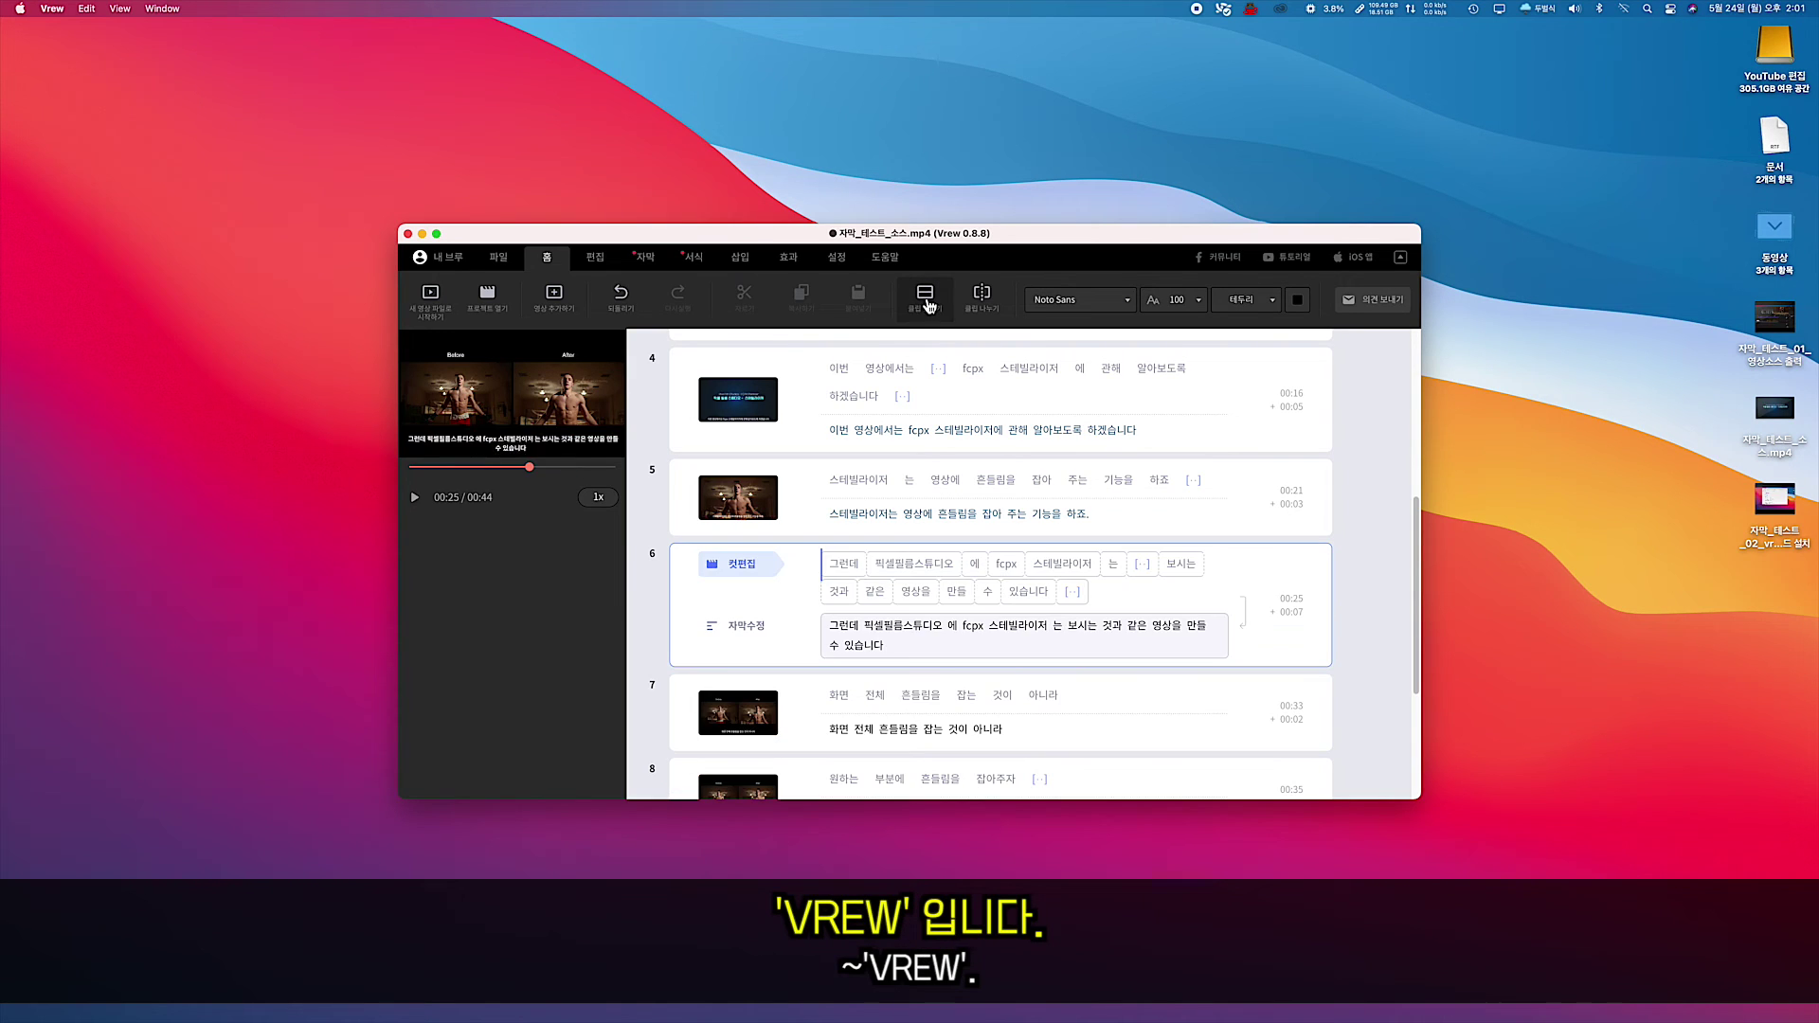